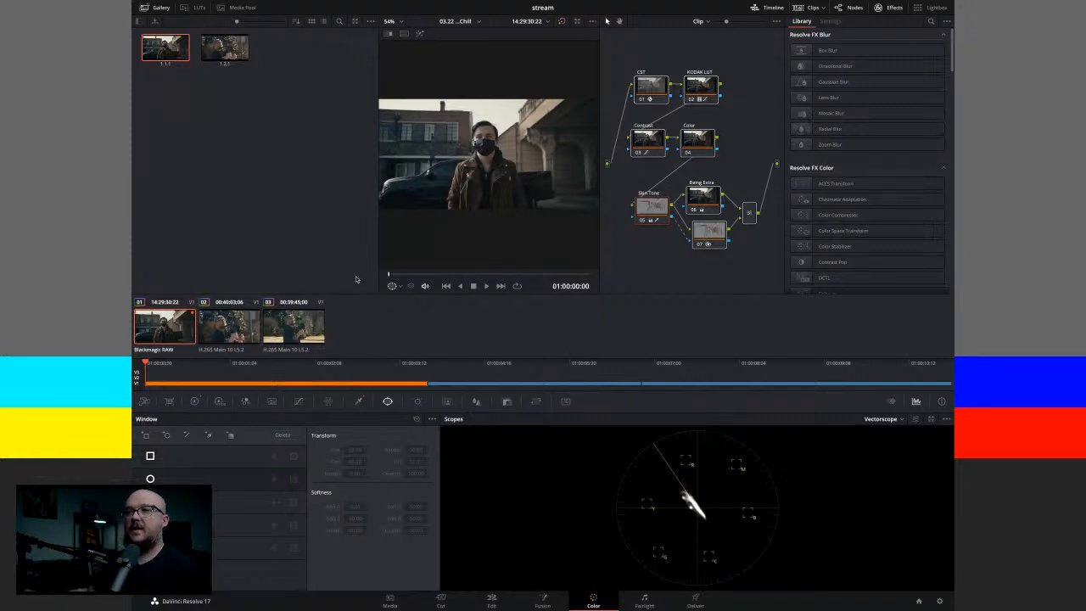
Compare the graded images and node trees of the three clips, returning to the first clip.
click(237, 339)
click(294, 325)
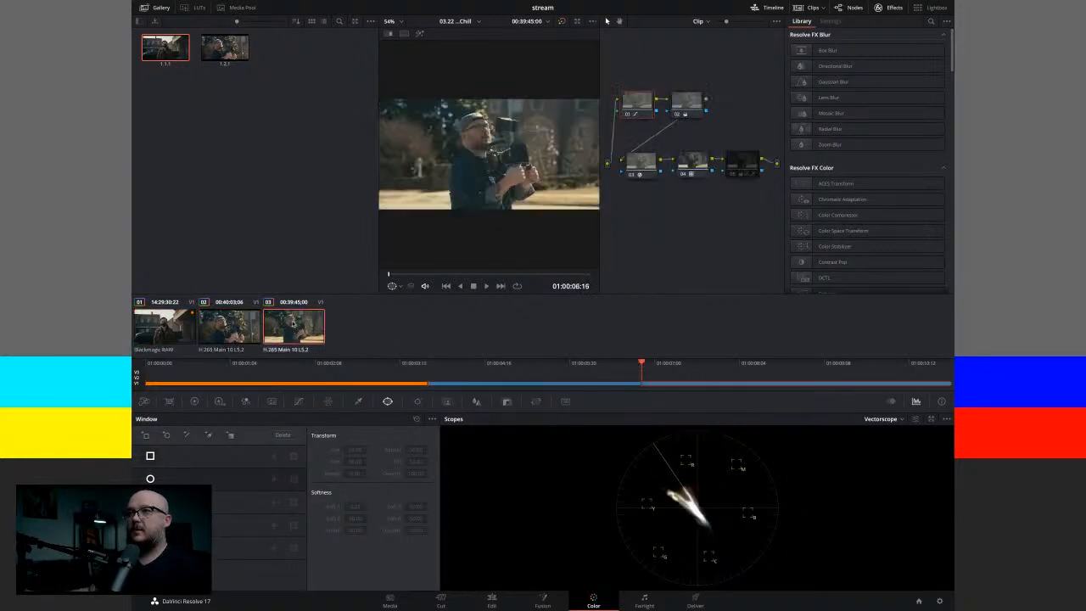
click(234, 327)
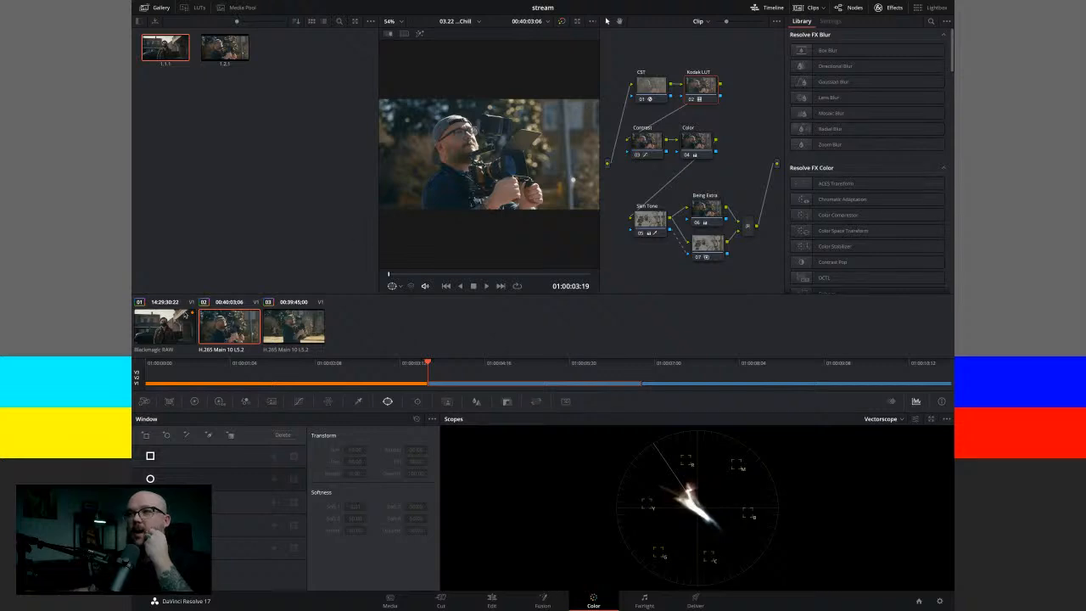
click(168, 330)
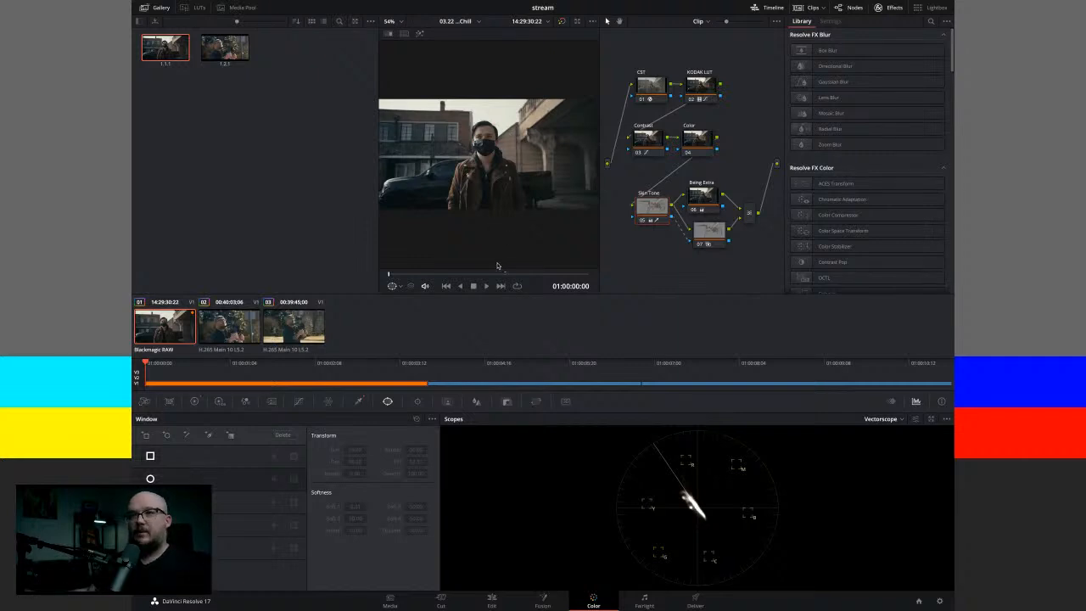
click(244, 321)
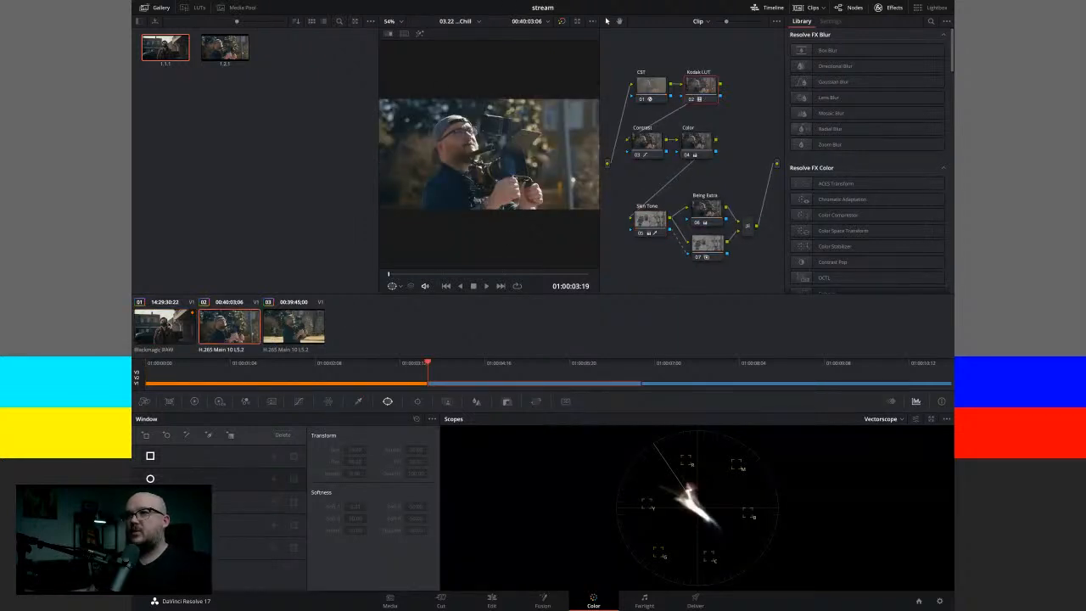
click(169, 326)
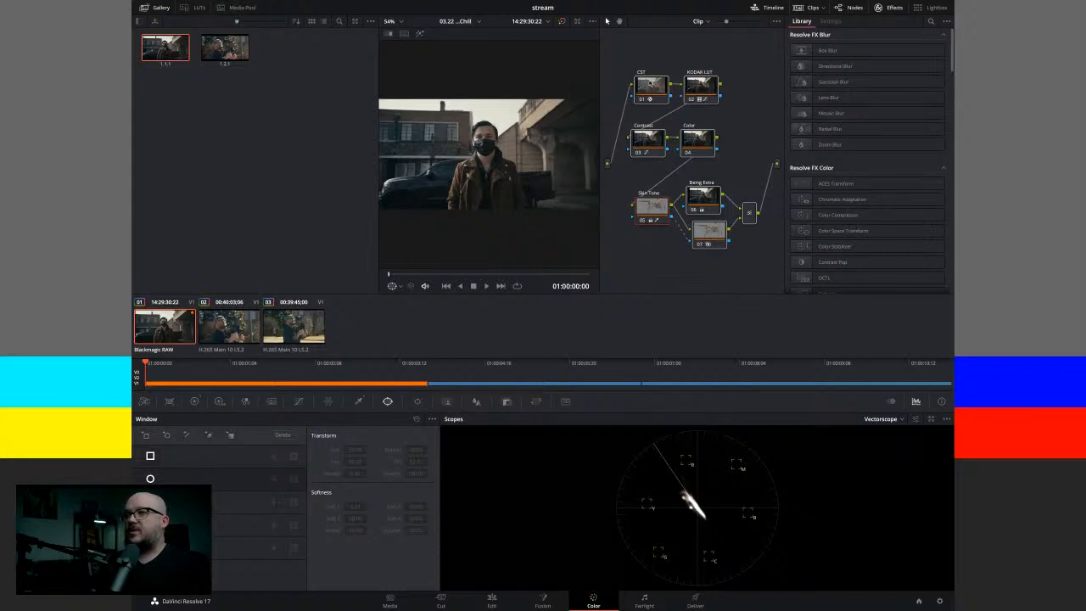
Review the Color Space Transform settings of the first clip's CST node.
click(644, 81)
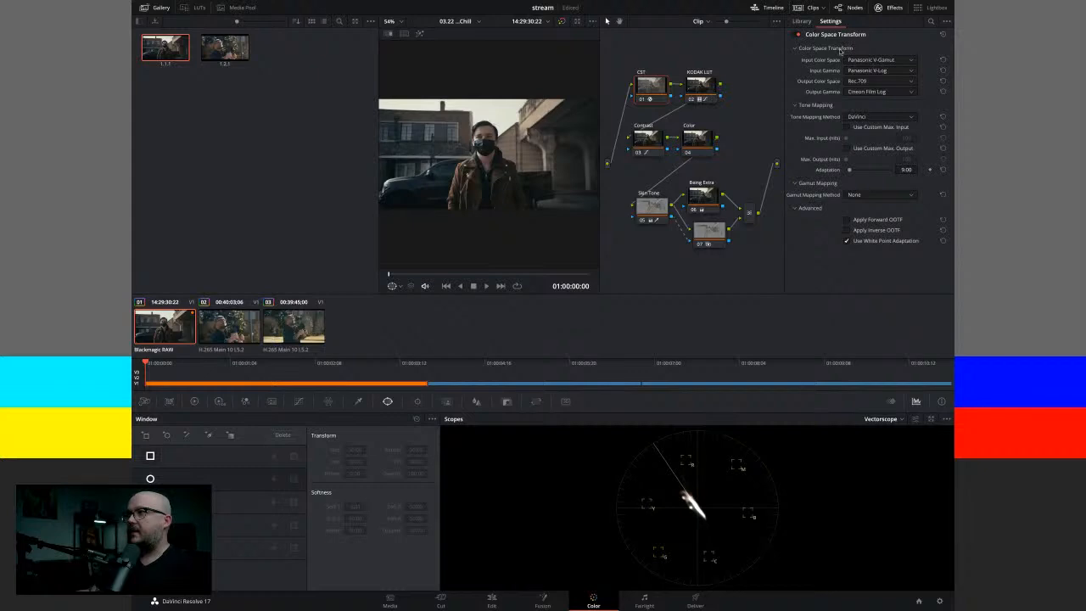
click(893, 8)
click(893, 8)
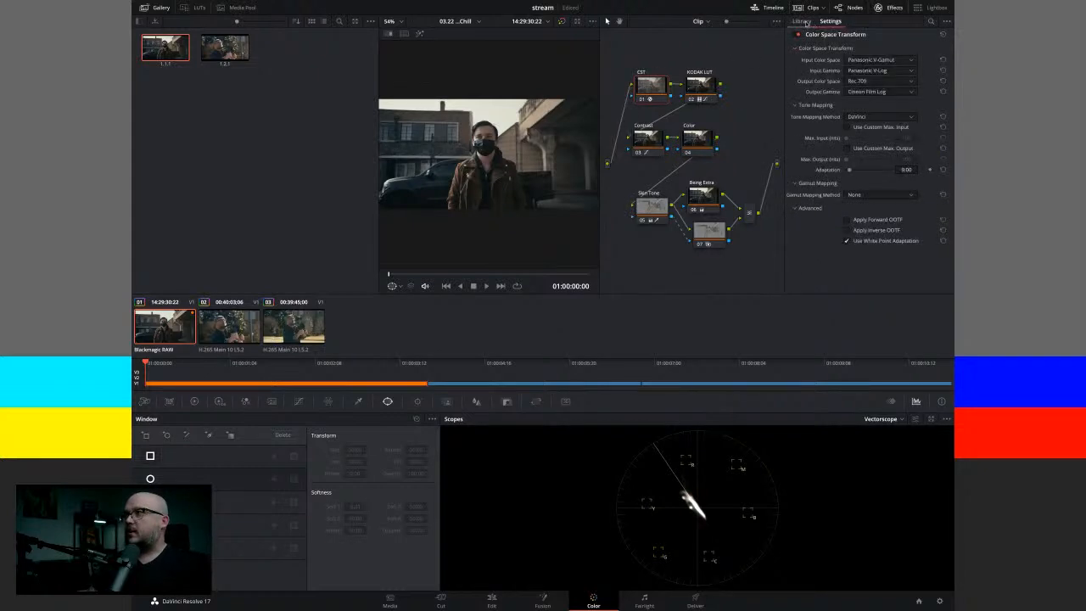
Search the effects library for "color" to locate the Color Space Transform effect.
click(801, 22)
click(930, 22)
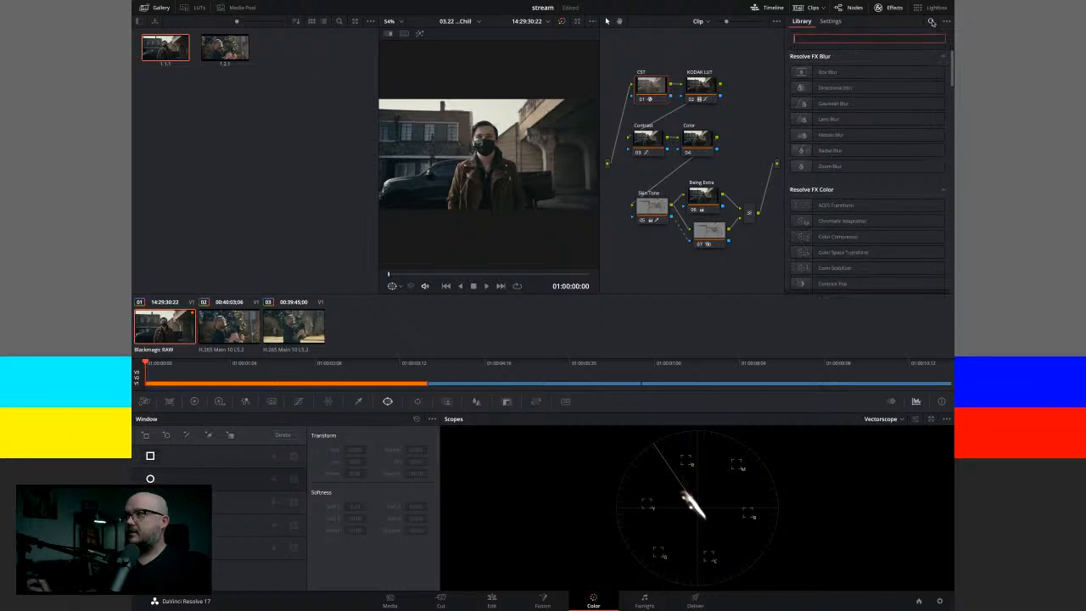
text(color)
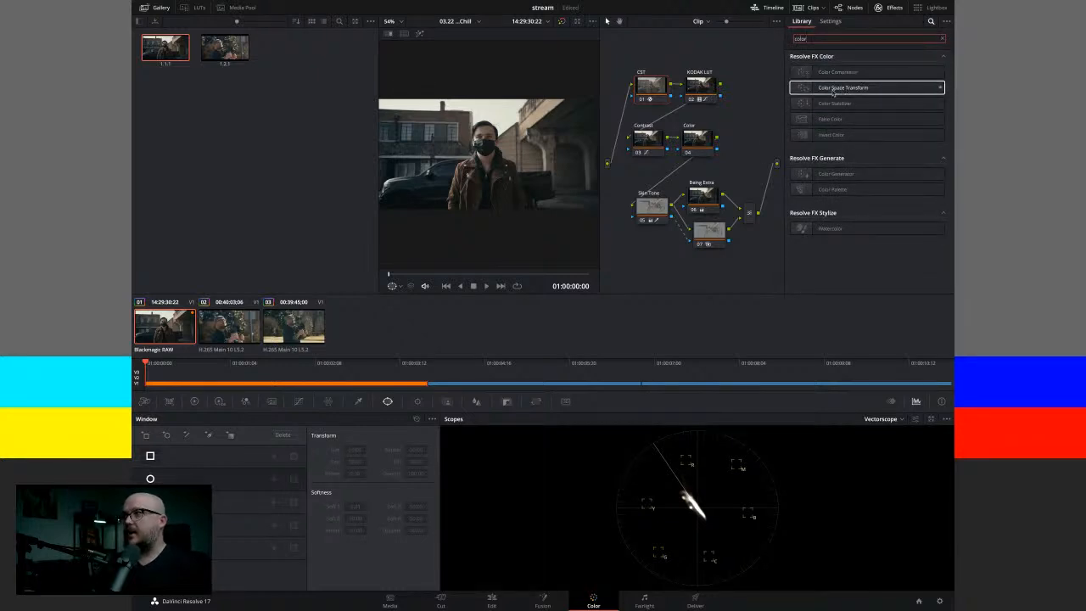
Return to the effect settings of the selected CST node in place of the library search.
click(642, 86)
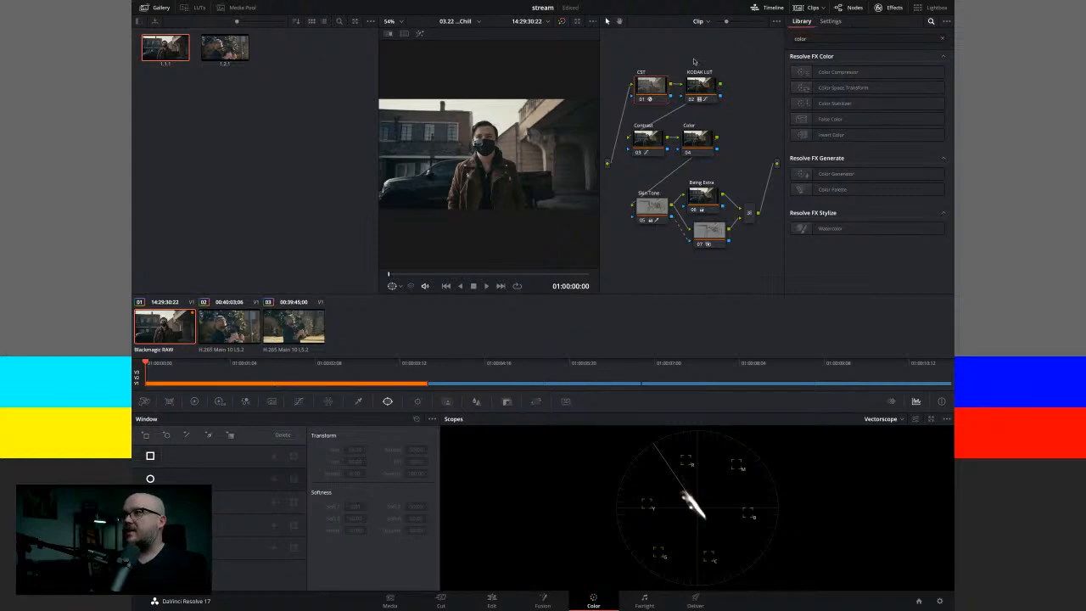
click(887, 8)
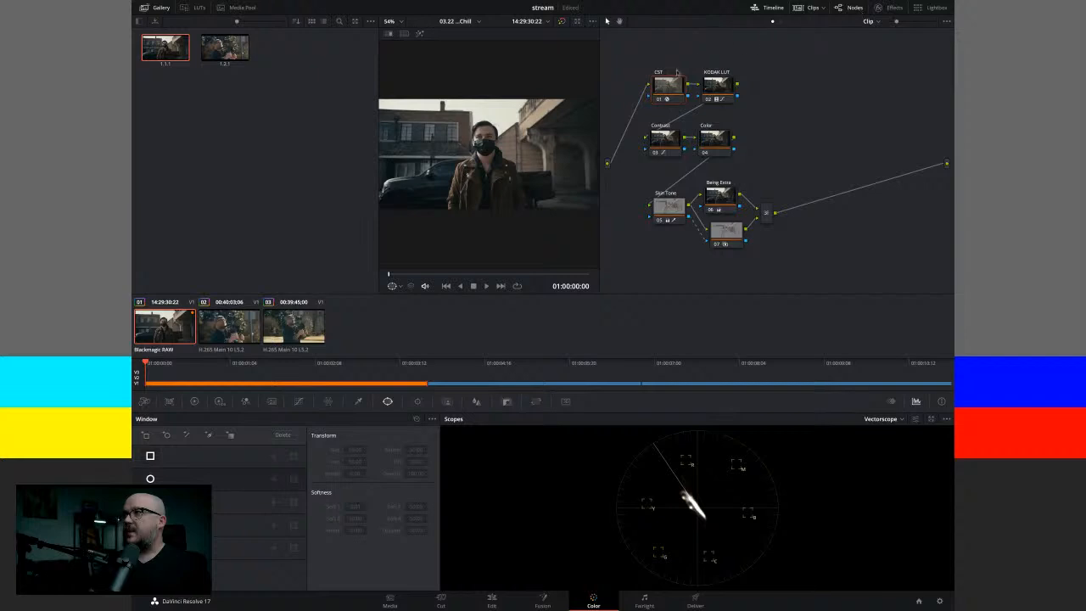
click(882, 8)
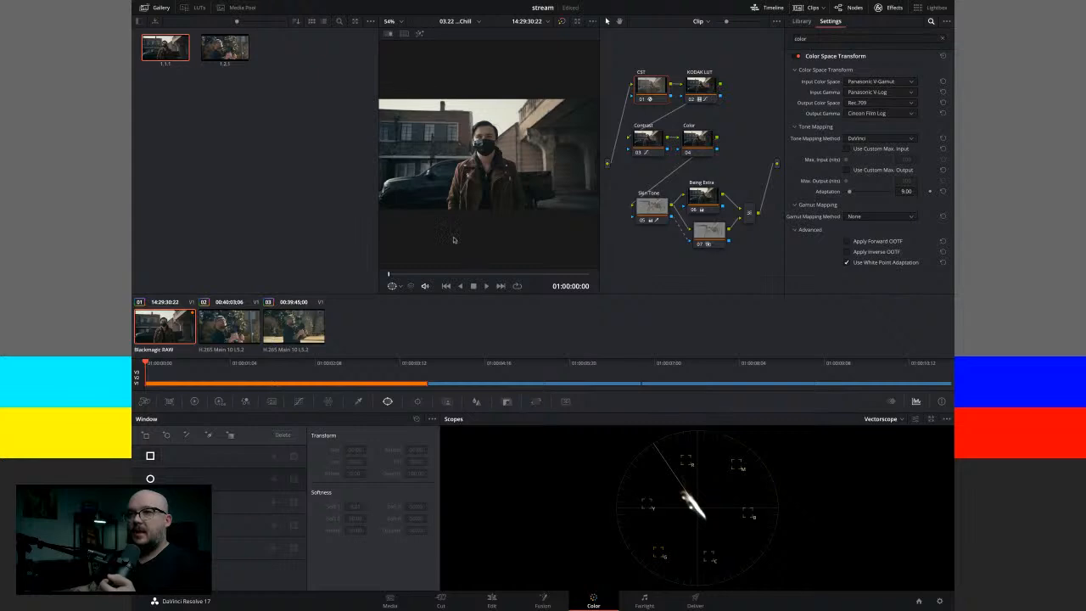
Check the second clip's grade against the first clip, and reexamine the first clip's KODAK LUT and CST nodes.
click(229, 329)
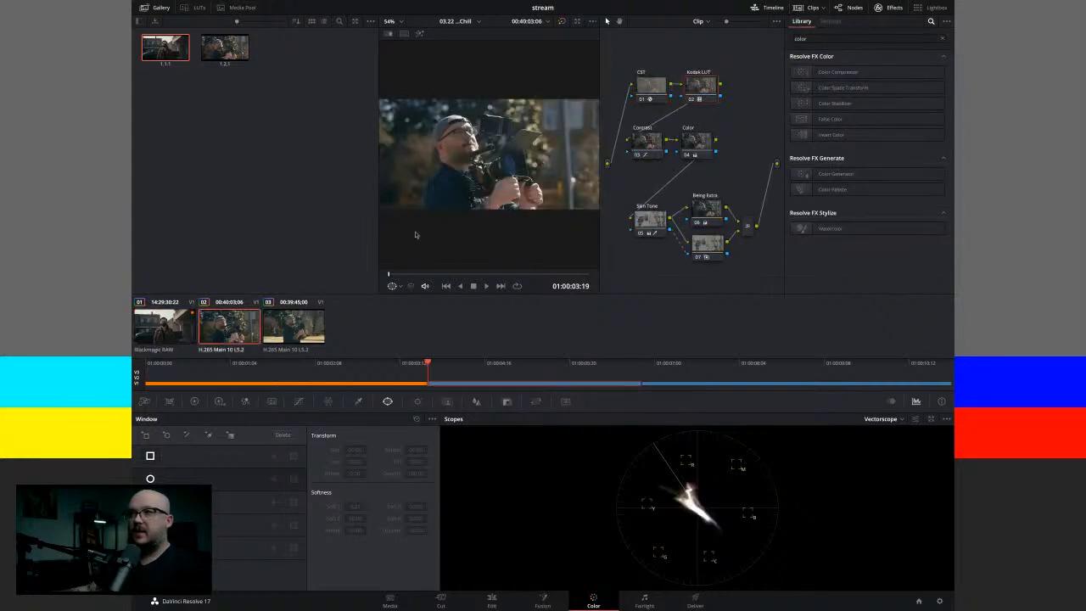
click(176, 327)
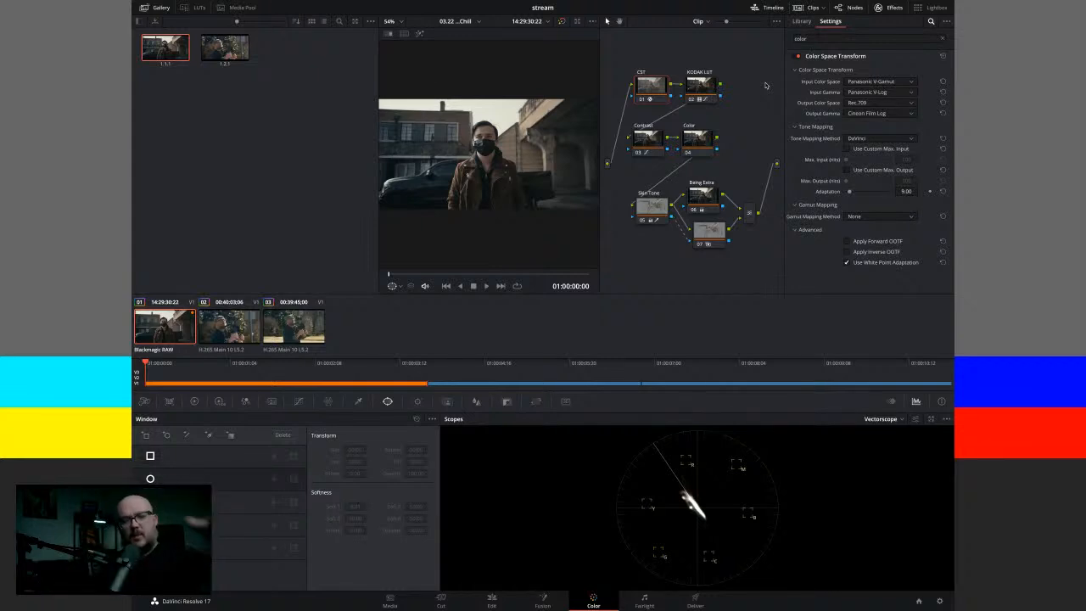
click(702, 88)
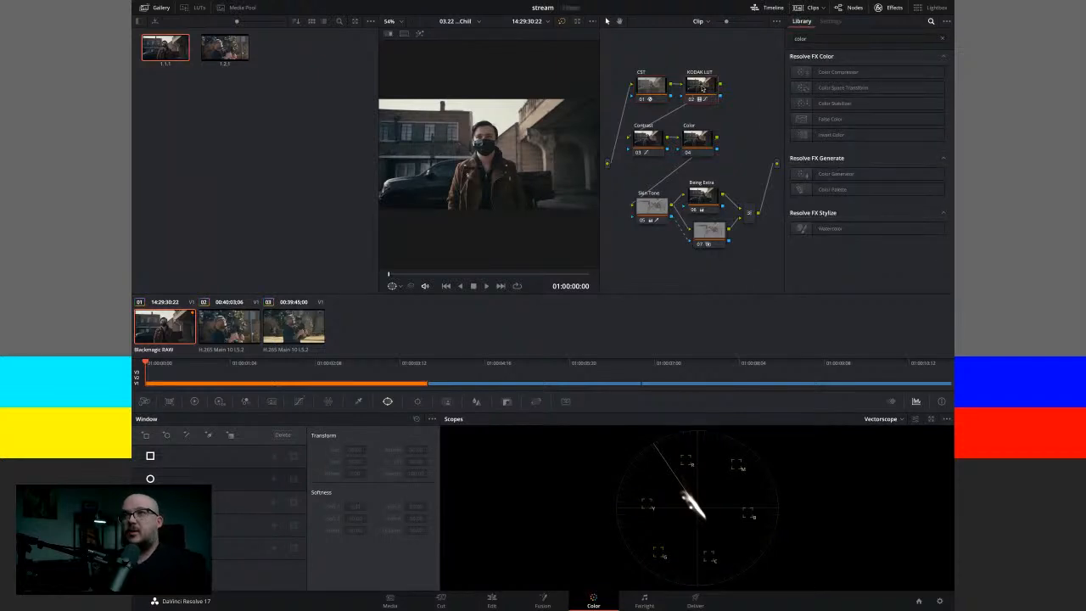
click(655, 89)
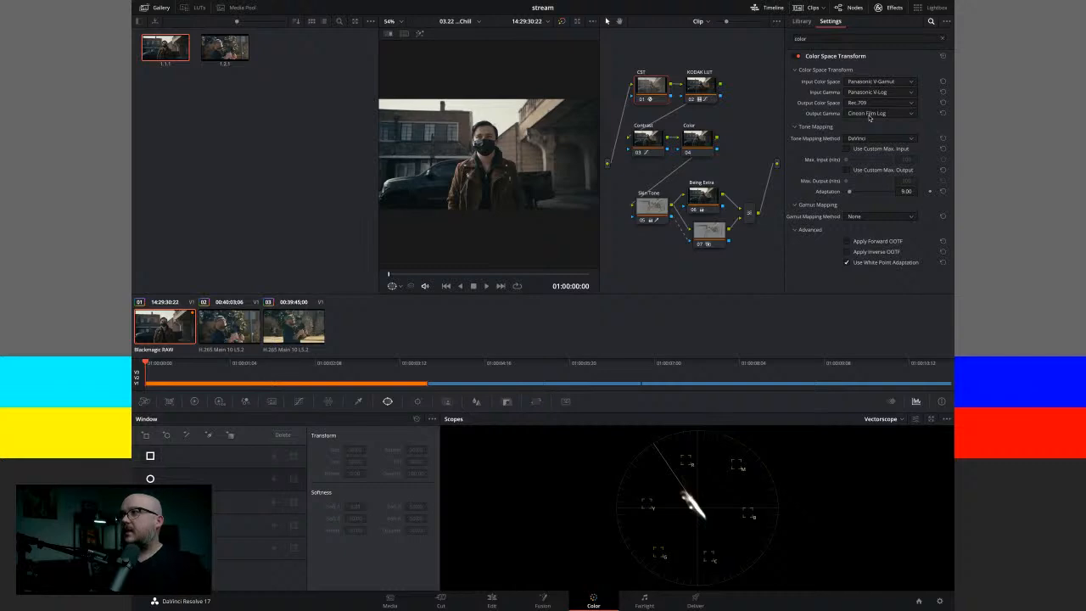
Inspect the KODAK LUT node's custom curve and show the available Film Looks LUTs.
click(695, 87)
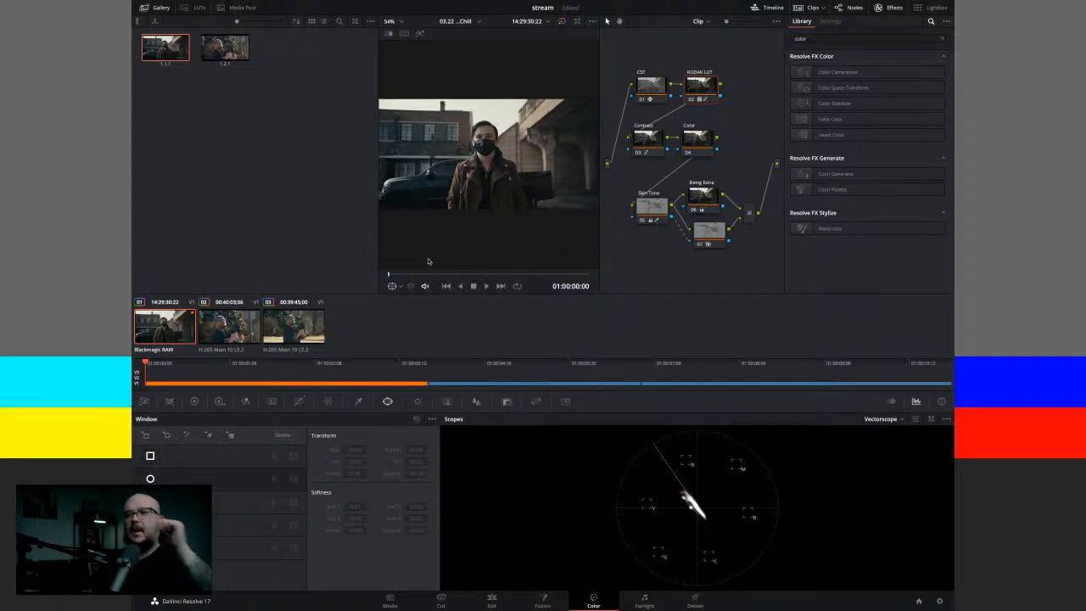
click(299, 402)
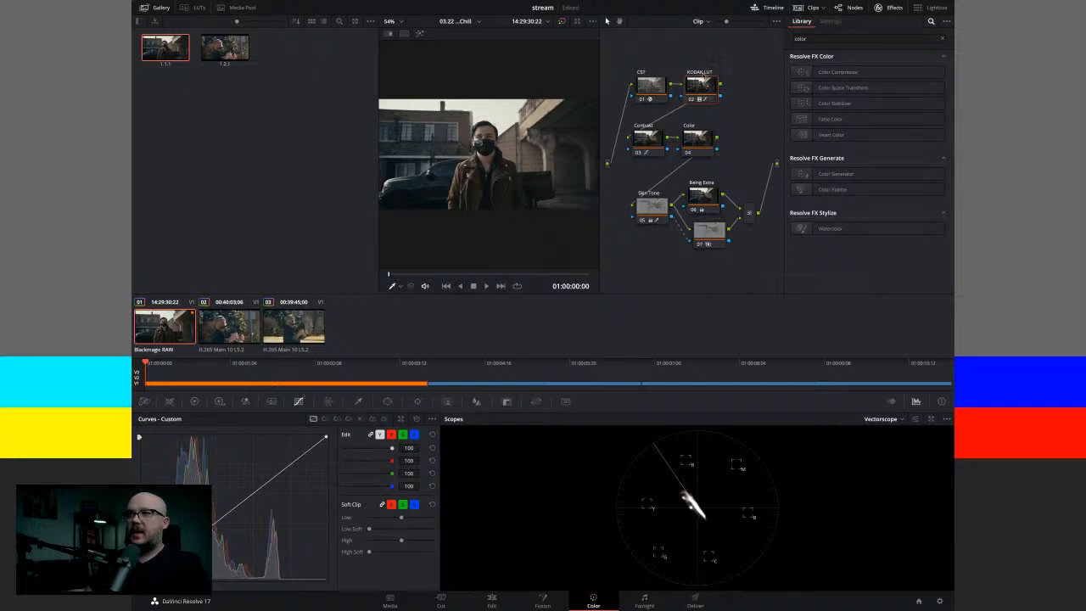
click(198, 8)
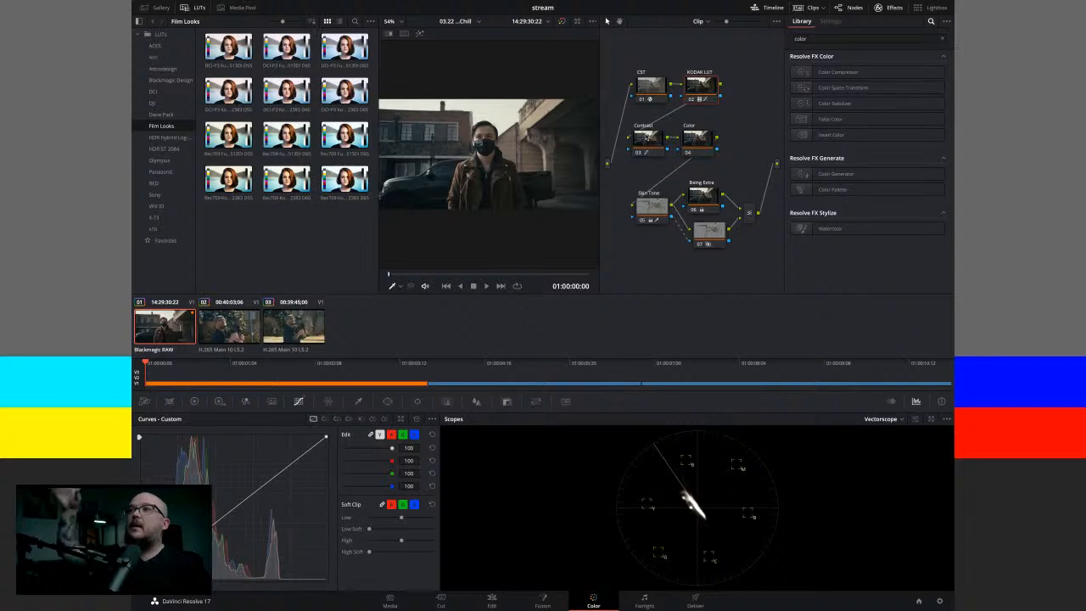
Examine the Contrast node's curve on the first and second clips, and select the first clip's whole node tree.
click(647, 136)
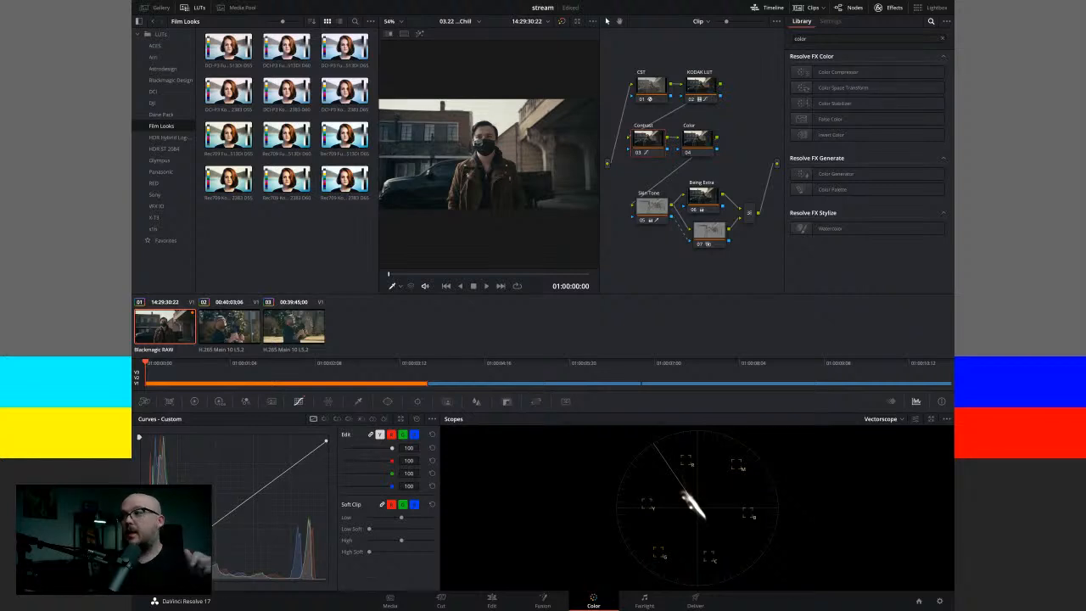
click(222, 335)
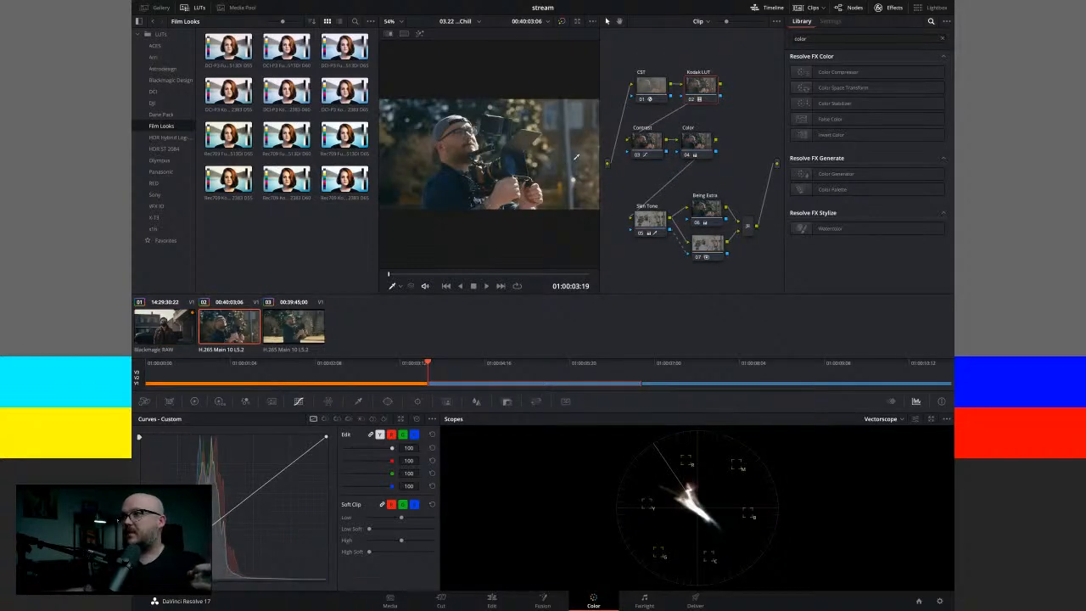
click(642, 145)
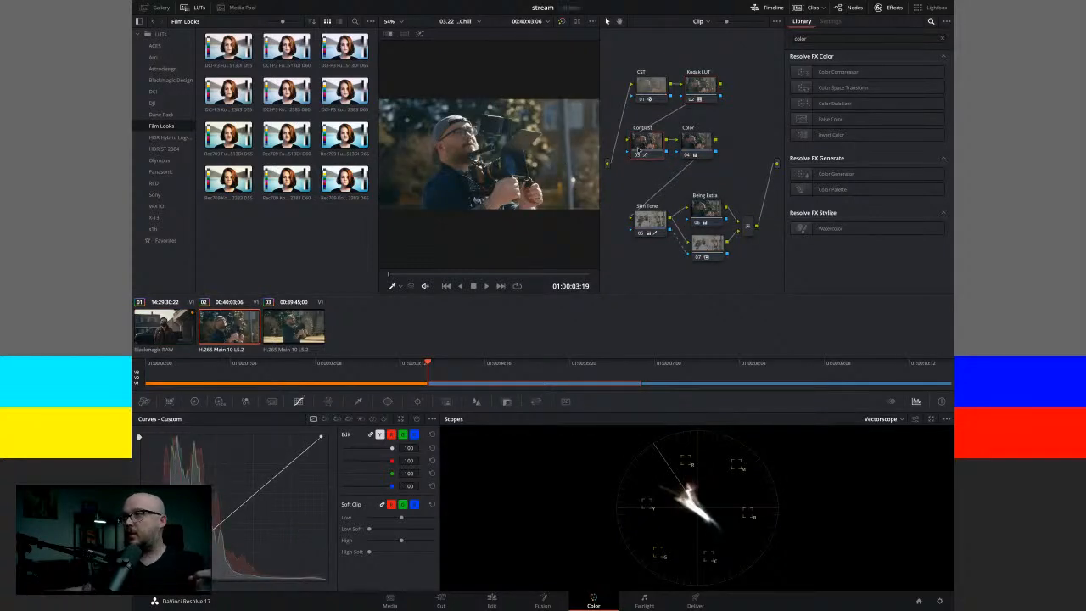
click(157, 334)
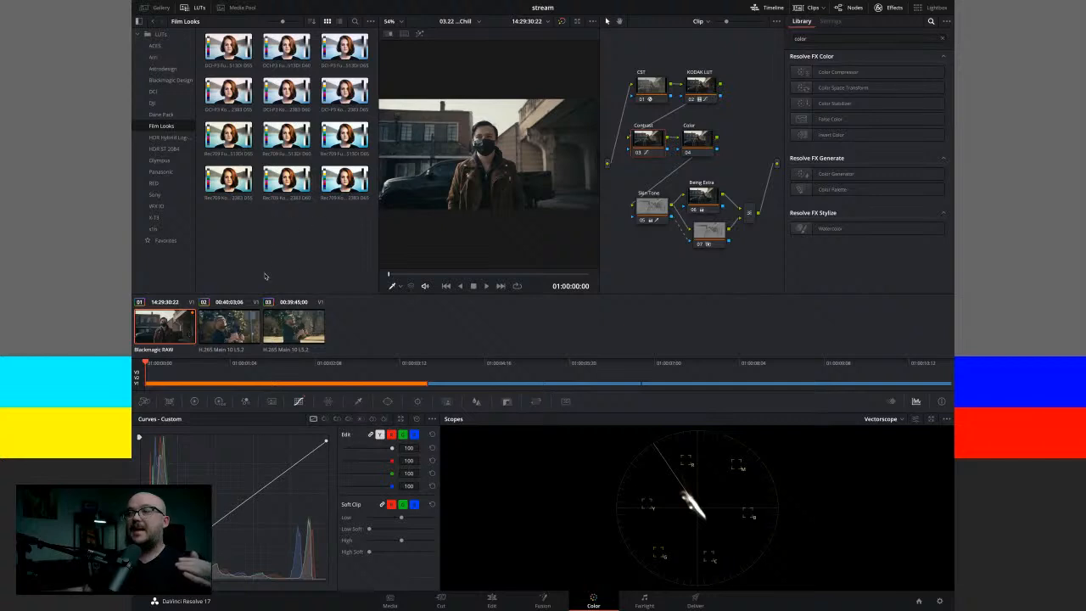
drag(637, 42, 757, 231)
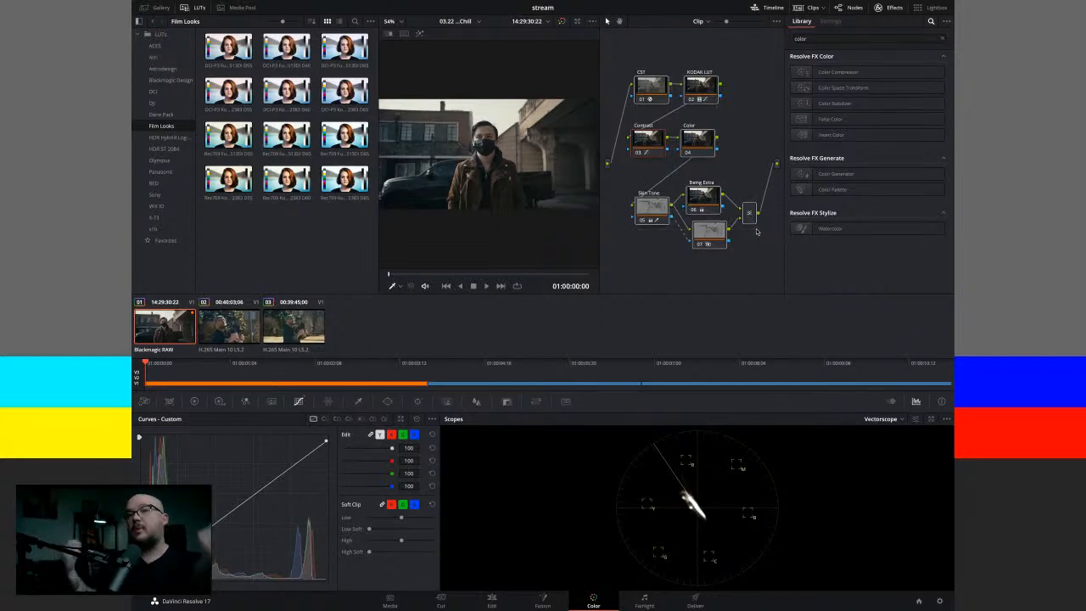
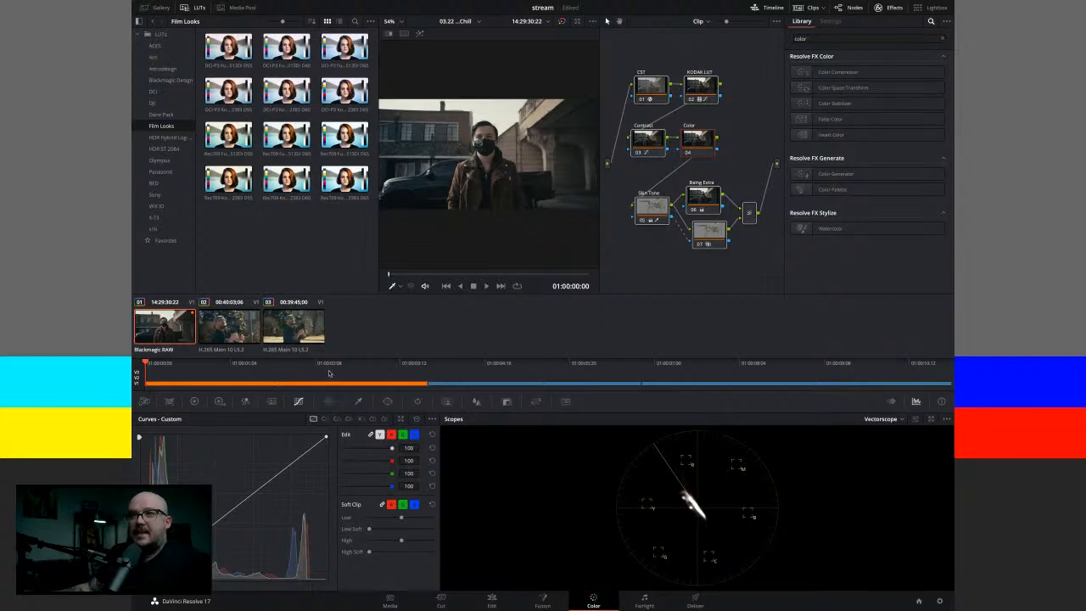
Show the Primaries color bars for the second clip's Color node.
click(240, 330)
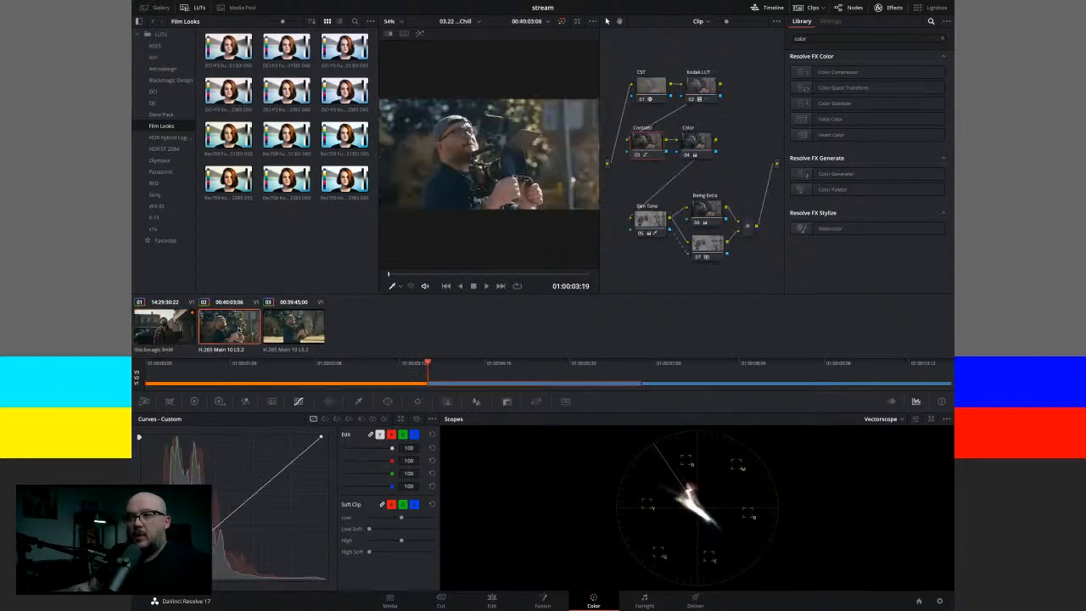
click(705, 144)
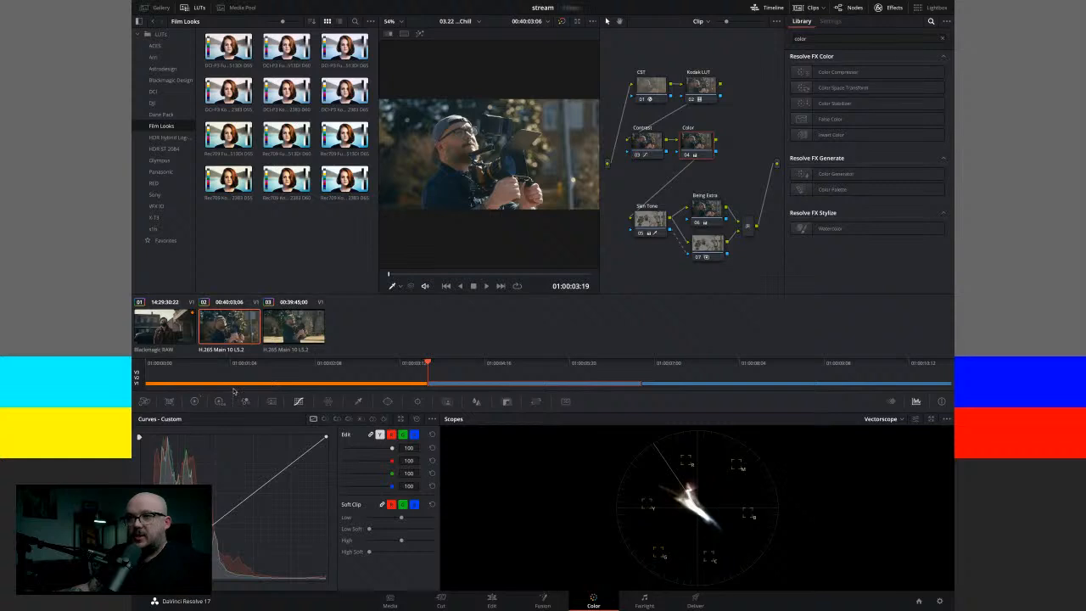
click(194, 401)
click(403, 419)
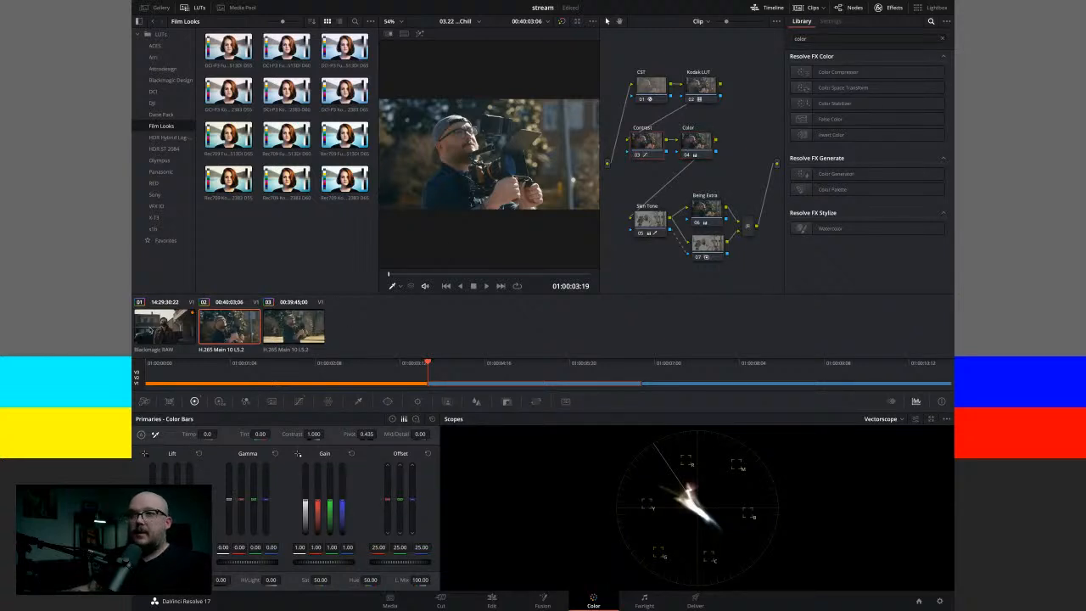
Inspect the primaries values of the first clip's Skin Tone node, Being Extra node and node 07.
click(151, 331)
click(653, 207)
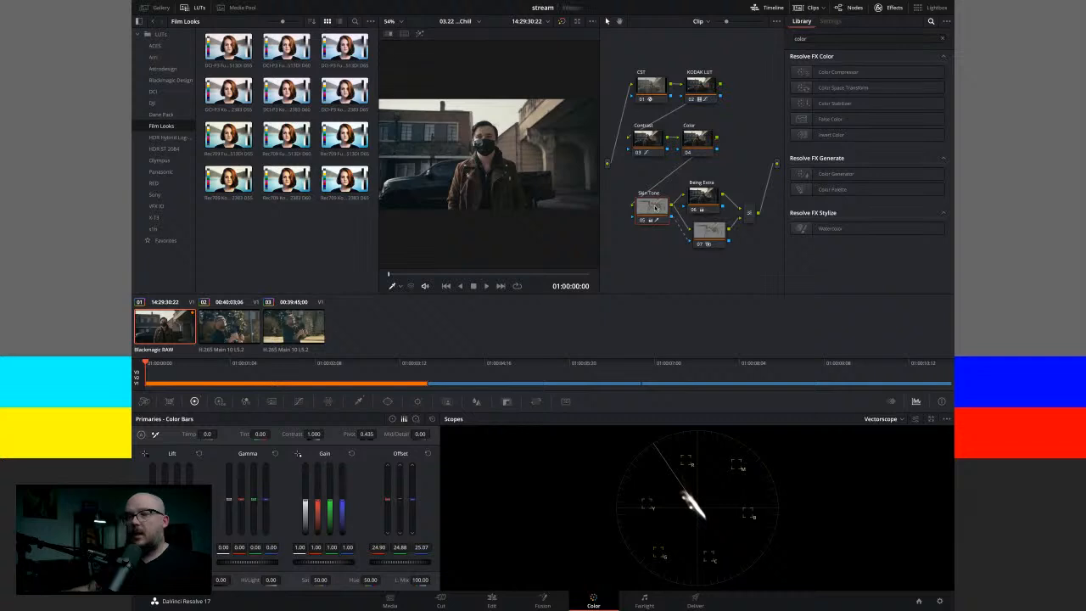
click(720, 229)
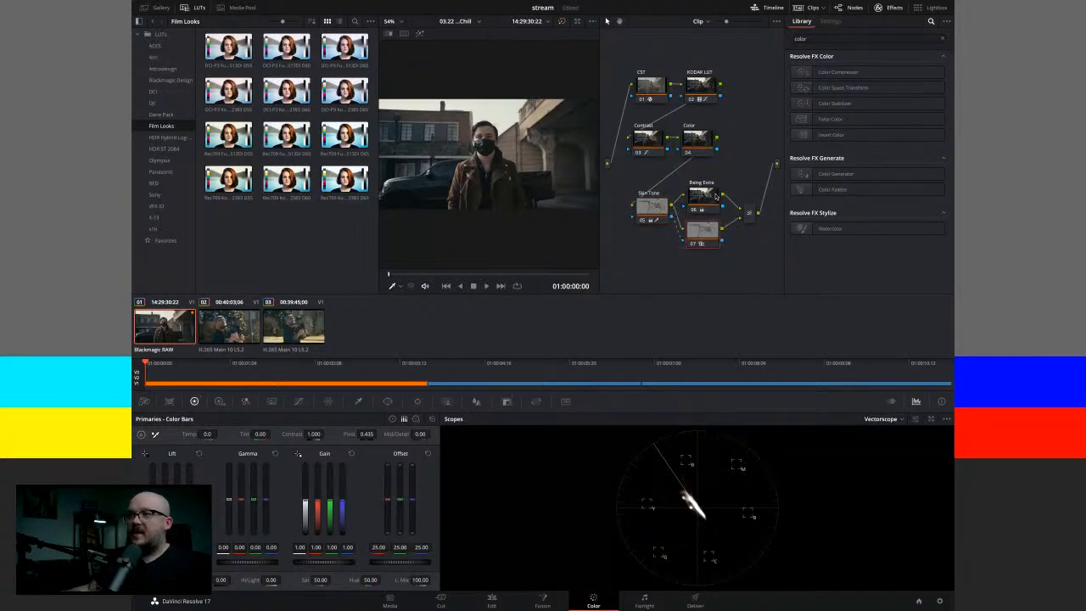
click(706, 88)
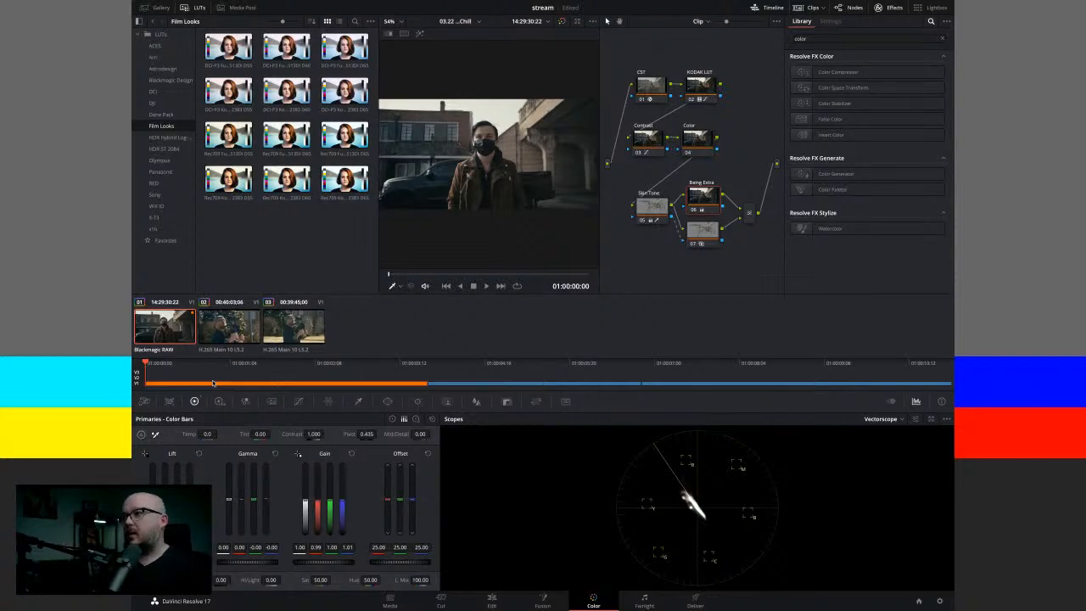
Add a circular window over the man's face on the Skin Tone node at about pan 49.3 and tilt 52.1, checking it in highlight view.
click(650, 209)
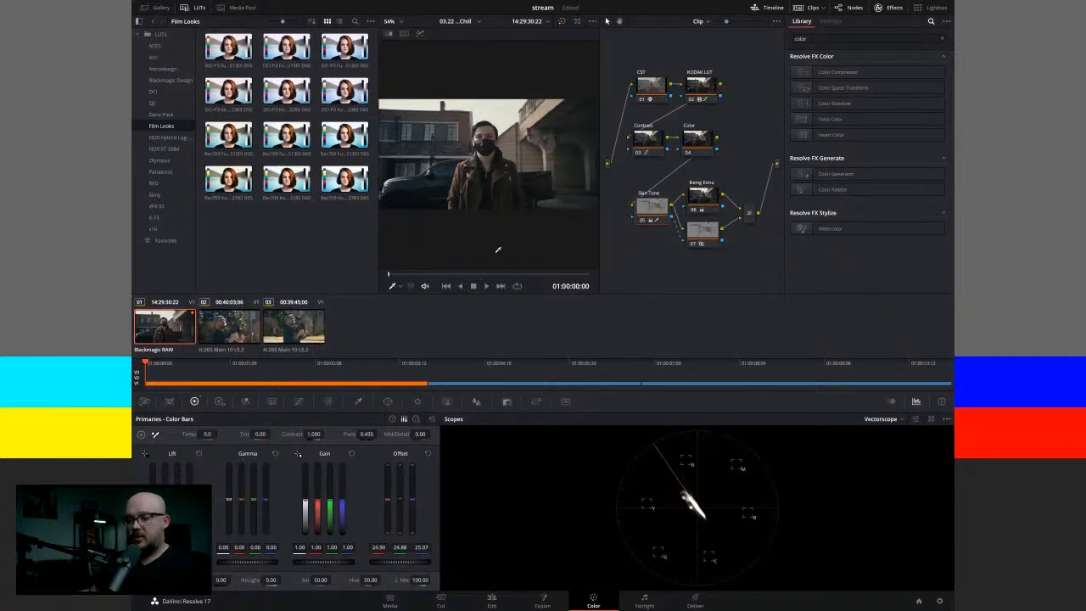
key(shift+h)
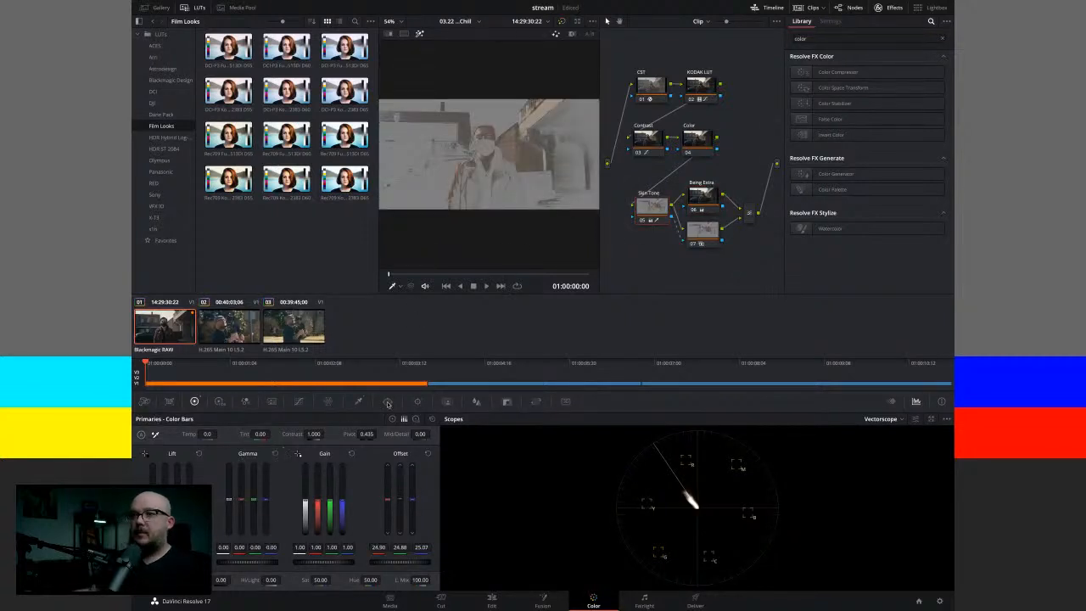
click(387, 402)
click(150, 478)
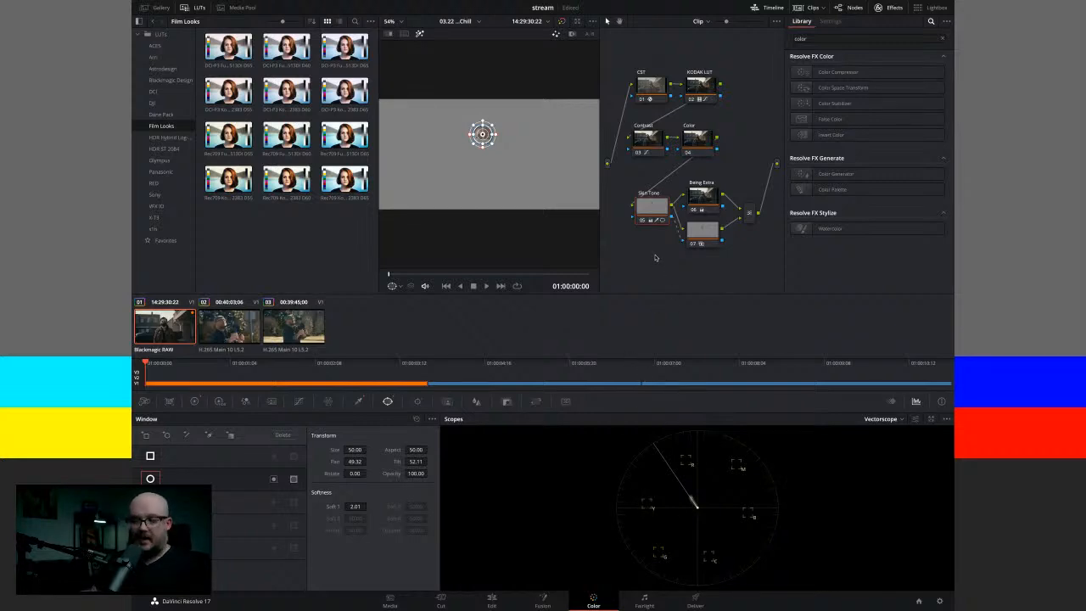
key(shift+h)
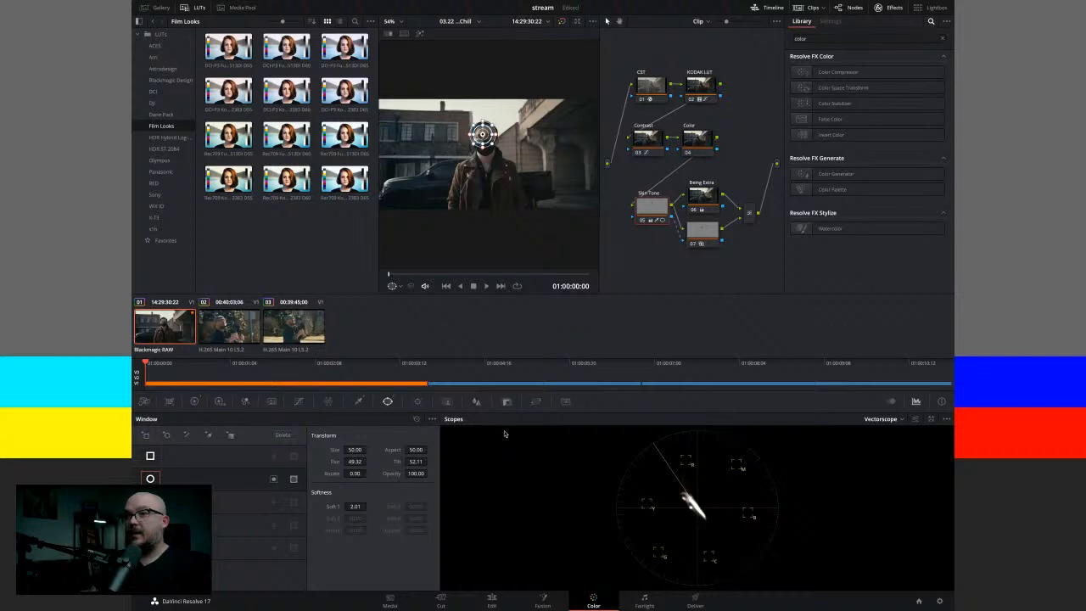
Turn off the circular window on the Skin Tone node and show the gallery stills.
click(151, 479)
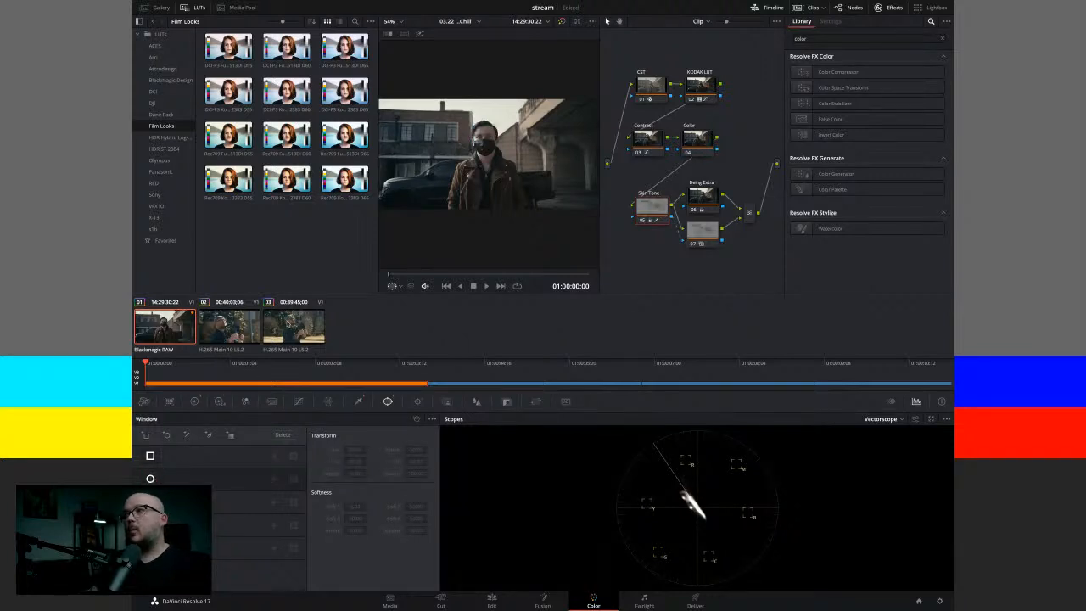
click(701, 231)
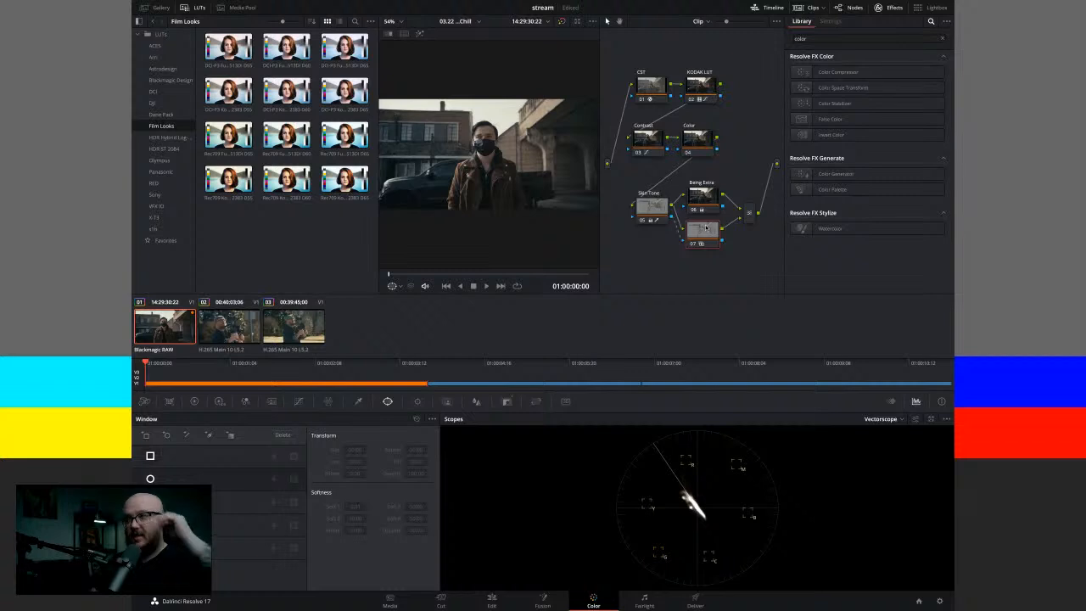
click(648, 205)
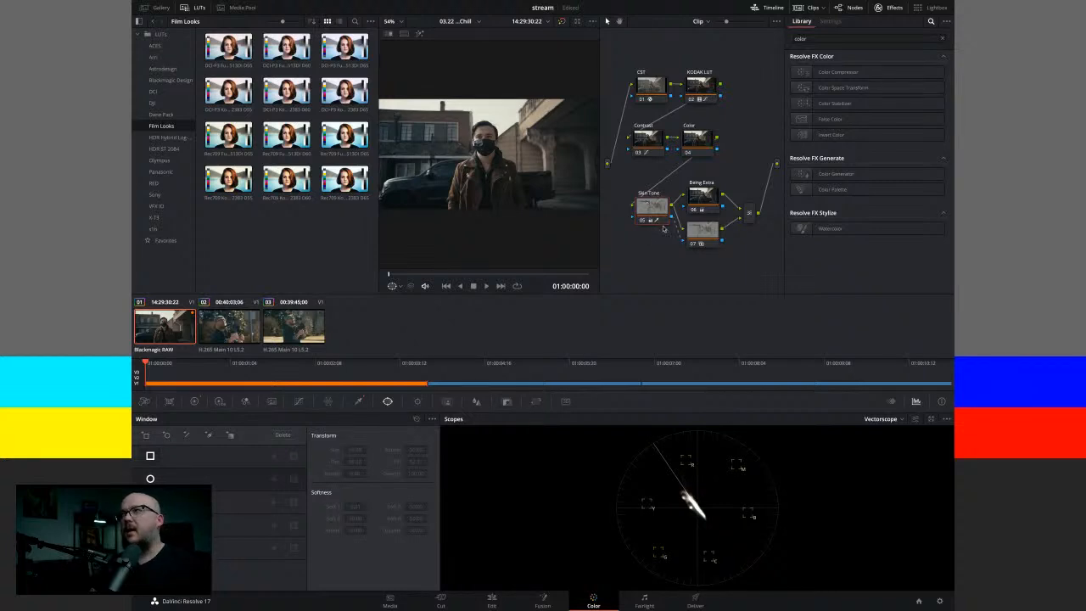
click(156, 8)
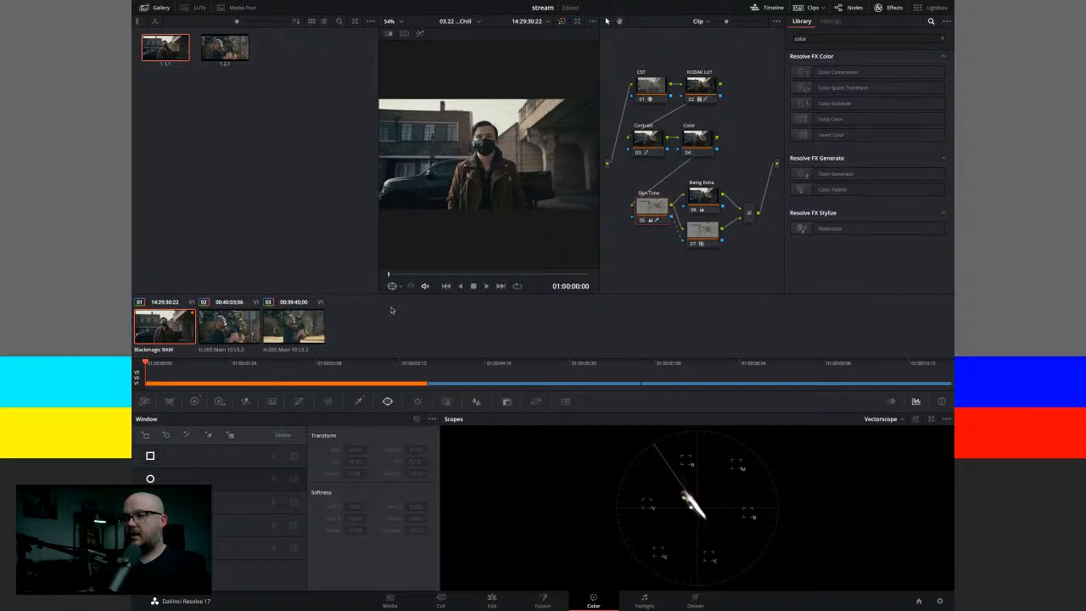
click(275, 229)
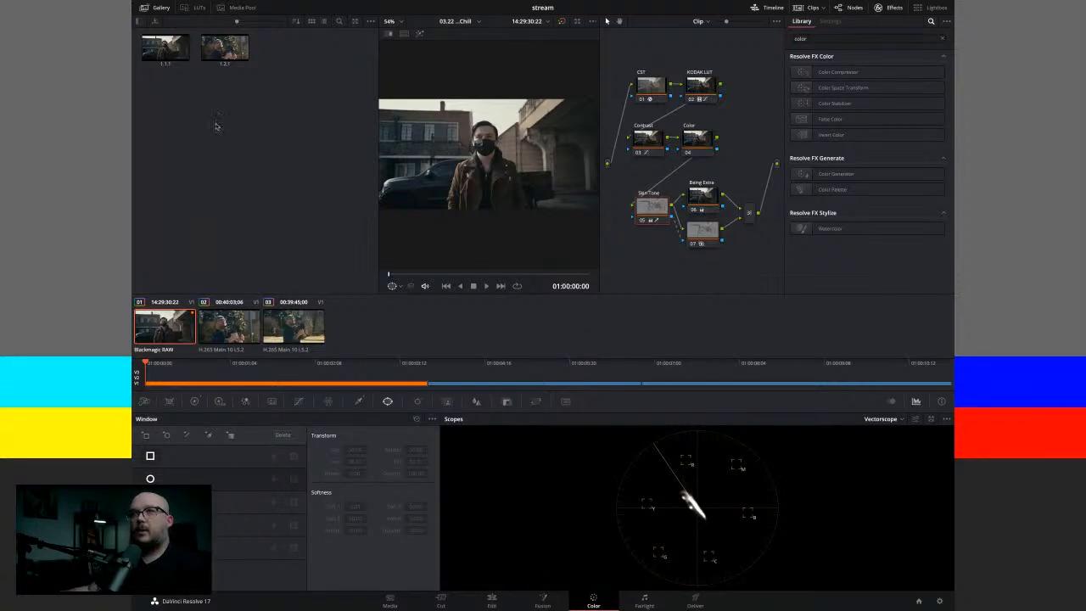
Add the Video Assist clips to the Master bin on the Edit page and show the end of the timeline.
click(492, 600)
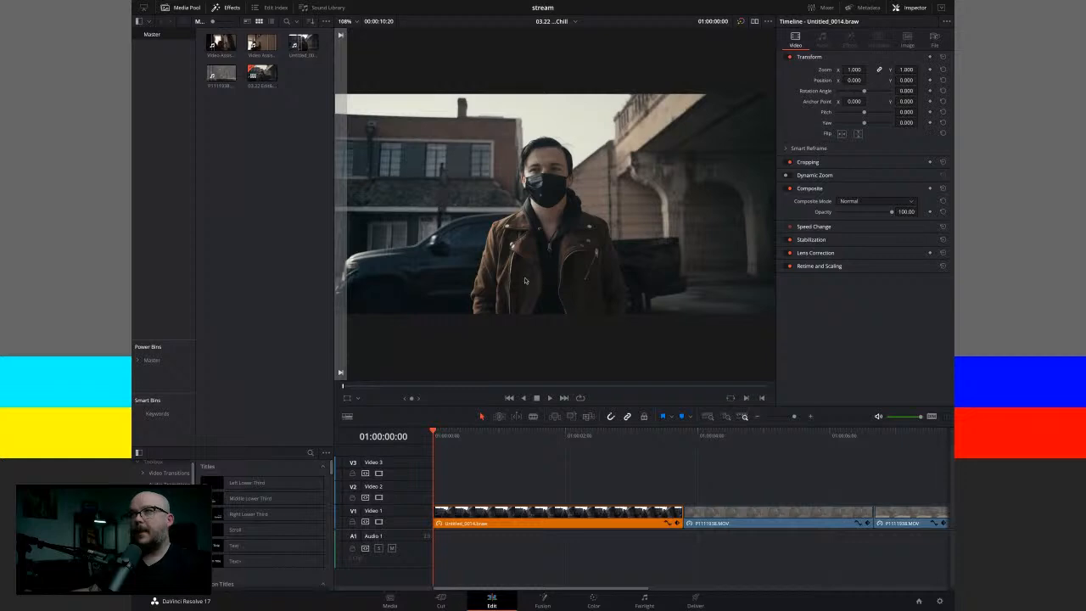
drag(345, 274, 288, 210)
scroll(485, 456, right, 5)
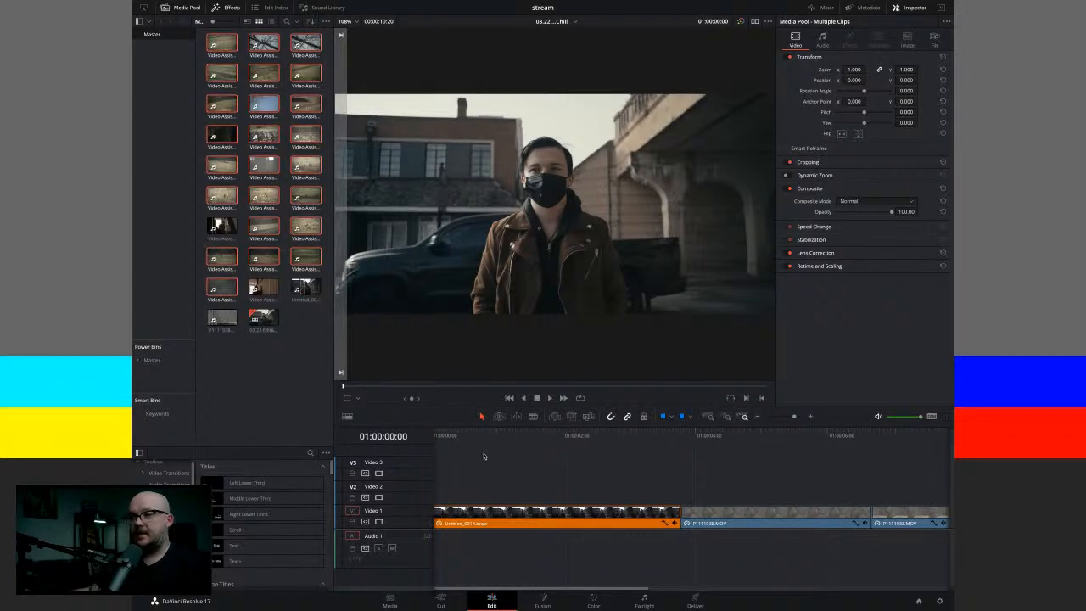
scroll(486, 456, right, 4)
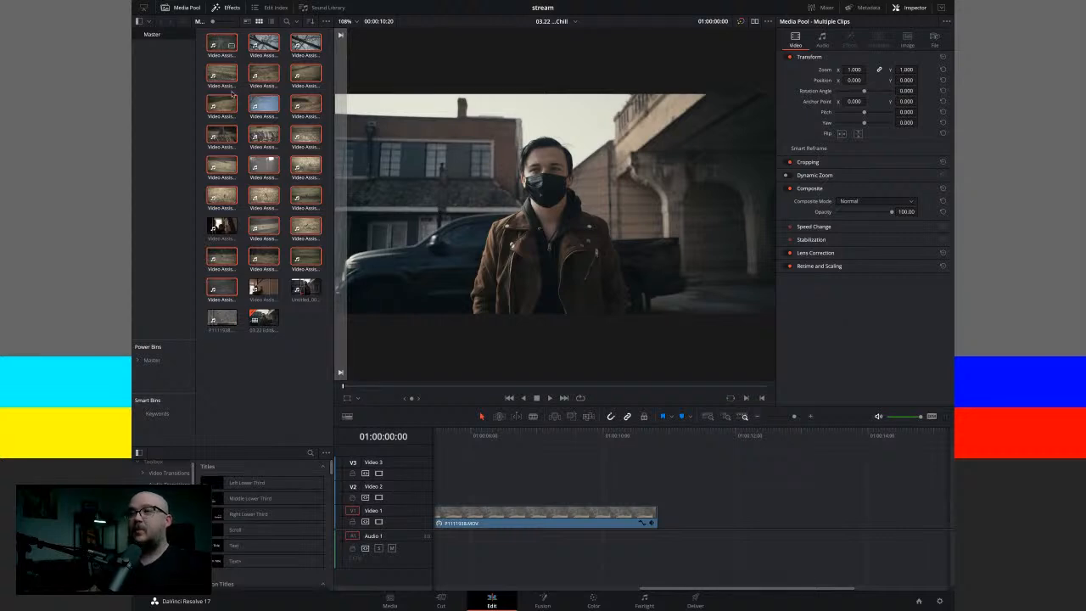
Preview Video Assist_0022.braw in the source viewer and skim through its footage.
click(222, 137)
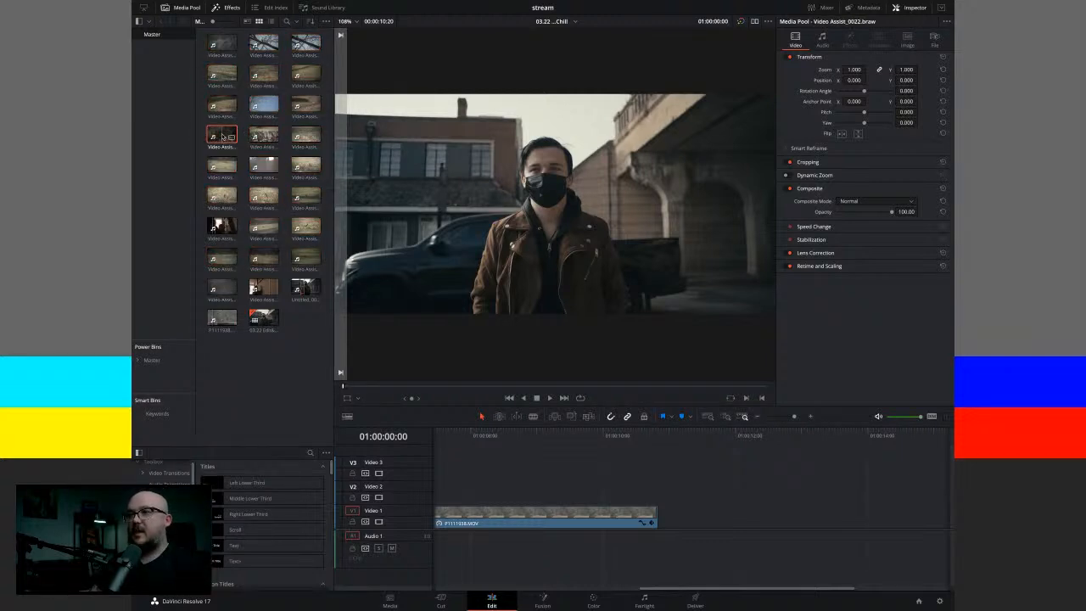
double_click(222, 136)
drag(614, 390, 660, 386)
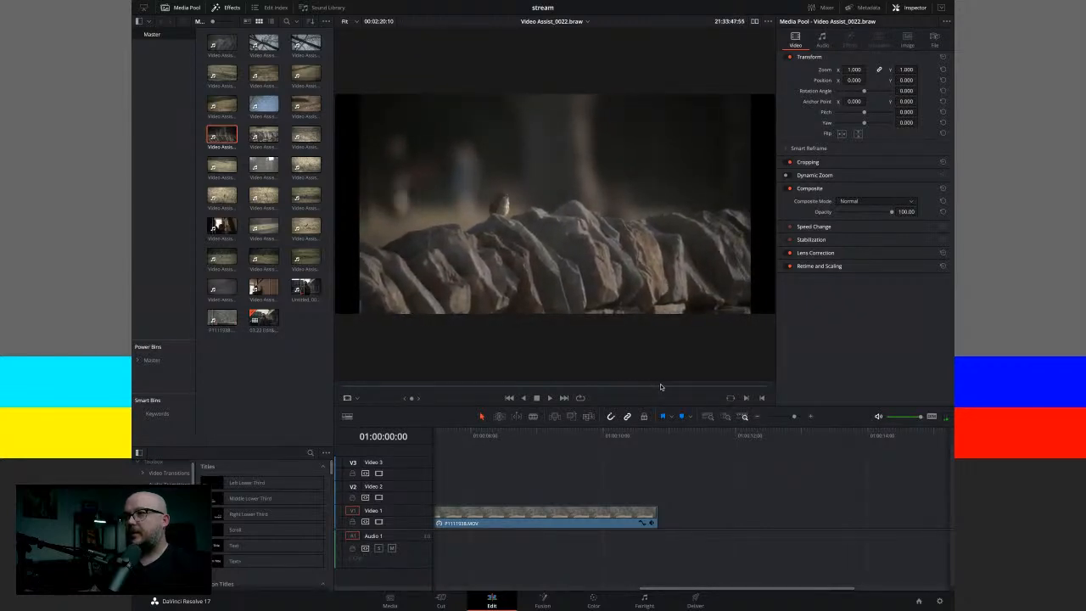
Mark a 00:00:01:32 range of the squirrel on the wall in Video Assist_0031.braw and append it after the last Video 1 clip.
double_click(222, 44)
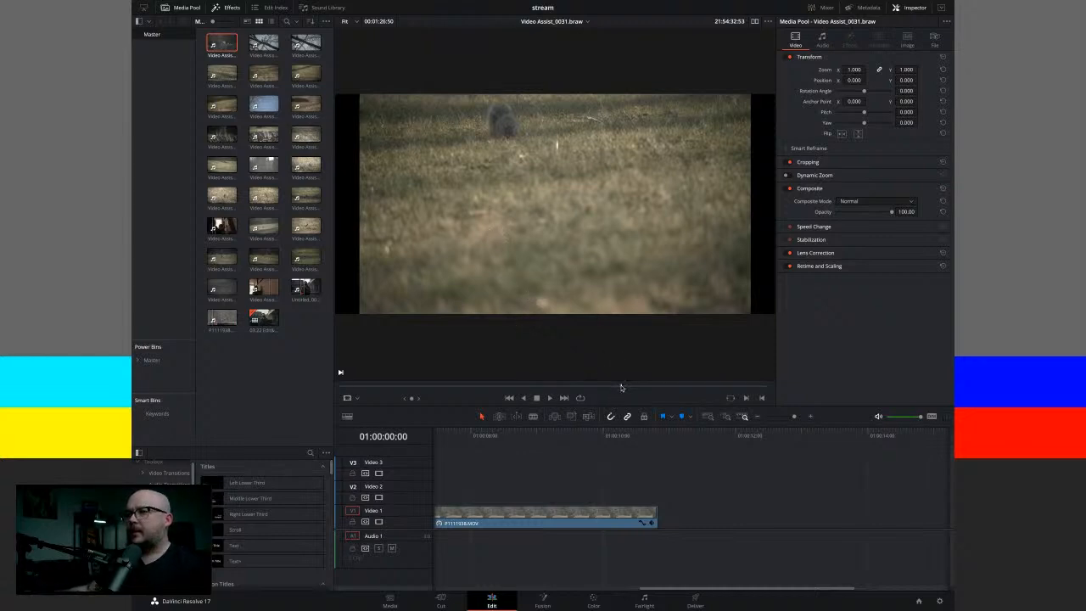
click(621, 386)
drag(621, 387, 557, 385)
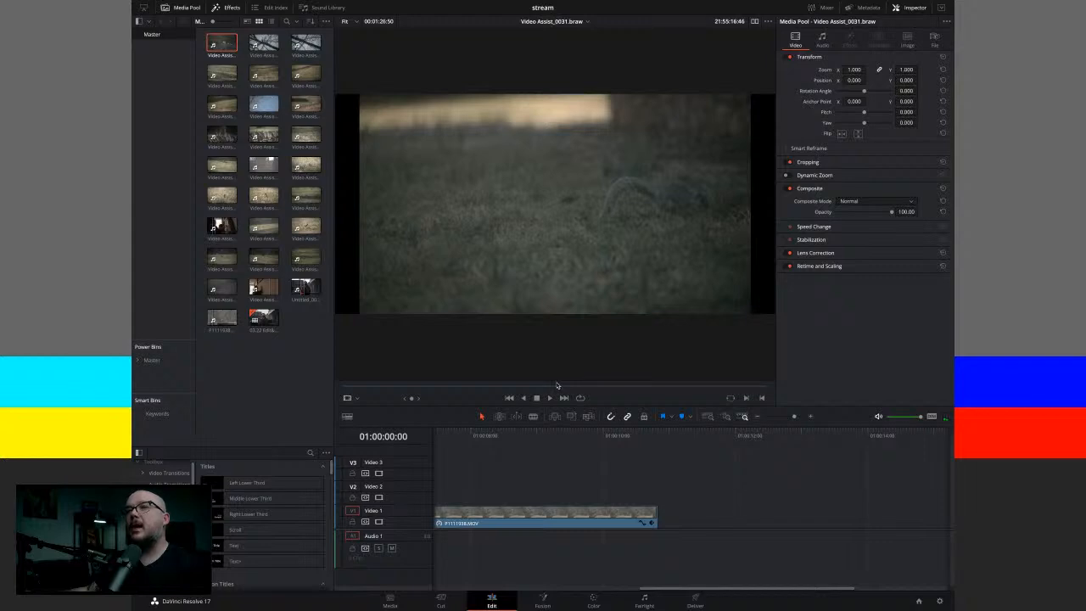
drag(558, 386, 669, 370)
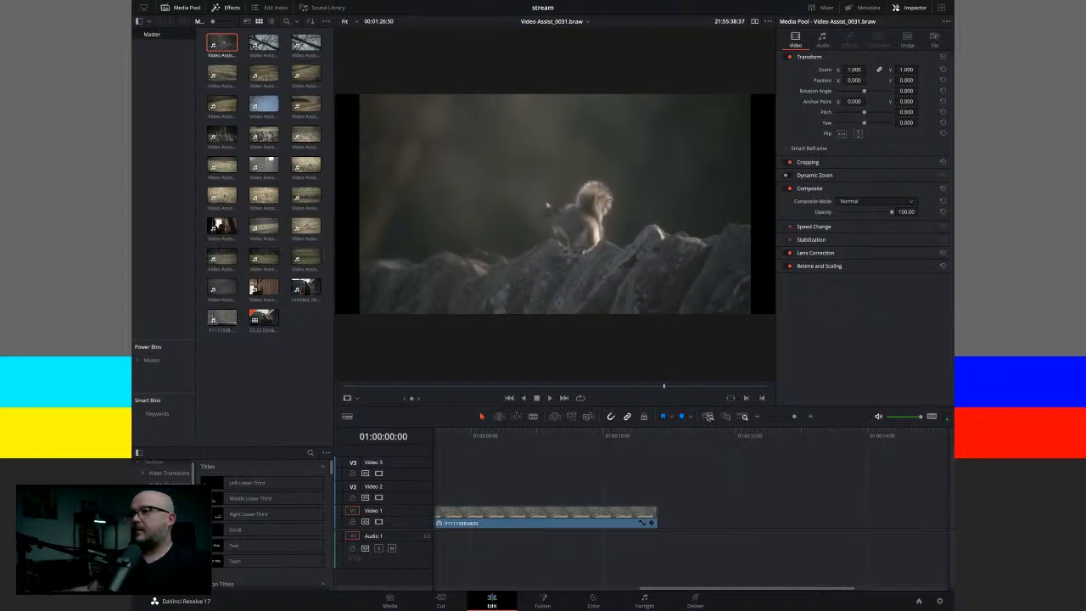
key(space)
key(space)
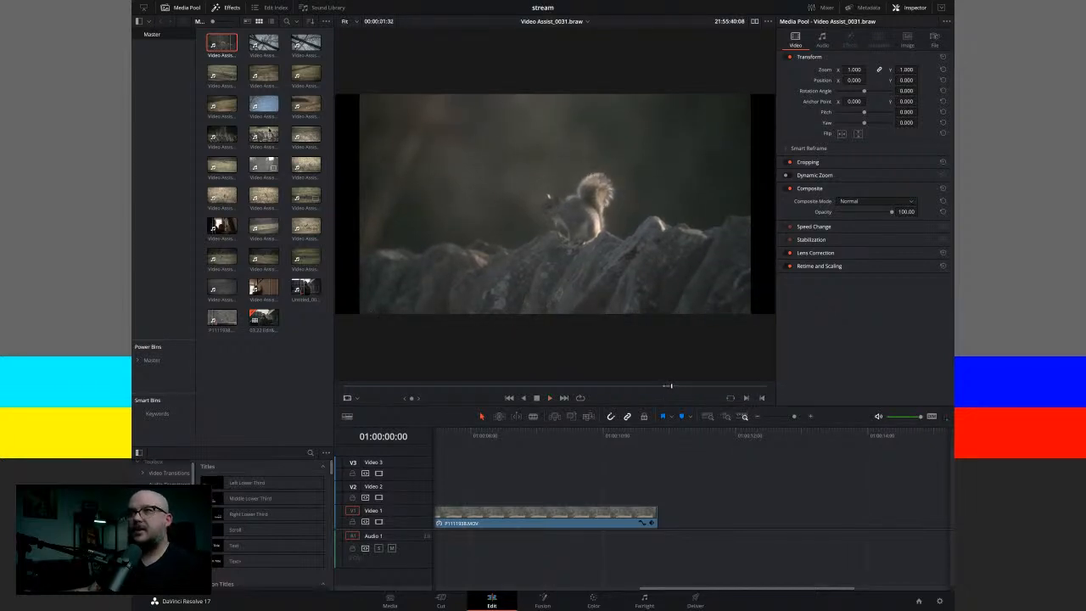
drag(228, 49, 659, 514)
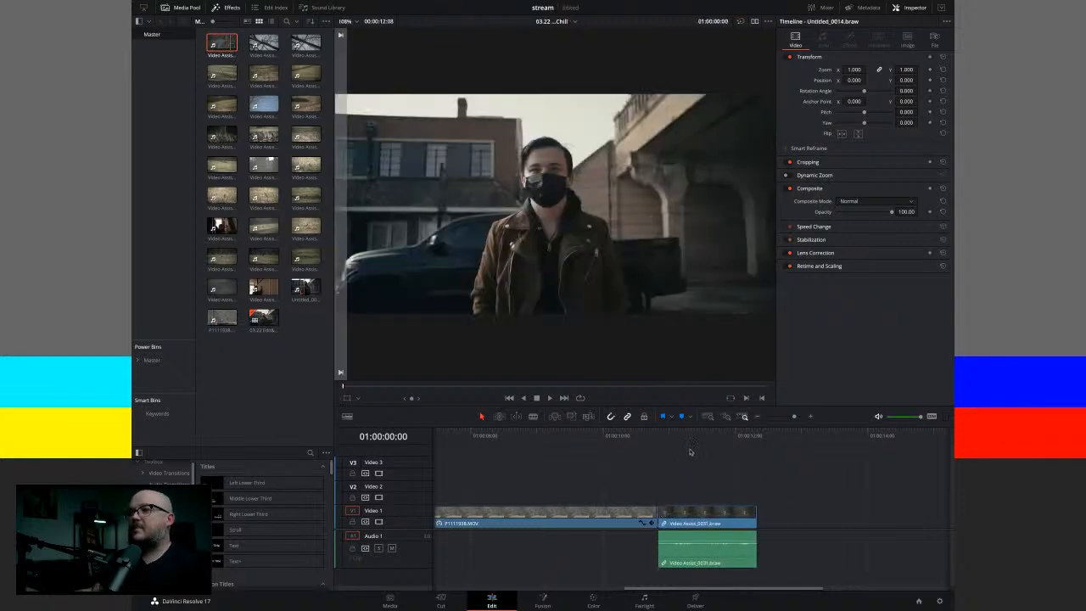
Extend the end of the squirrel clip on the timeline and place the playhead at 01:00:11:16.
click(692, 434)
click(675, 548)
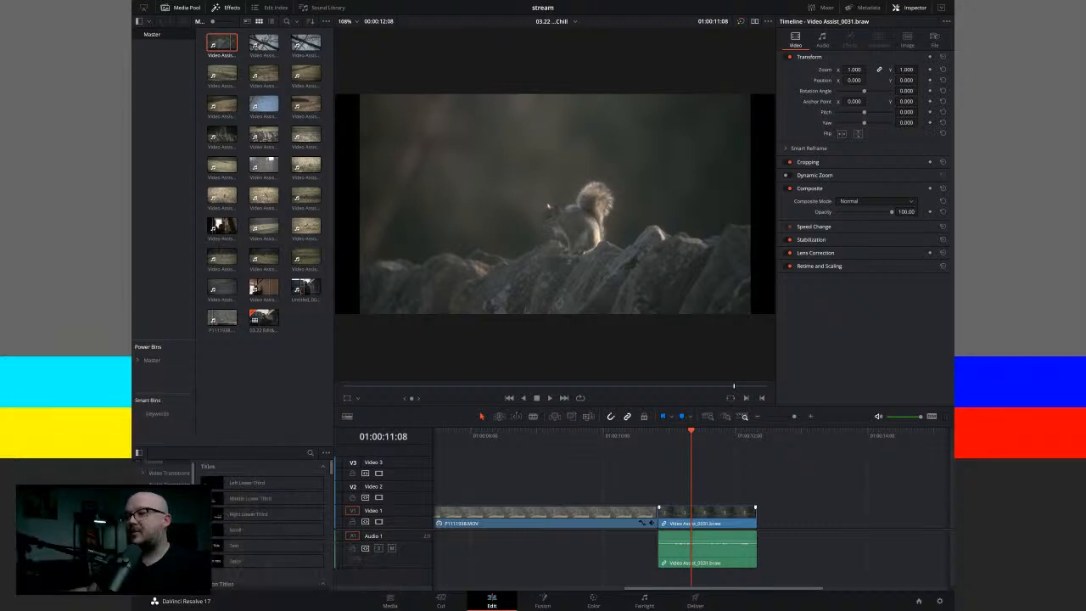
click(734, 519)
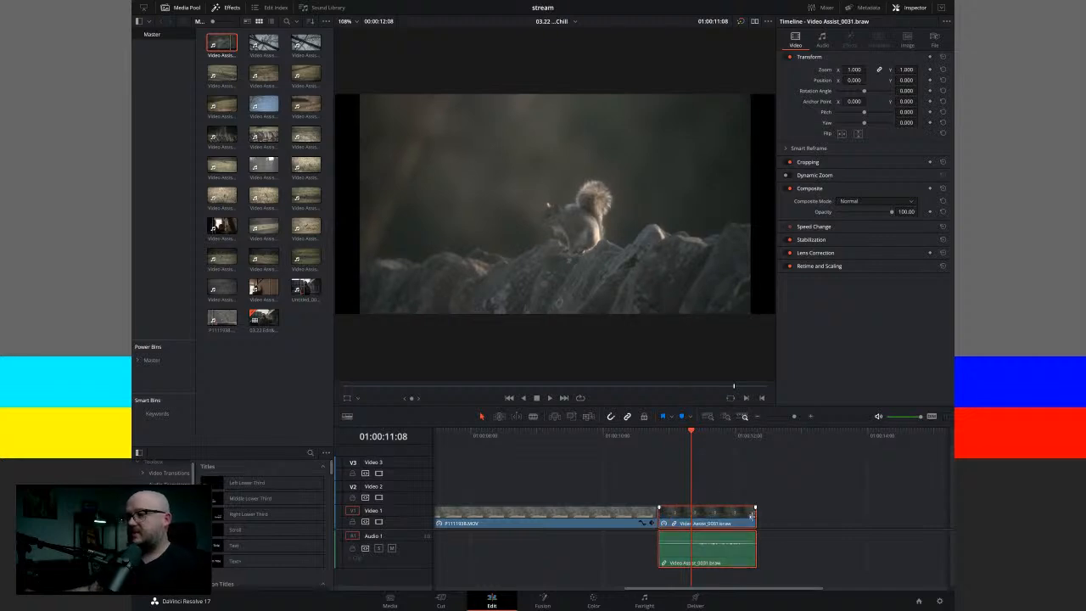
drag(754, 513, 777, 513)
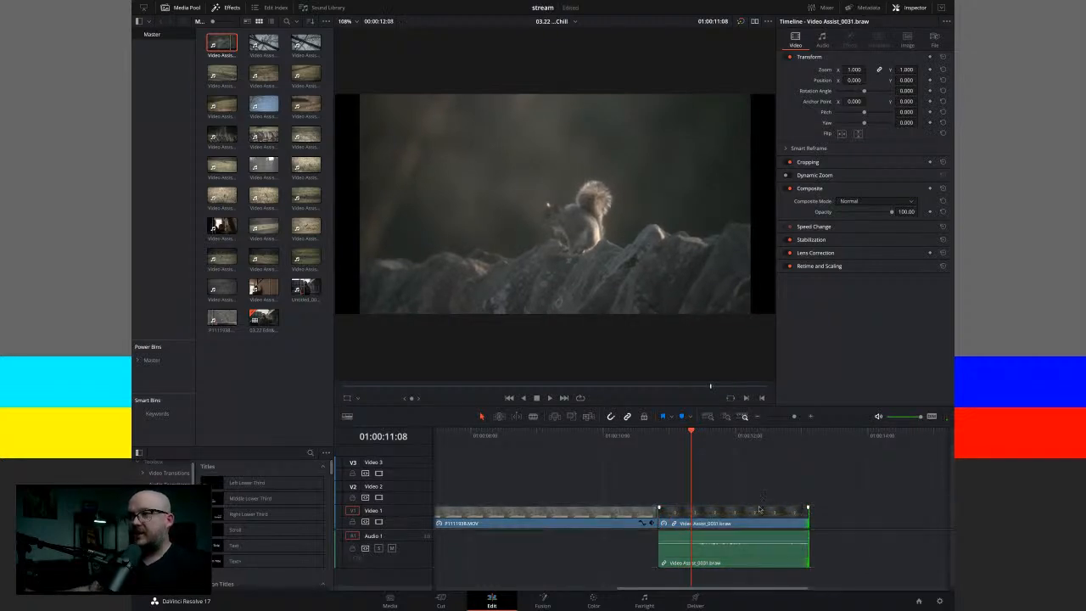
click(713, 437)
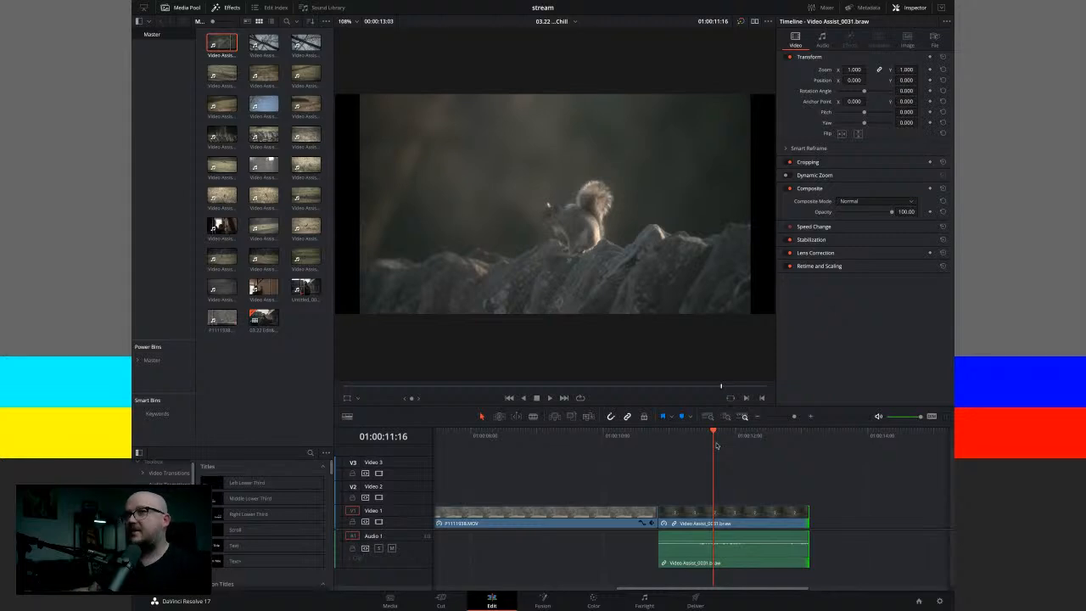
On the Color page, apply the grade of gallery still 1.1.1 to the fourth clip with the squirrel.
click(594, 600)
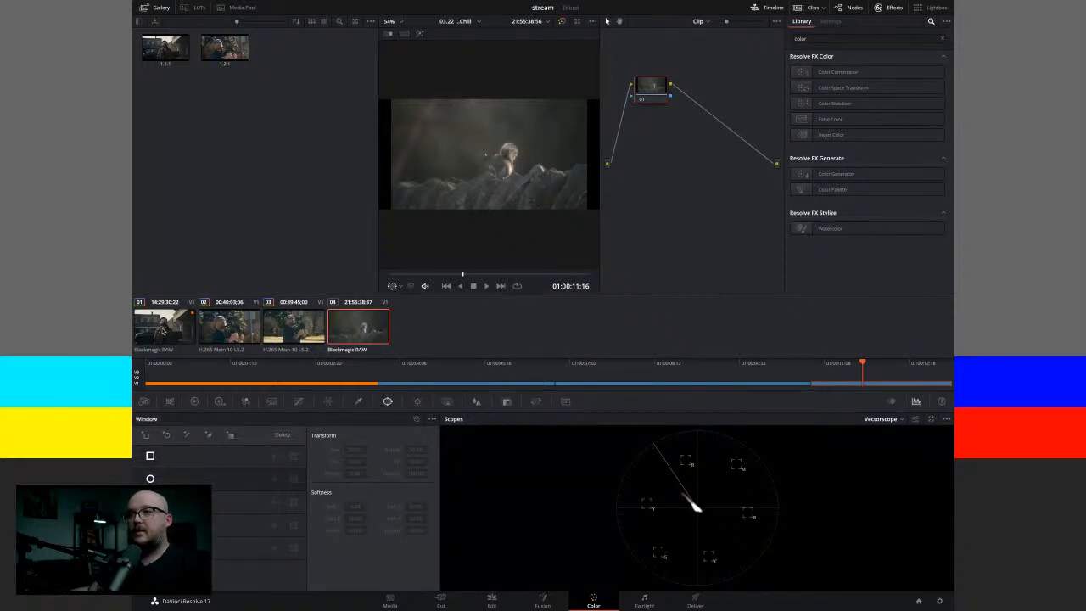
click(167, 53)
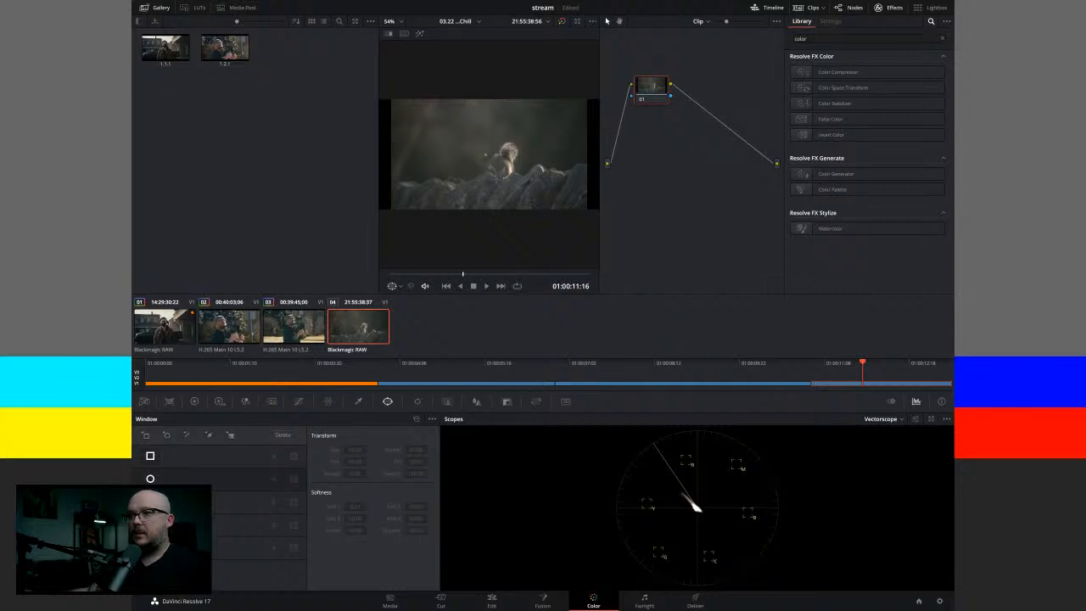
key(Home)
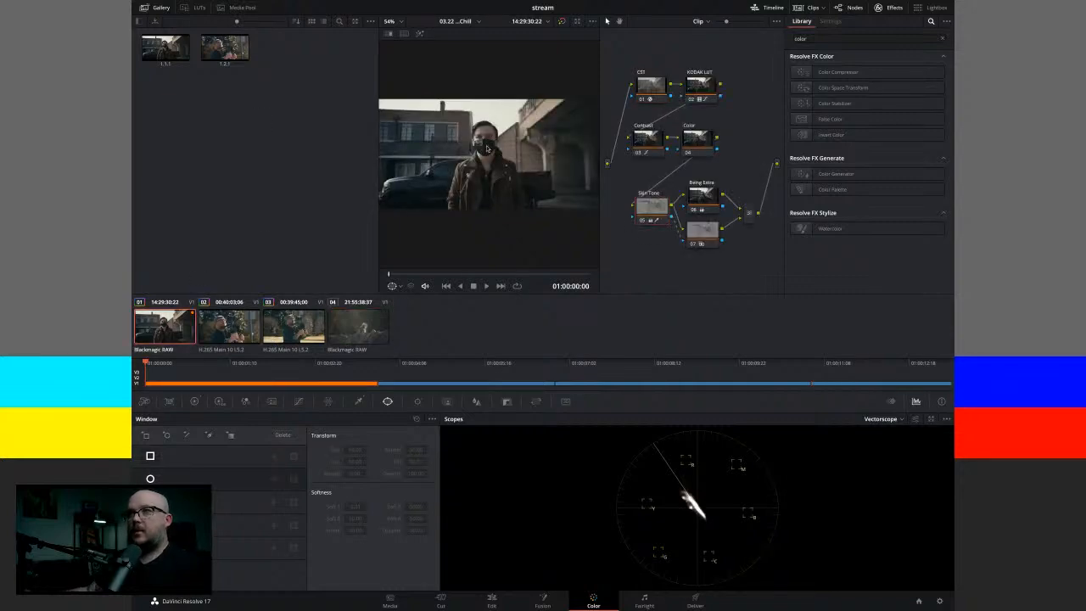
click(355, 329)
click(178, 55)
middle_click(180, 56)
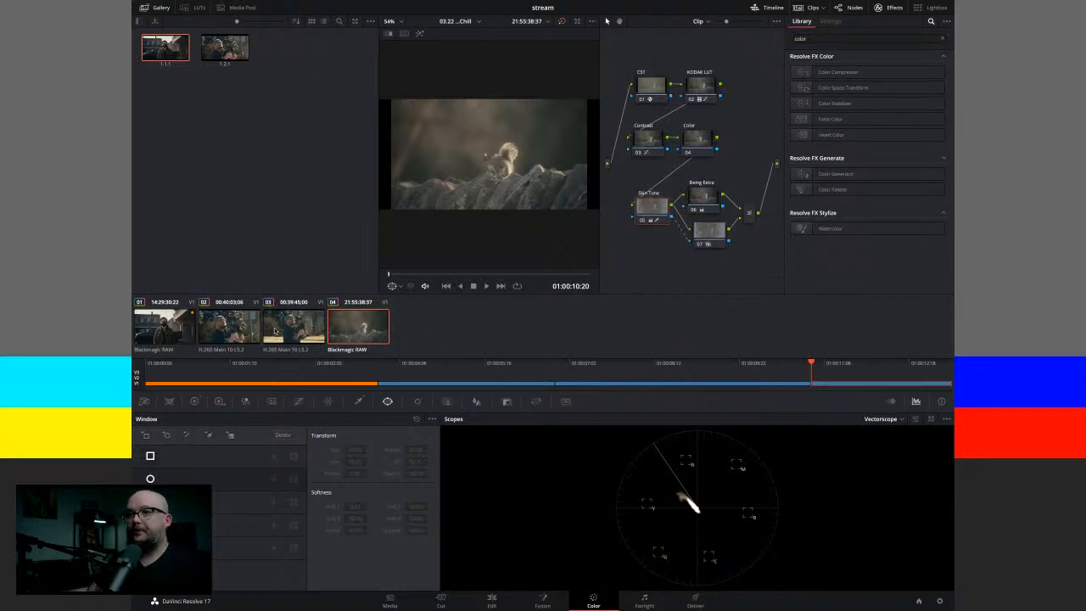
Set the squirrel clip's Camera Raw color space to Blackmagic Design and its gamma to the matching Film option.
click(146, 402)
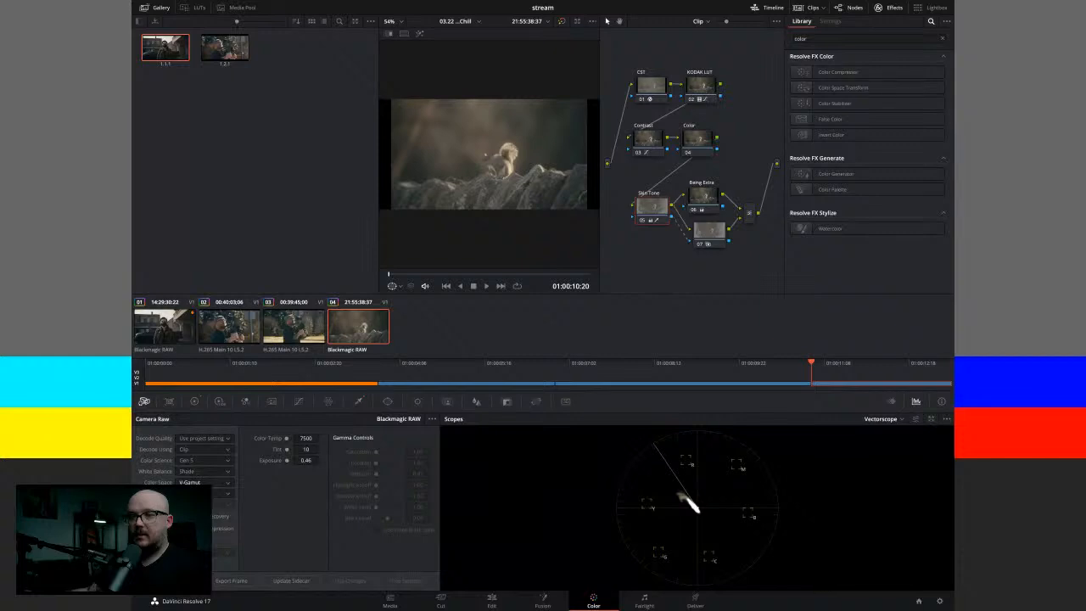
key(ctrl+z)
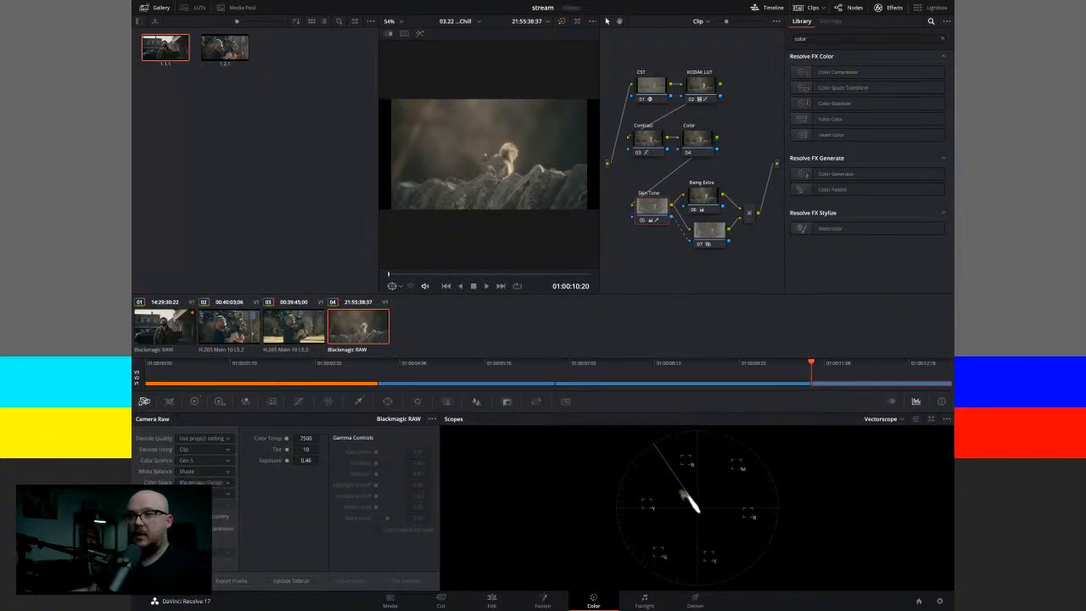
key(ctrl+z)
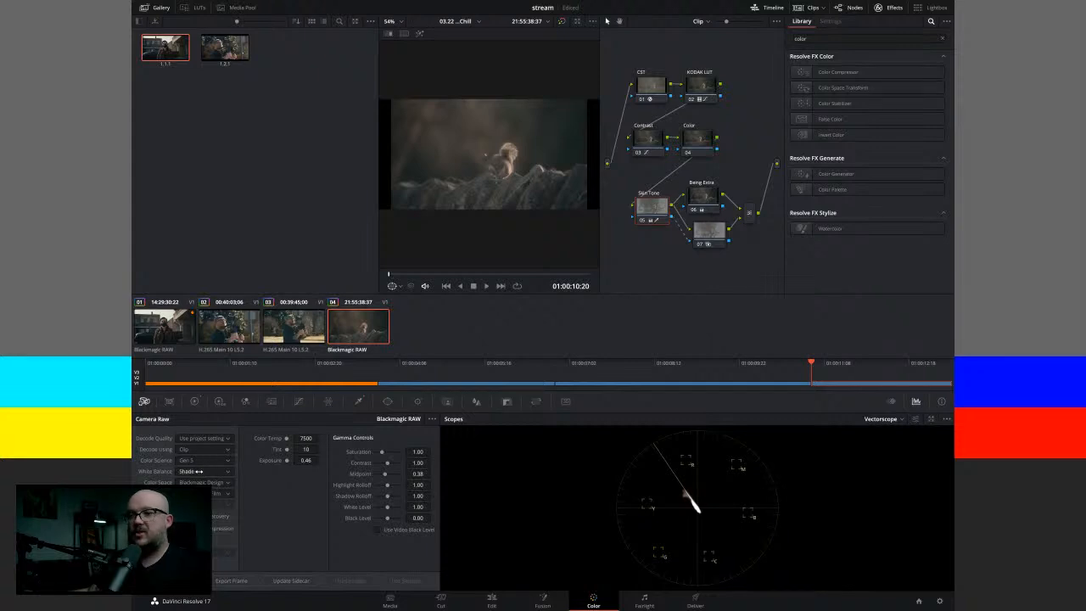
Try the As shot and Cloudy white balances on the squirrel clip, and return it to Shade.
key(ctrl+z)
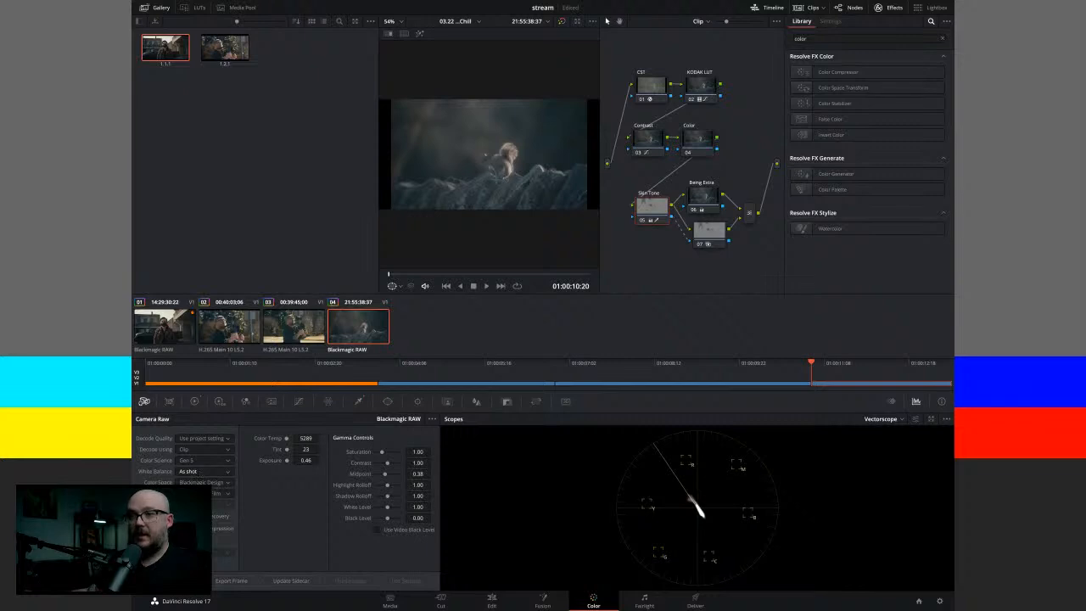
key(ctrl+shift+z)
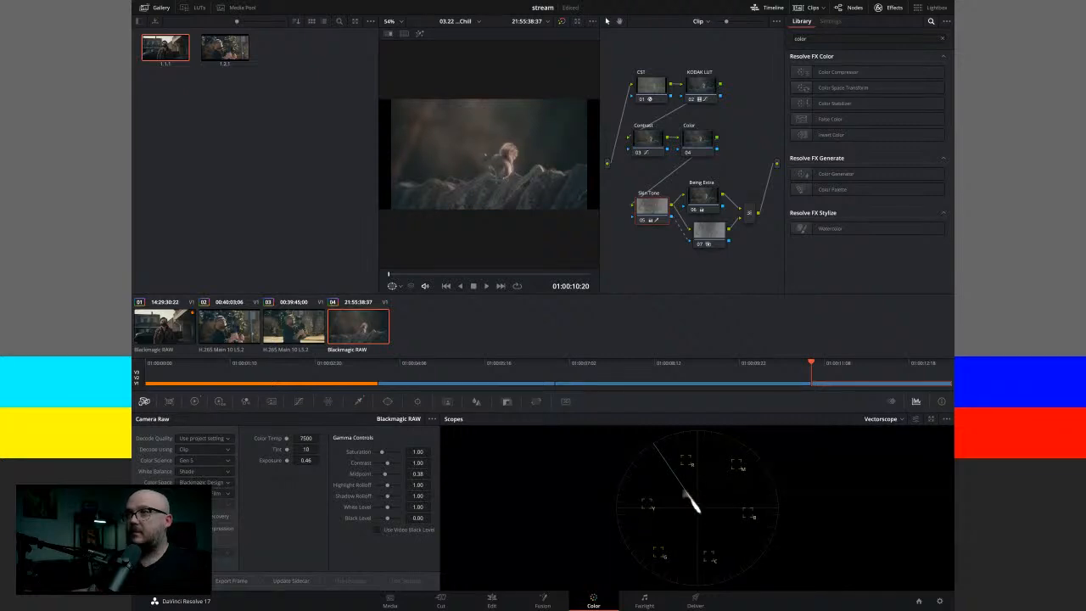
key(ctrl+z)
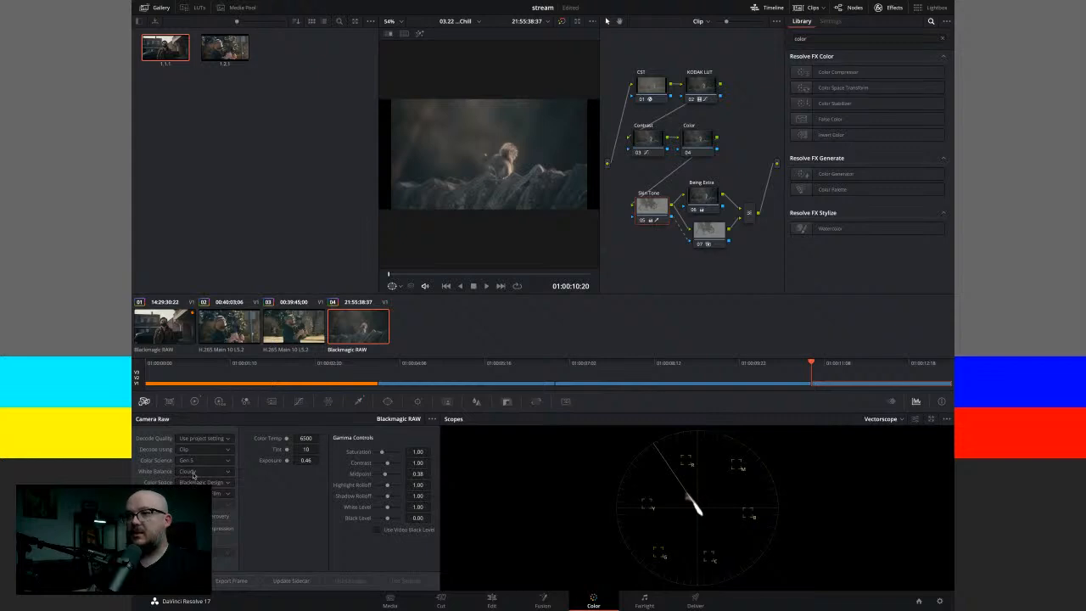
key(ctrl+shift+z)
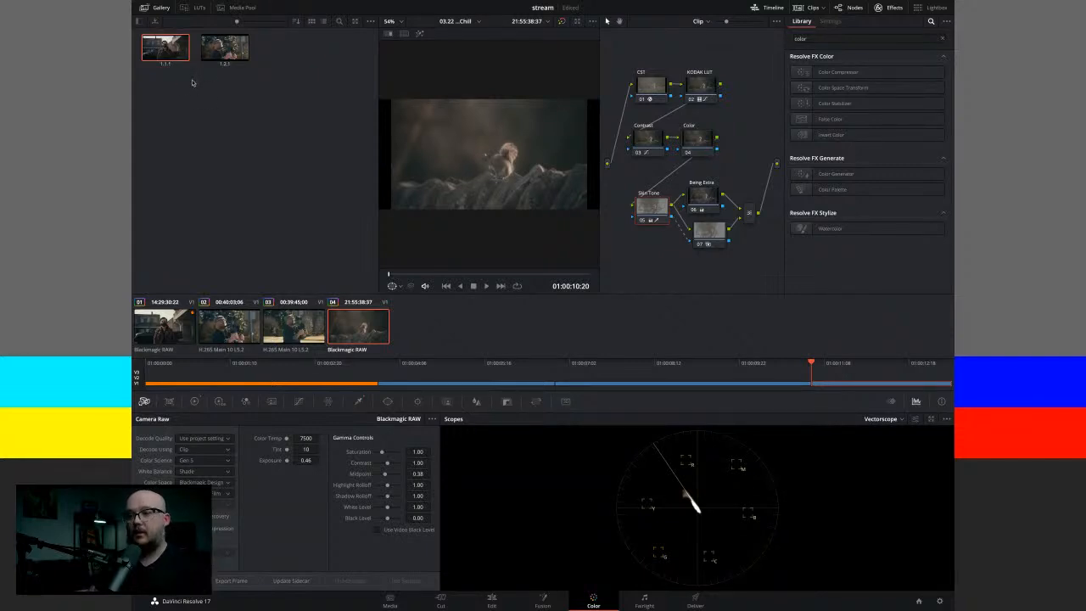
Compare the first clip with the squirrel clip and grab a gallery still of the squirrel clip.
click(180, 318)
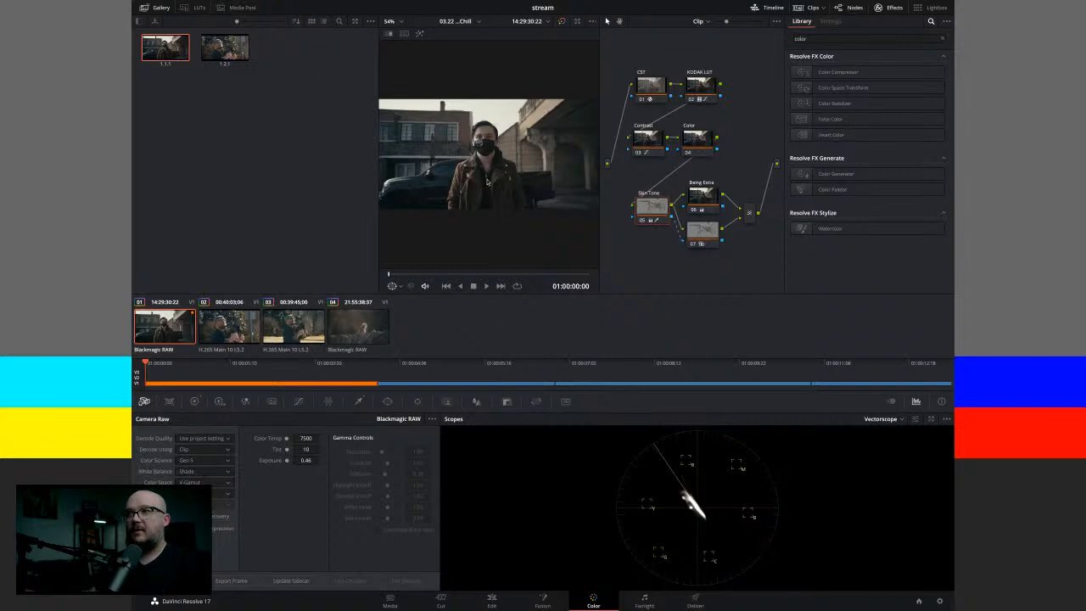
click(351, 317)
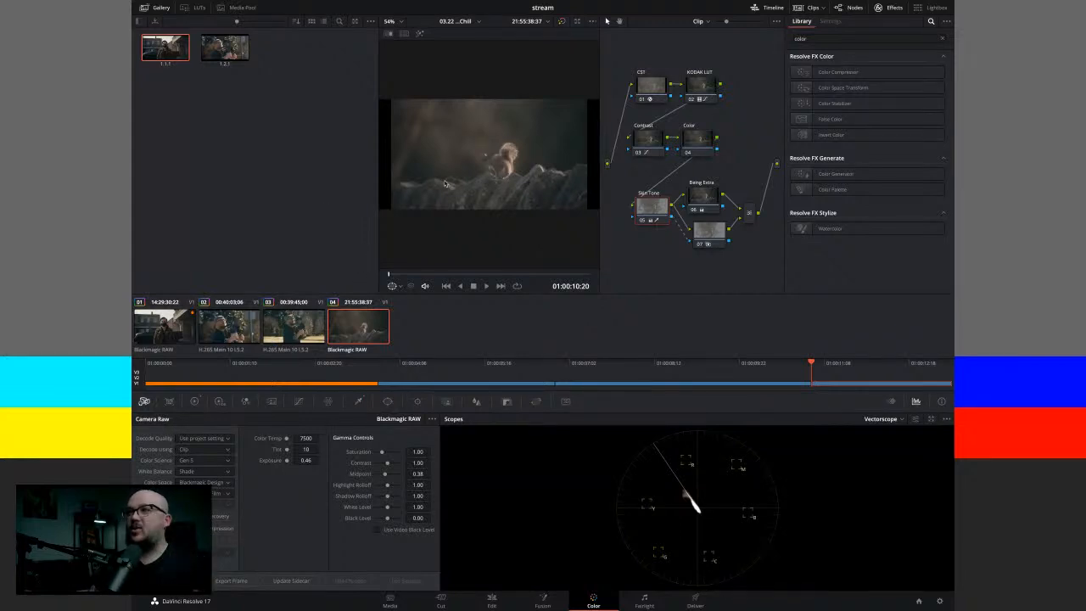
key(ctrl+alt+g)
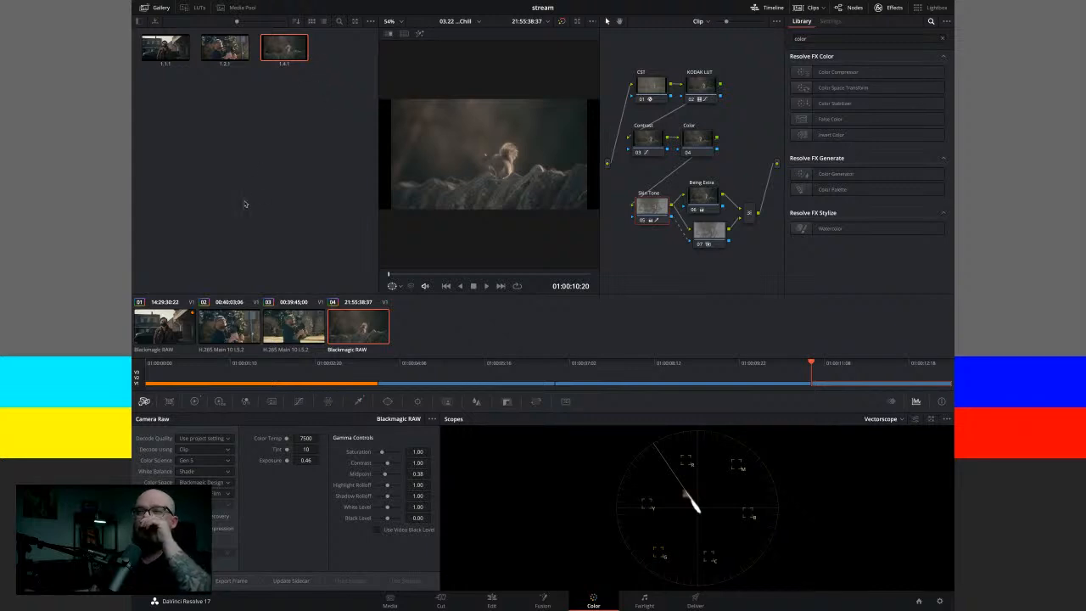
Set the squirrel clip's Camera Raw white balance to Cloudy and delete its still from the gallery.
click(200, 461)
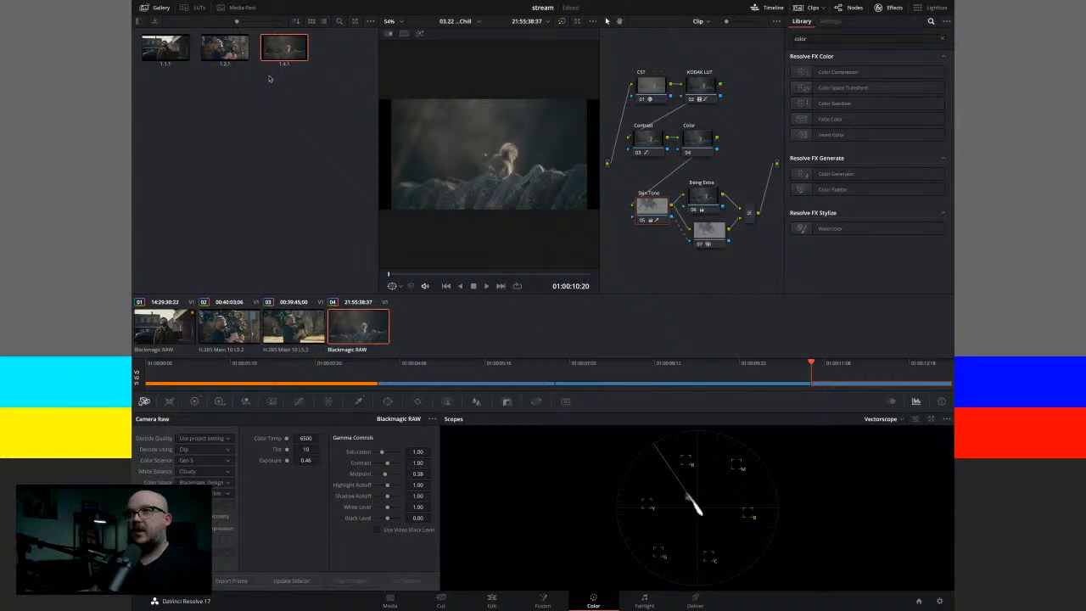
key(Delete)
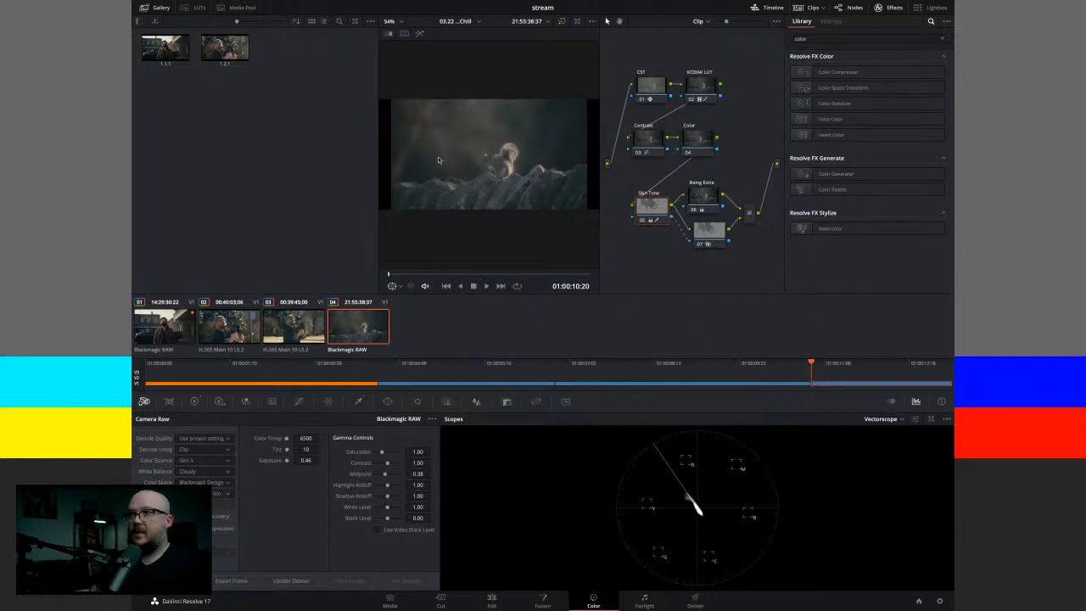
Grab a gallery still of the squirrel clip's grade and open the settings of its CST node.
key(ctrl+alt+g)
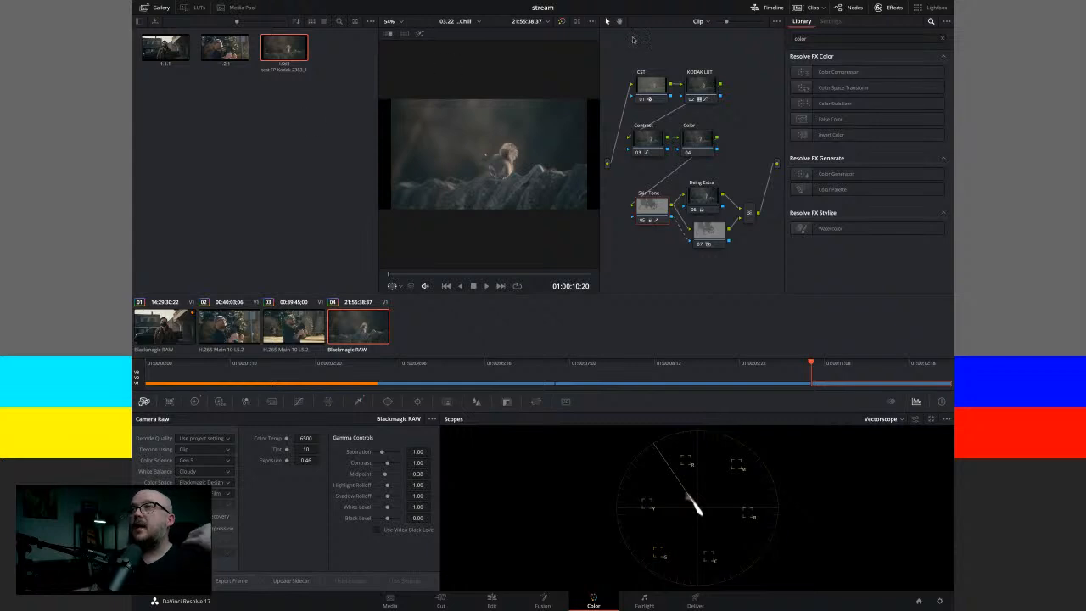
drag(645, 56, 745, 249)
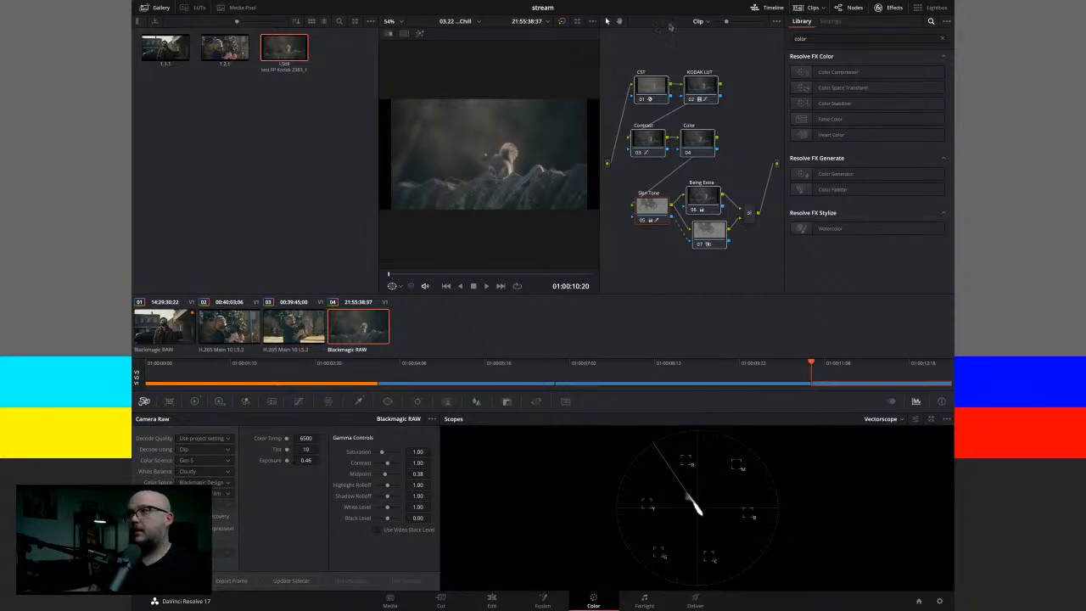
click(653, 90)
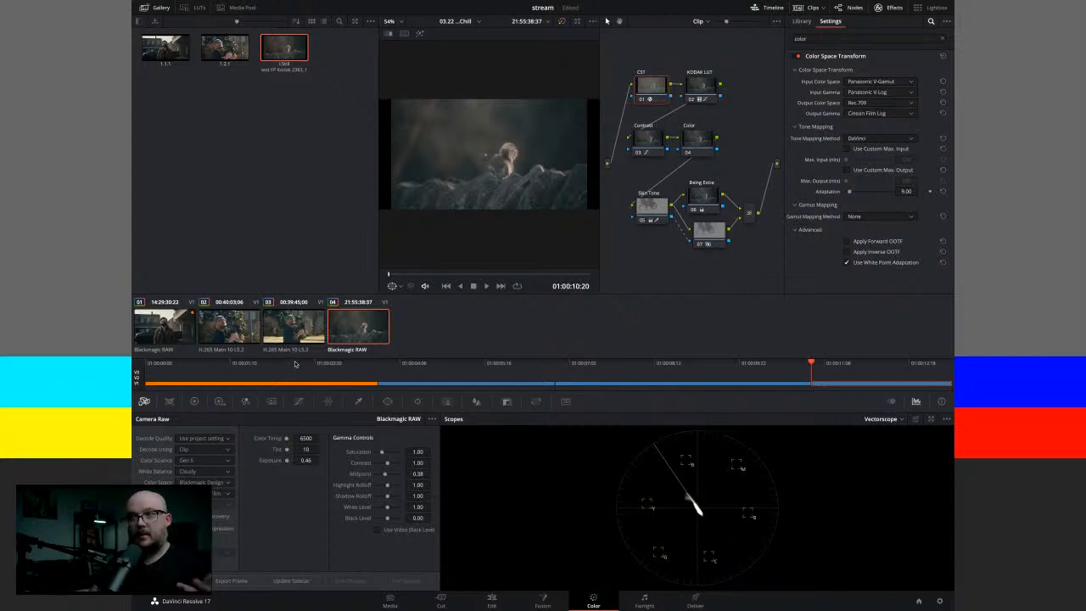
Review the other gallery stills and the first two clips' node trees, and return to the squirrel clip.
click(223, 51)
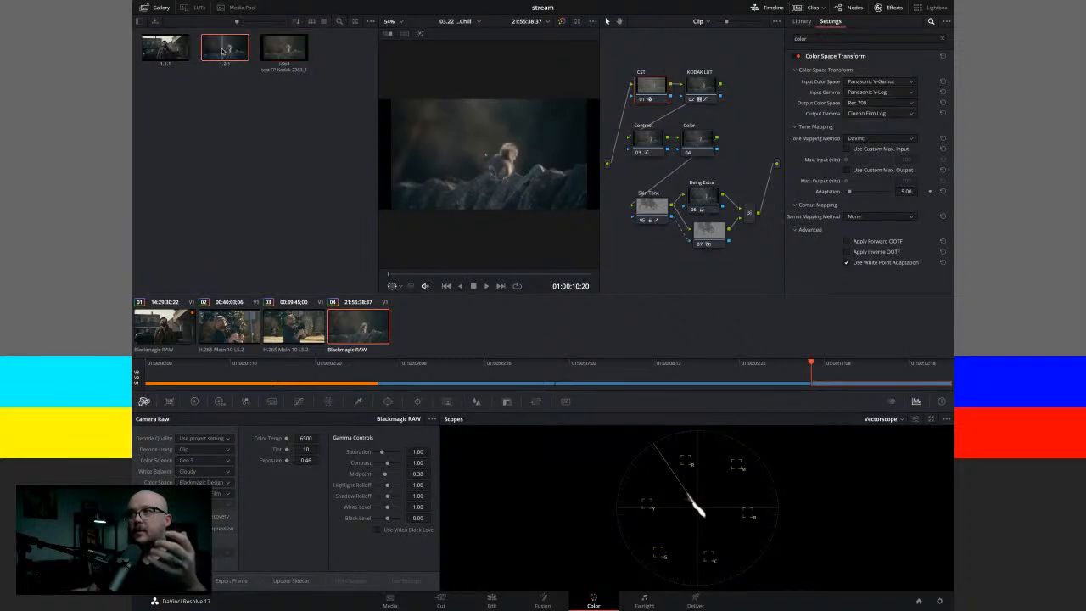
click(238, 328)
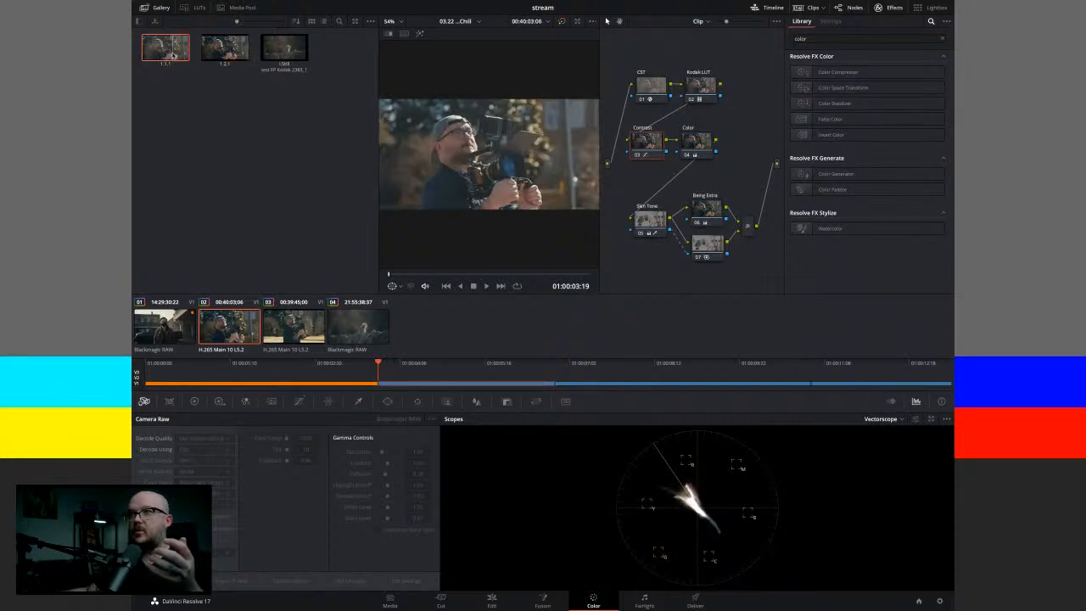
click(174, 333)
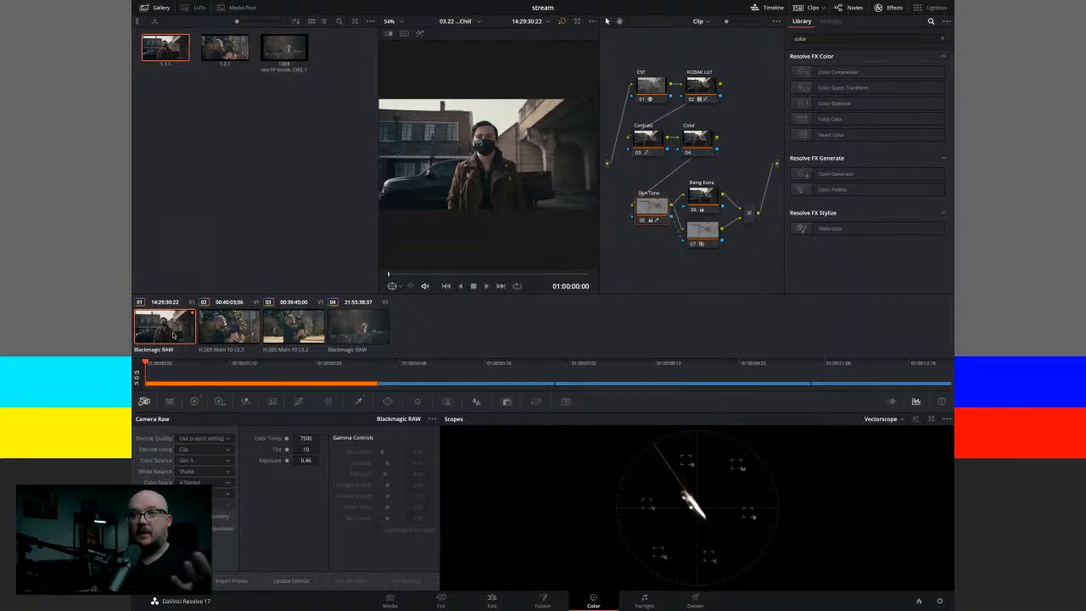
click(234, 336)
click(358, 331)
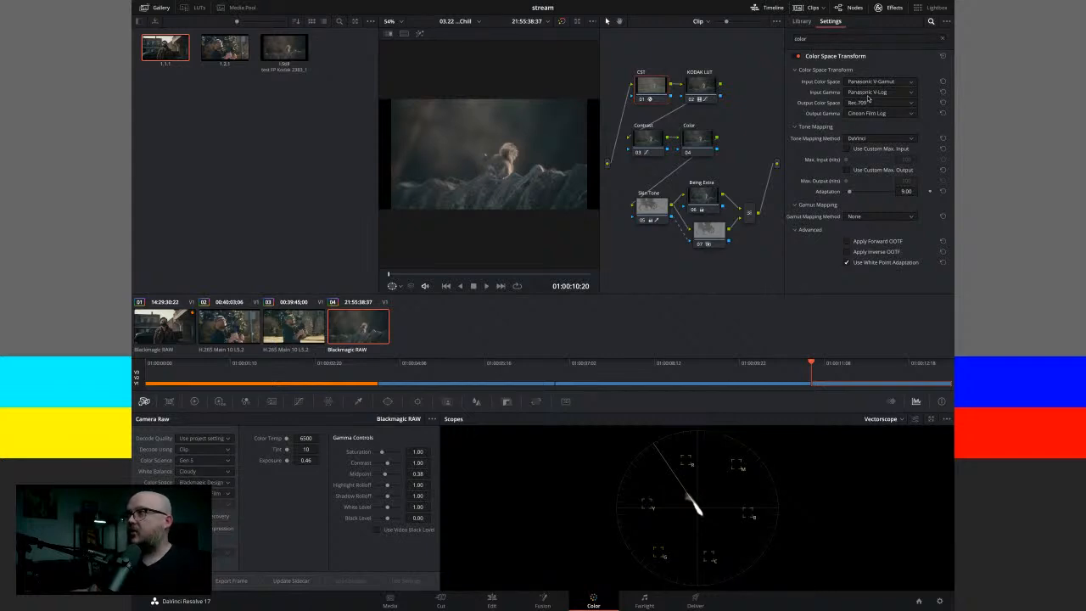
Set the squirrel clip's Color Space Transform input color space to Blackmagic Design Gen 4/5 and its input gamma to Blackmagic Design Film Gen 5.
click(868, 99)
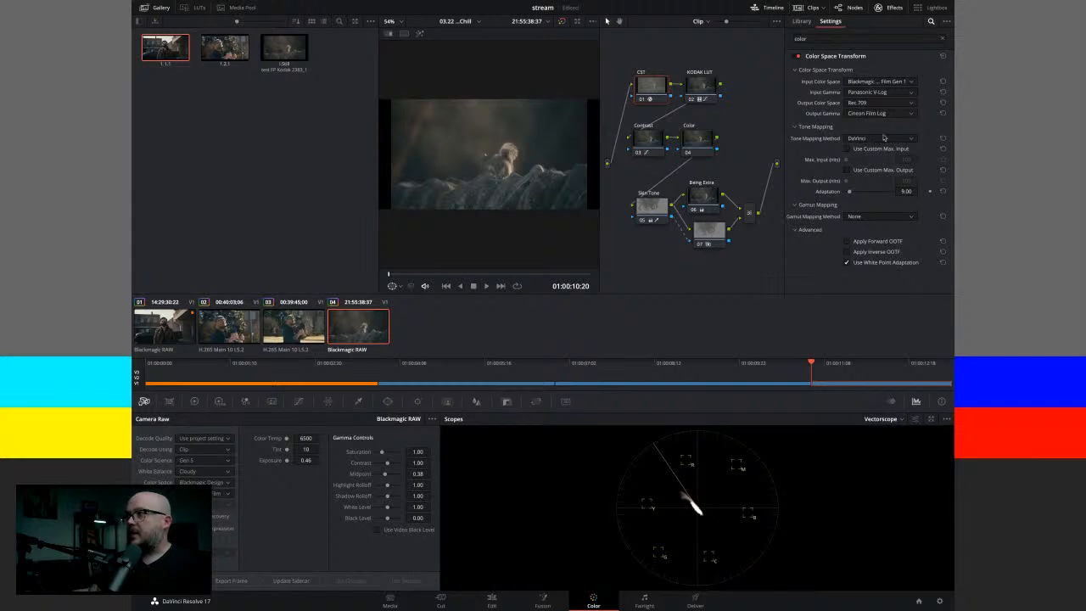
click(884, 133)
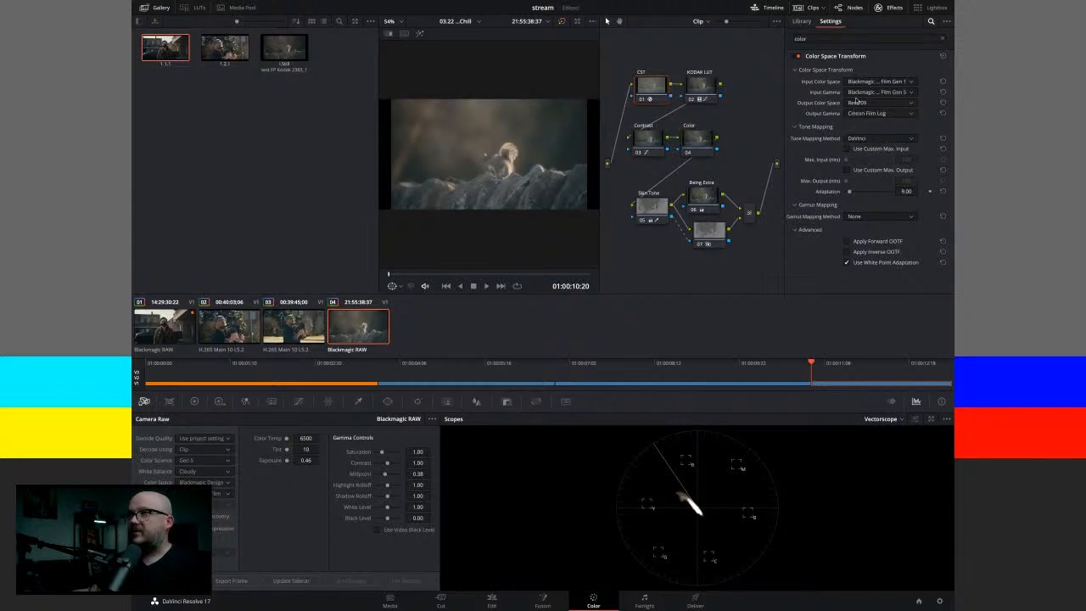
click(877, 166)
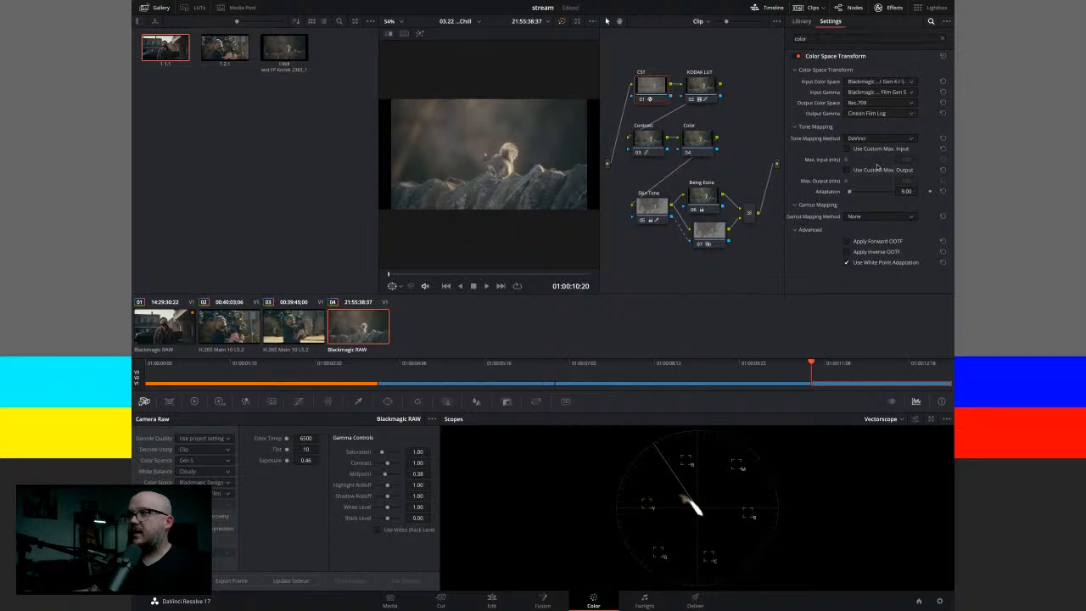
Try Use timeline for the CST input color space and gamma, and return them to Blackmagic Gen 4/5 and Film Gen 5.
click(885, 83)
click(885, 93)
click(884, 93)
click(878, 102)
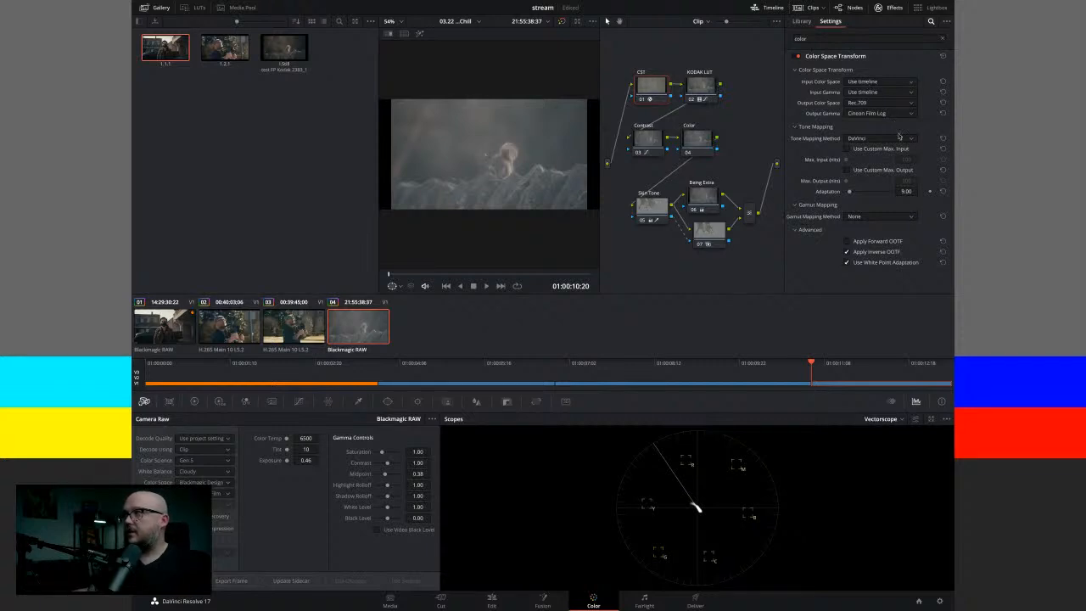
click(917, 171)
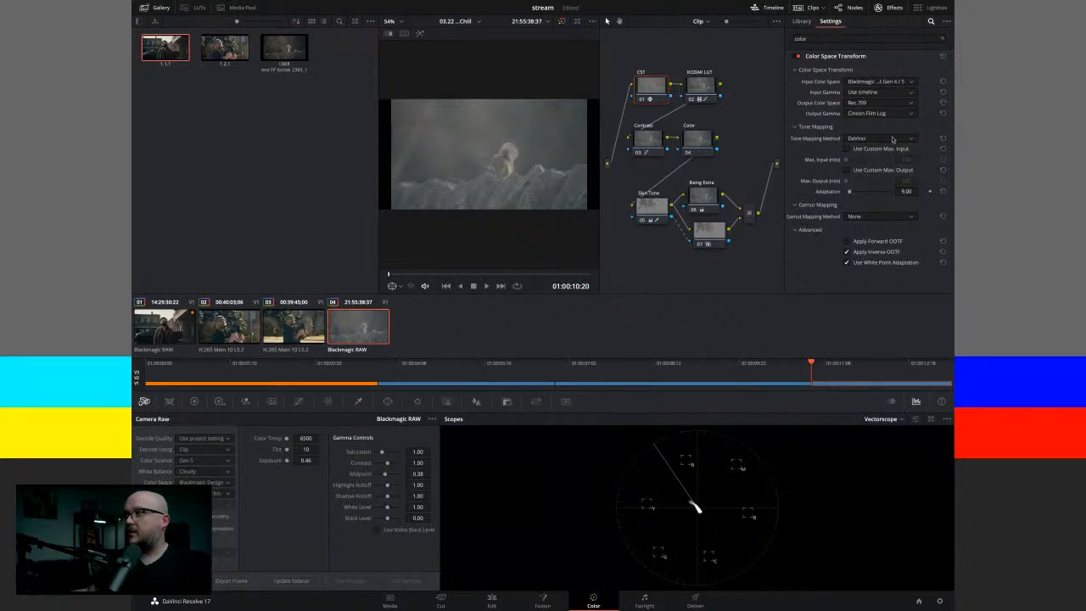
click(892, 143)
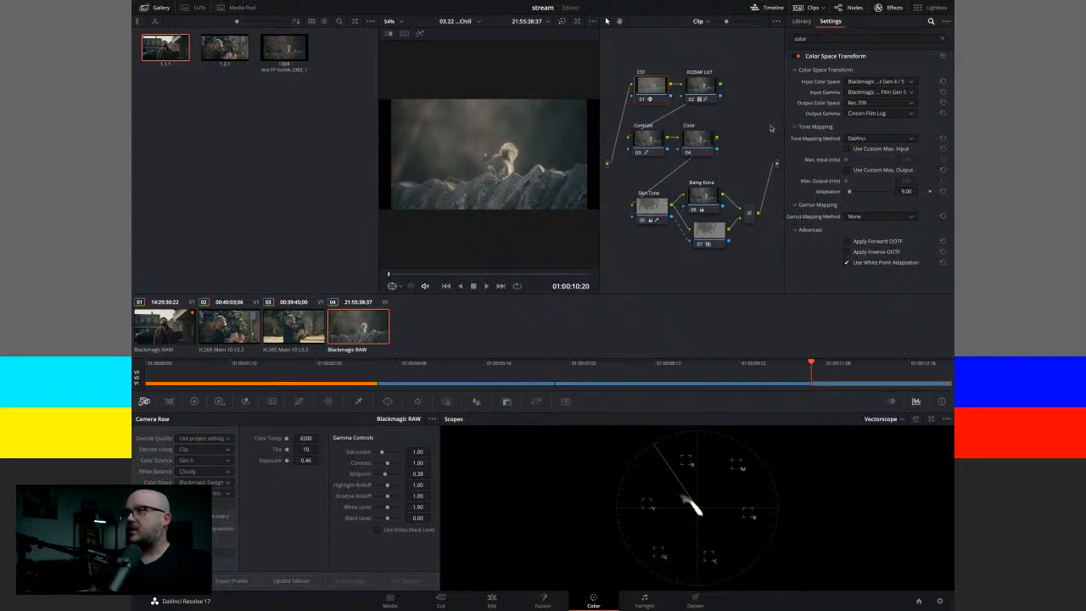
Choose the Rec709 Kodak 2383 D55 look from the Film Looks LUTs for the KODAK LUT node.
click(699, 88)
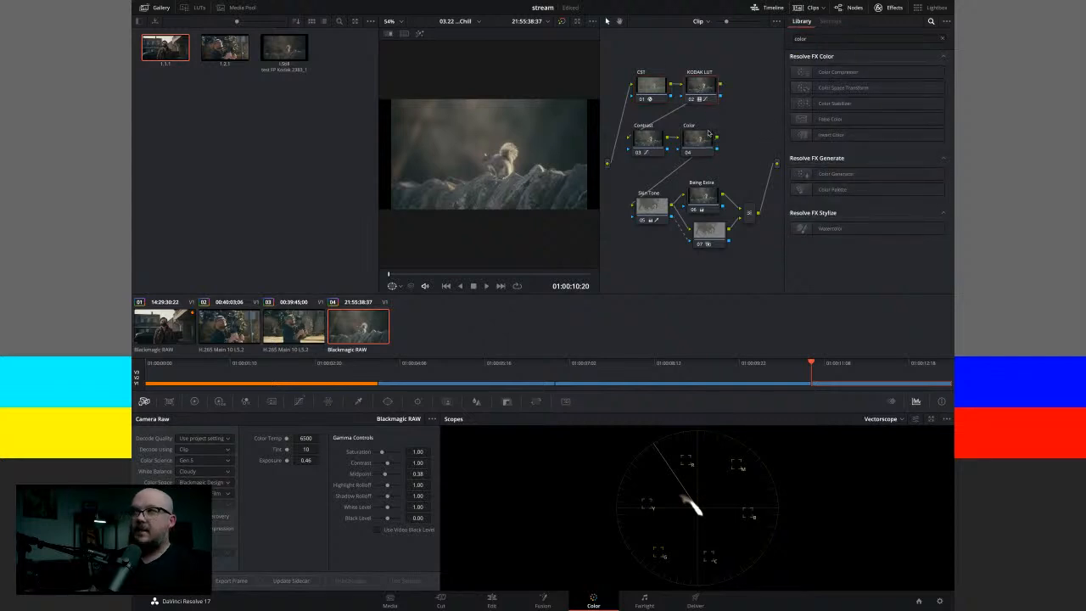
click(197, 8)
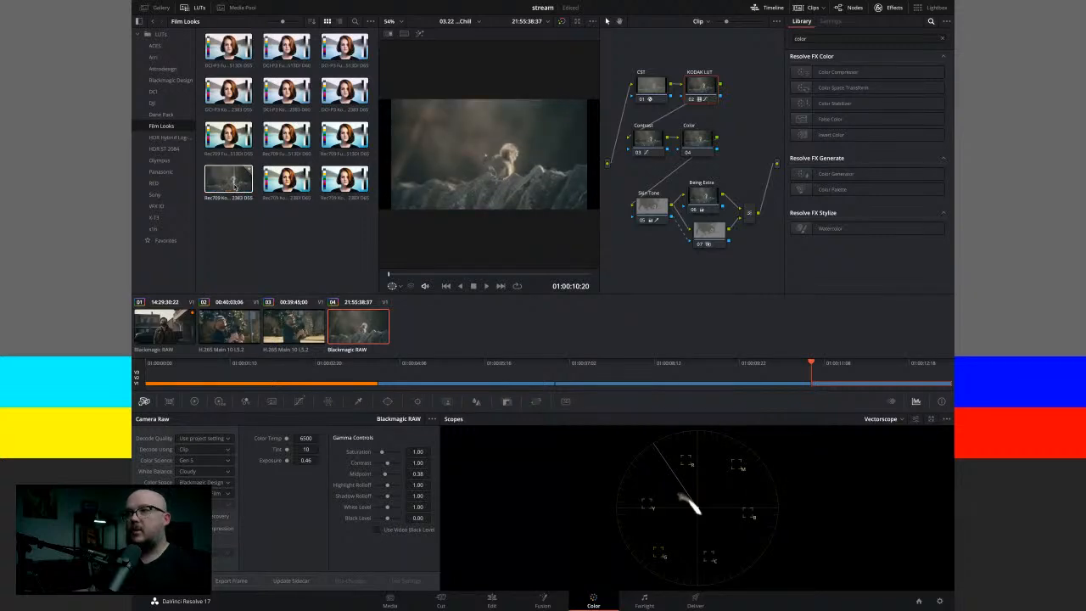
click(237, 190)
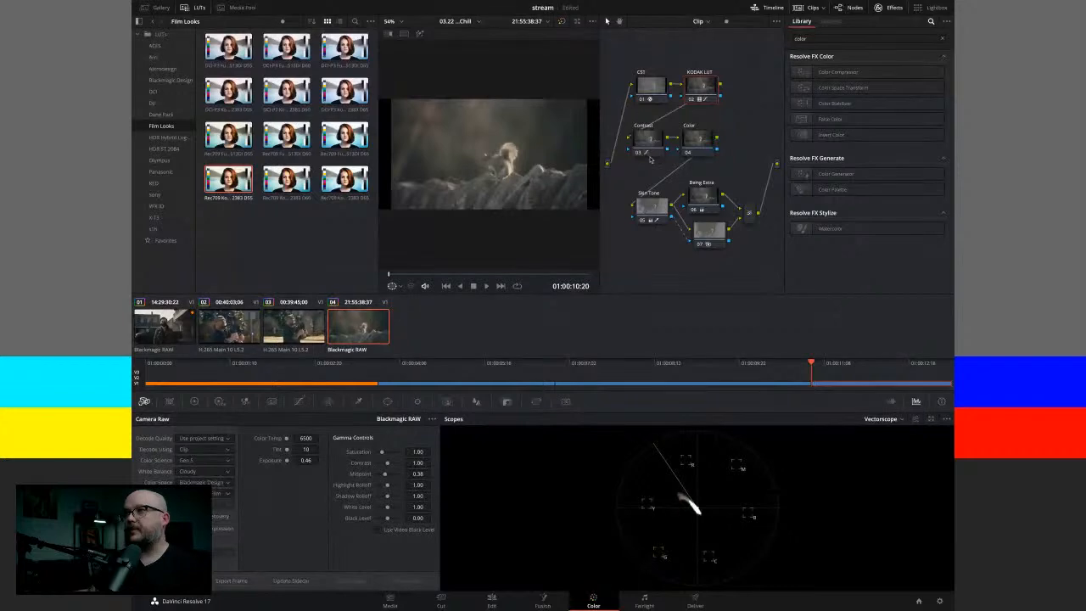
Select the Contrast node and switch the scope from Vectorscope to Parade.
click(650, 138)
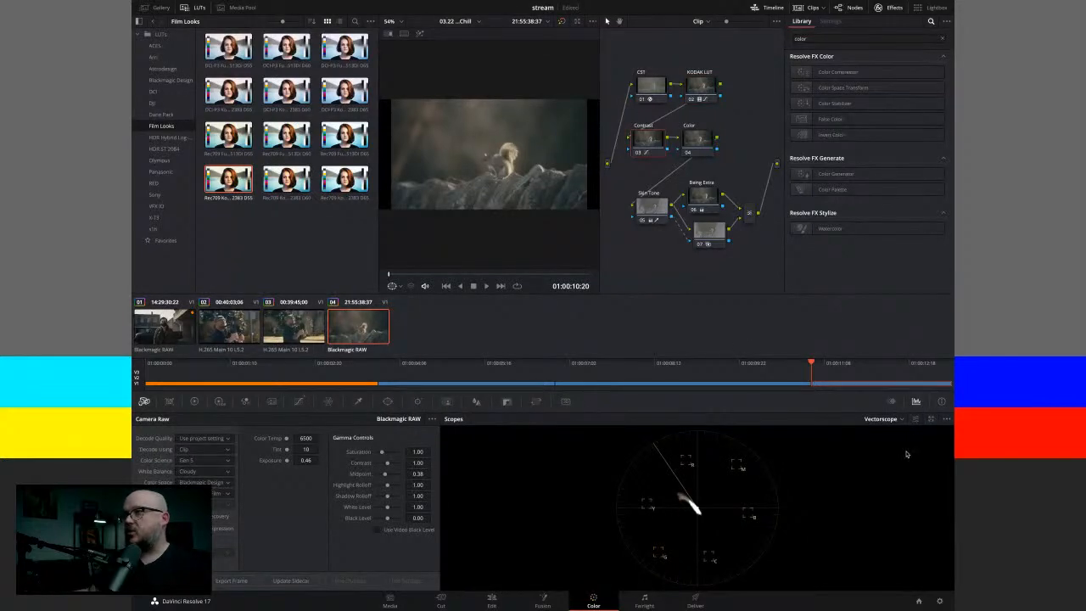
click(887, 420)
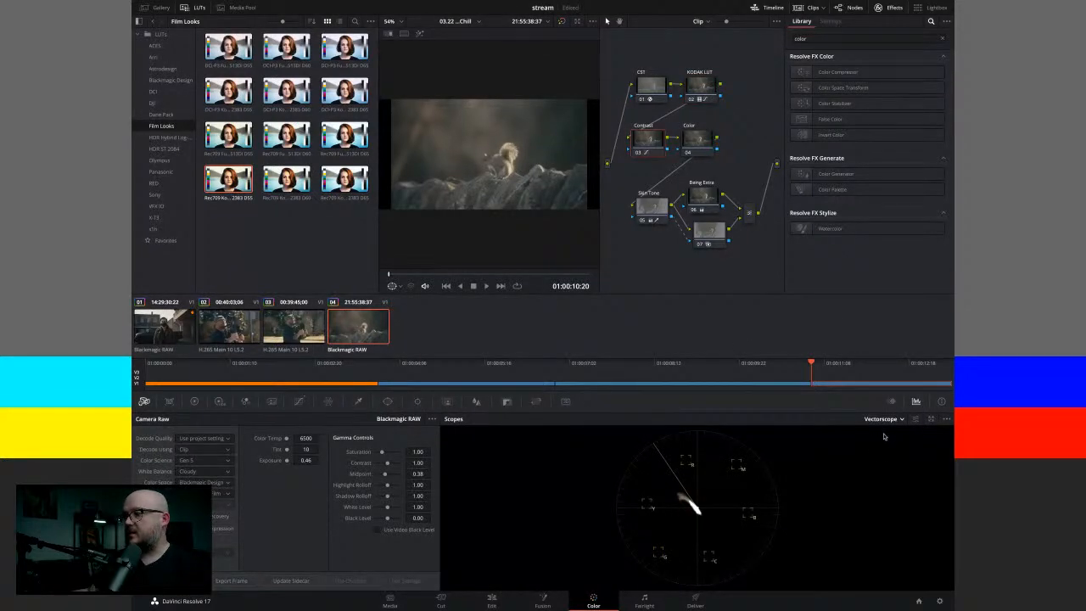
click(884, 435)
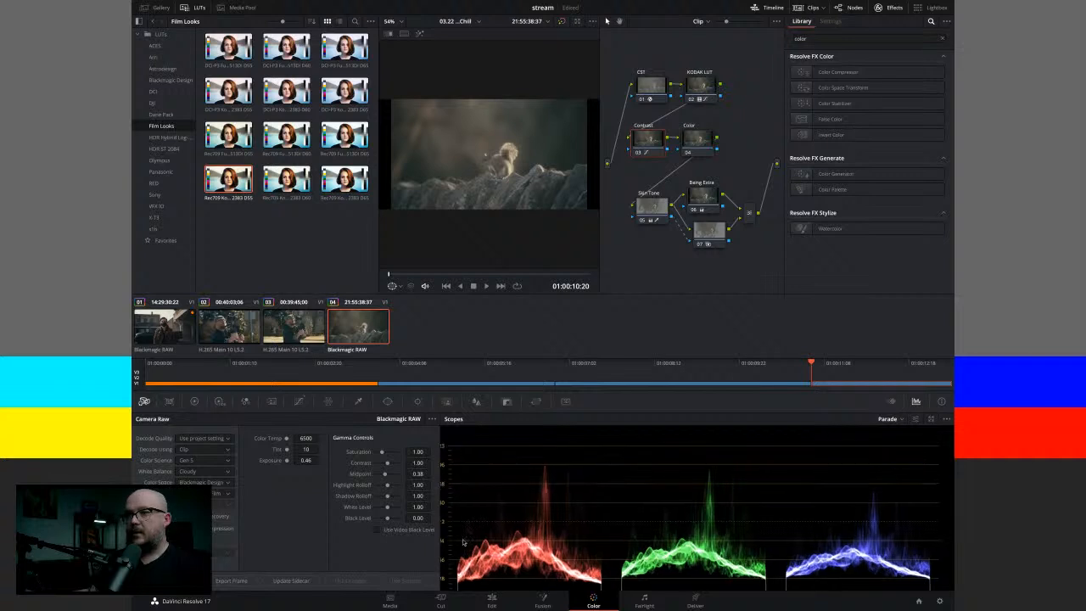
Set the squirrel clip's Retime and Scaling option for Scaling to Fill on the Edit page, and return to the Color page.
click(494, 602)
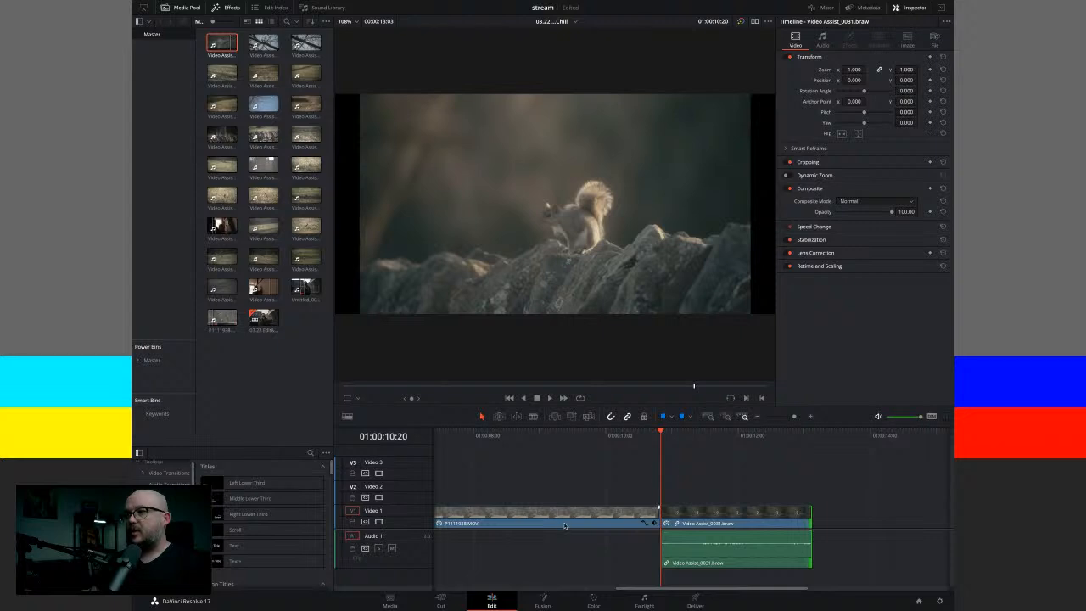
click(713, 511)
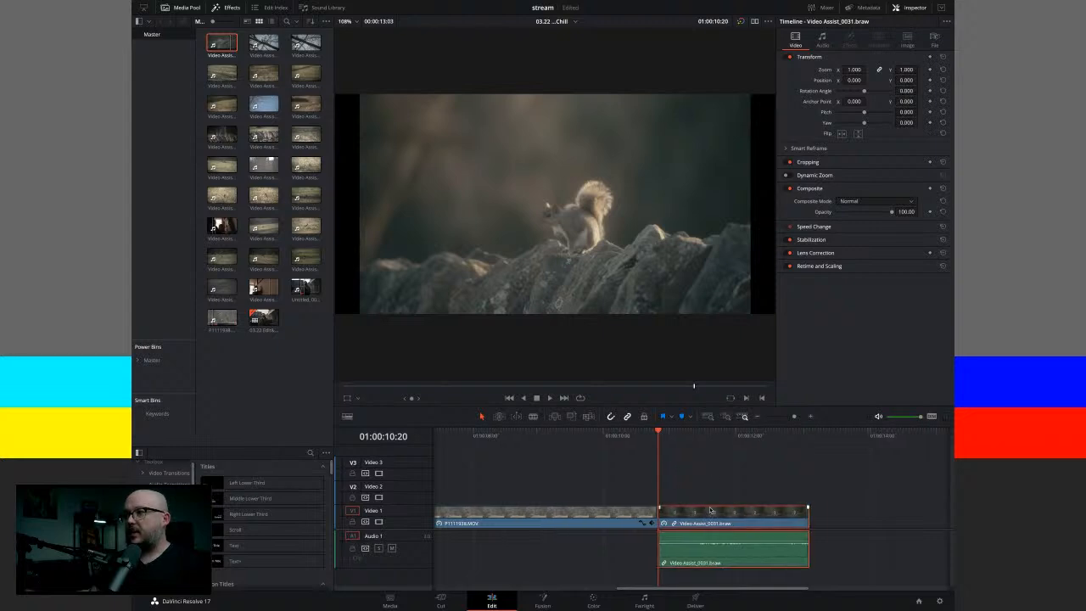
click(845, 268)
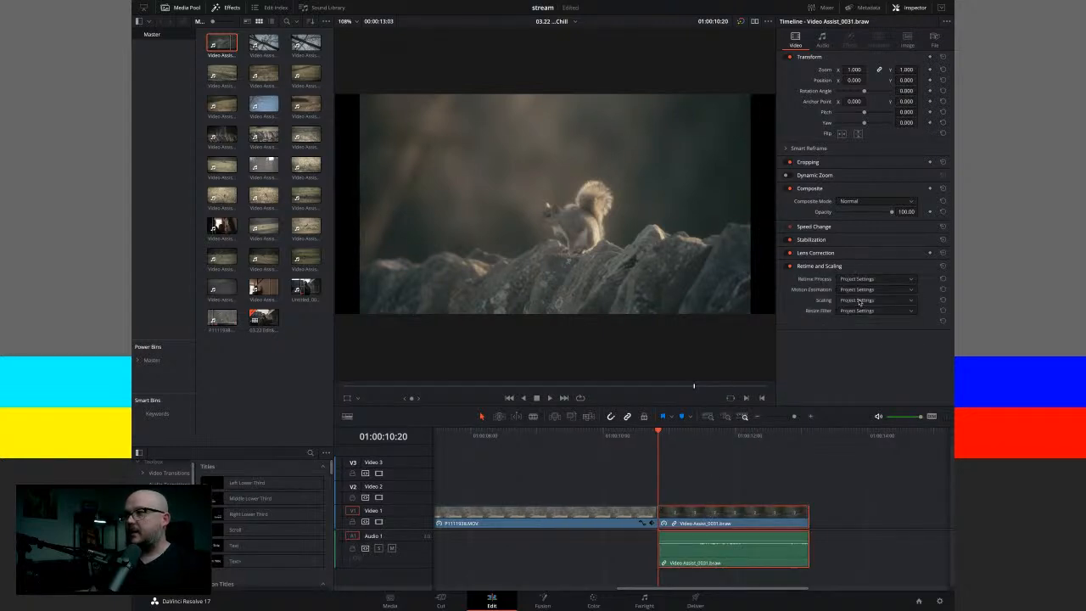
click(853, 334)
scroll(642, 274, down, 5)
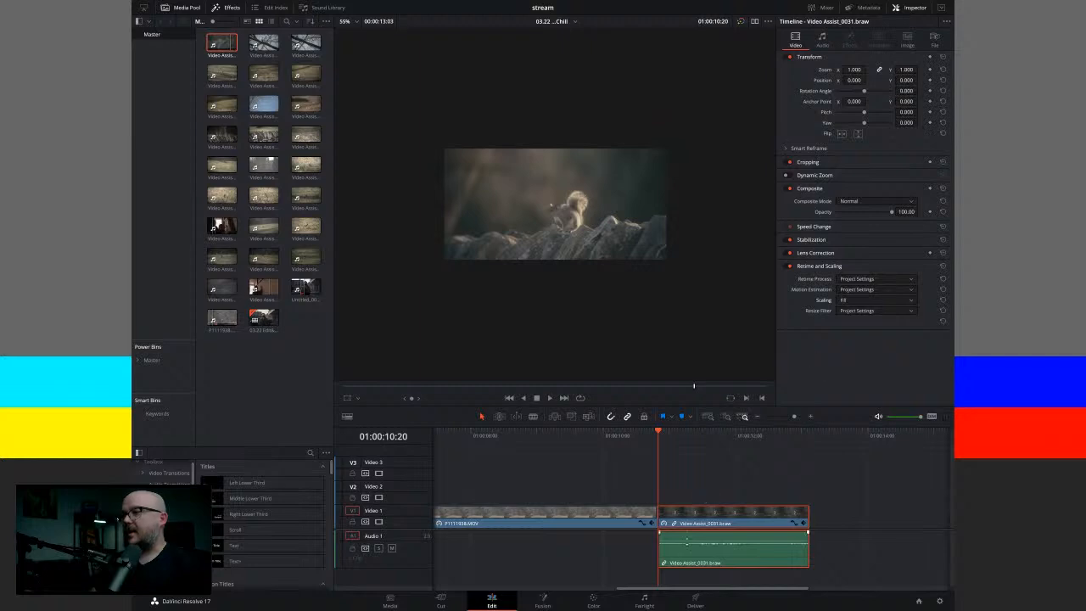
click(603, 602)
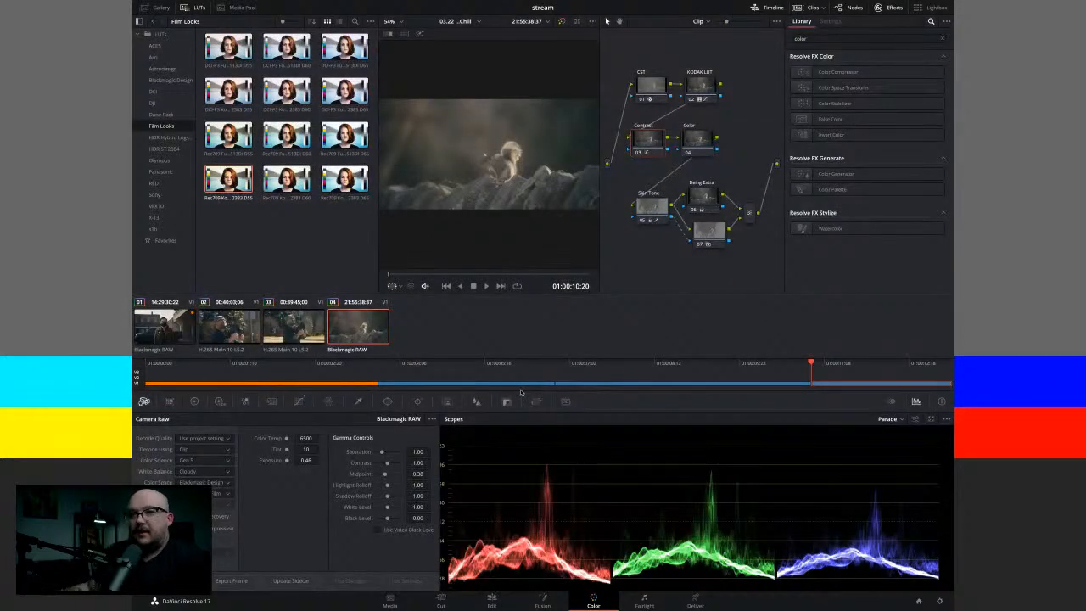
Darken the squirrel clip's shadows with the custom curve on the Contrast node.
scroll(630, 464, down, 1)
scroll(630, 464, down, 1)
click(298, 402)
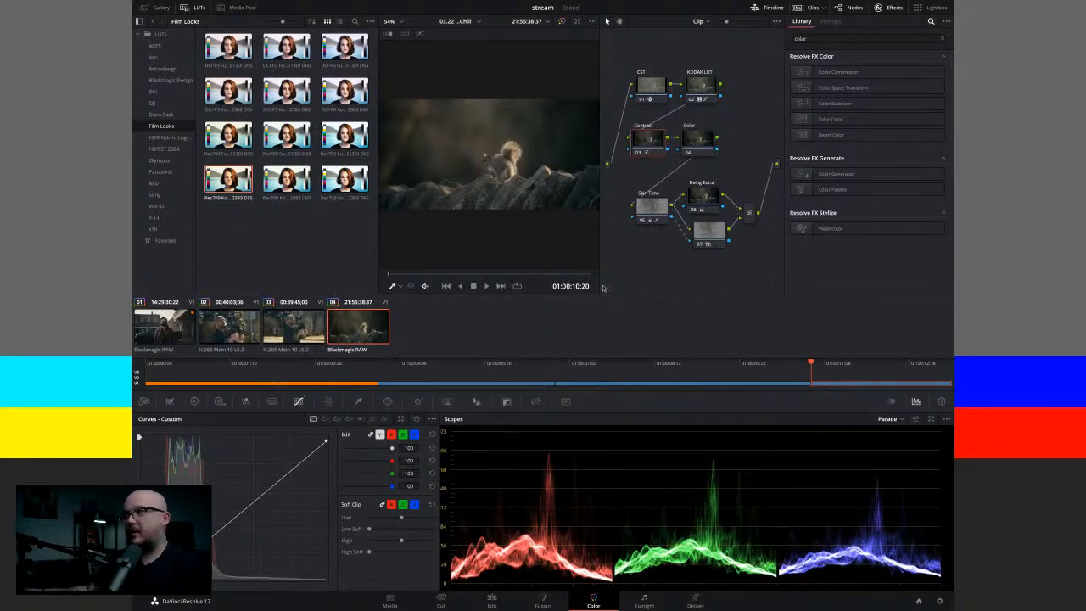
Select the Color node and inspect the squirrel image in the viewer at larger and smaller magnifications.
click(697, 137)
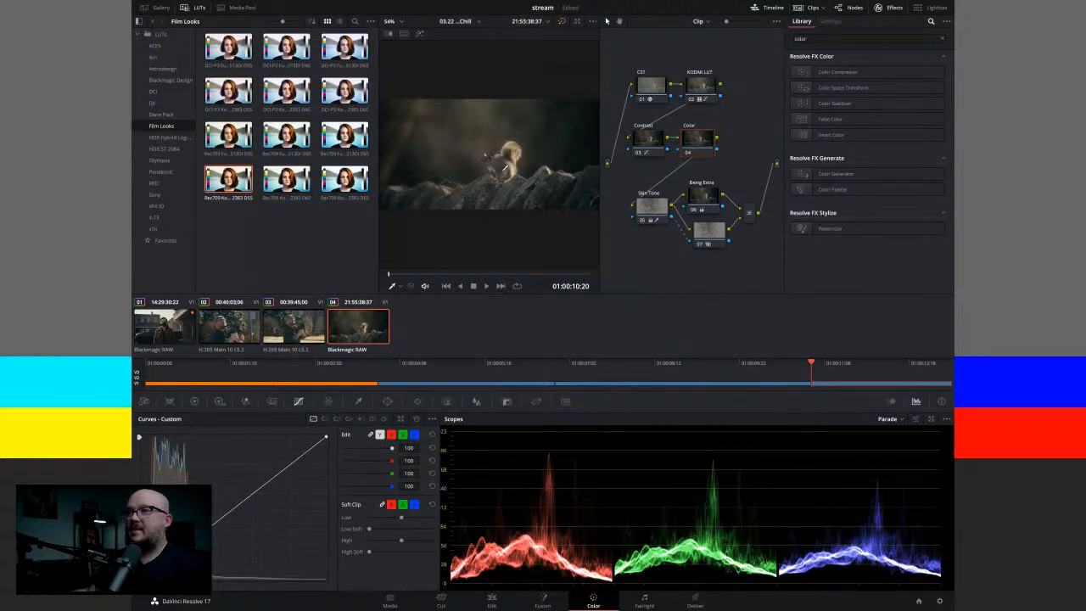
scroll(503, 189, up, 5)
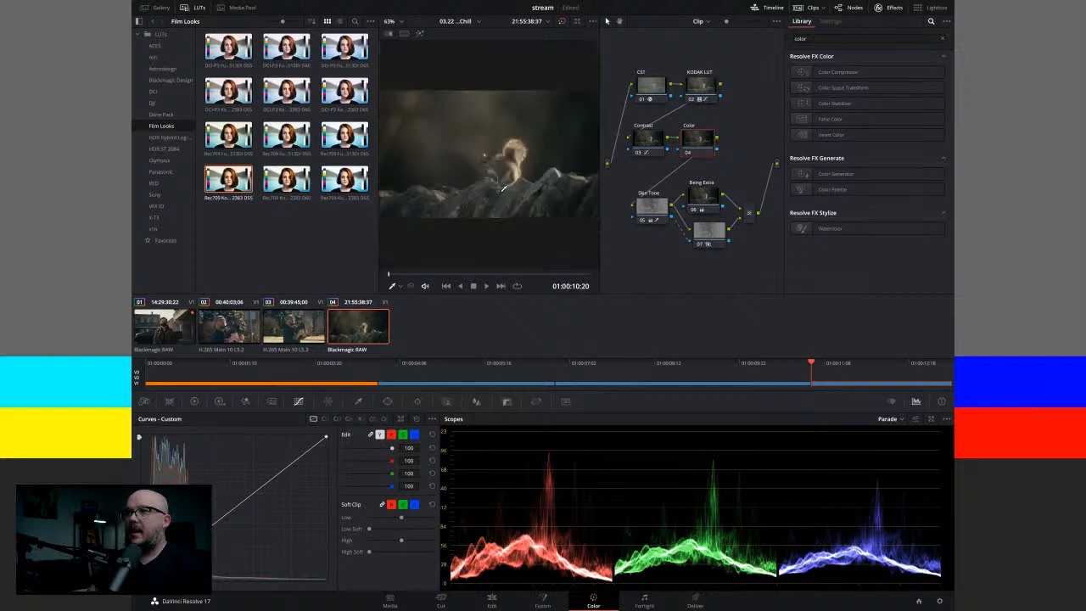
scroll(503, 189, down, 6)
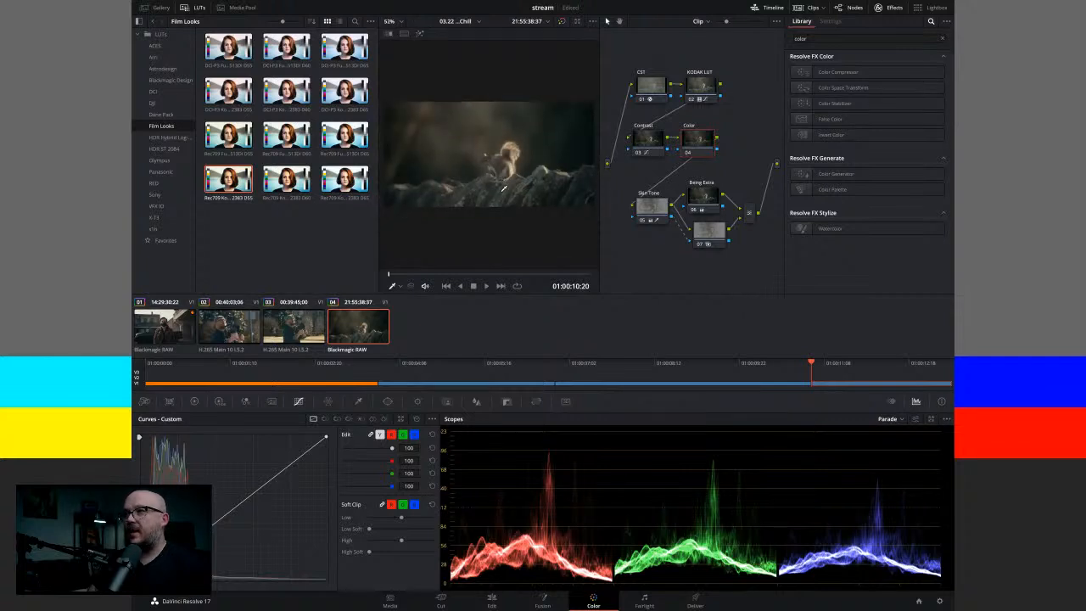
scroll(503, 188, up, 2)
scroll(503, 188, down, 4)
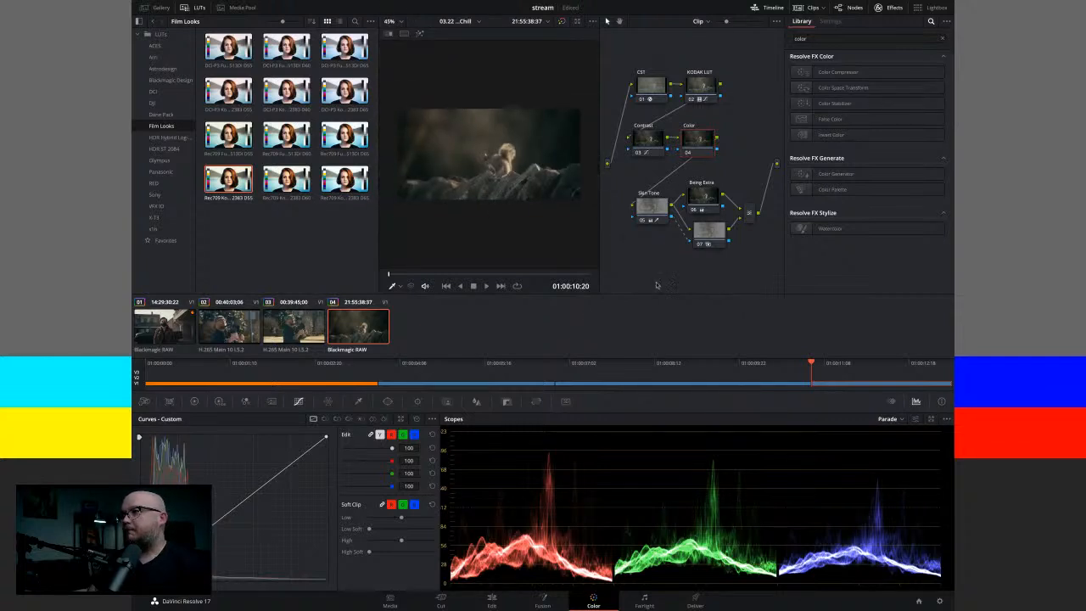
Compare the squirrel clip with the Skin Tone node off and on, and leave that node disabled.
click(639, 223)
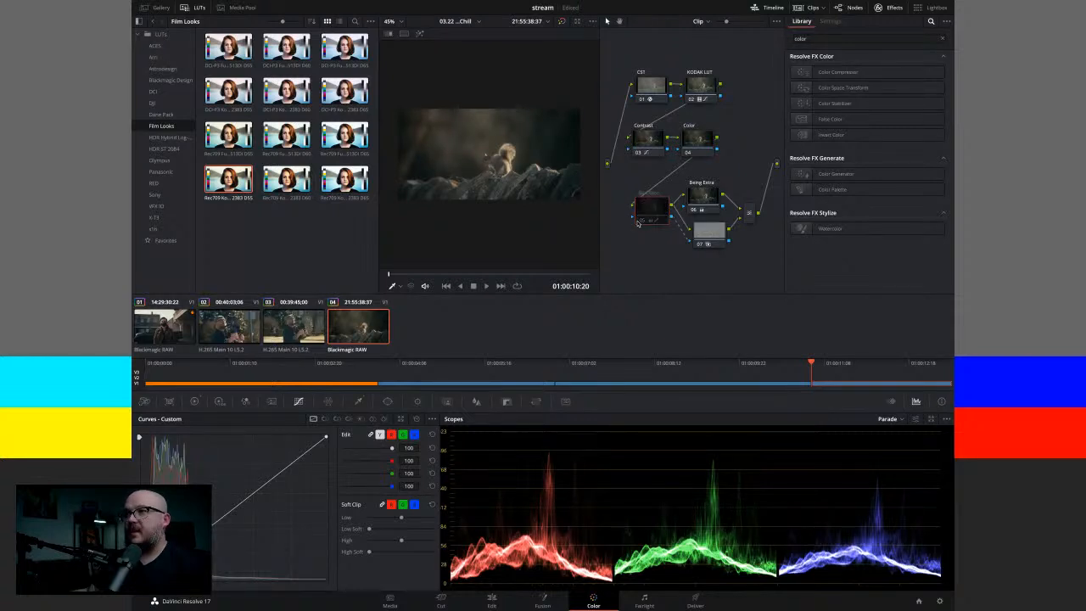
click(637, 223)
click(637, 223)
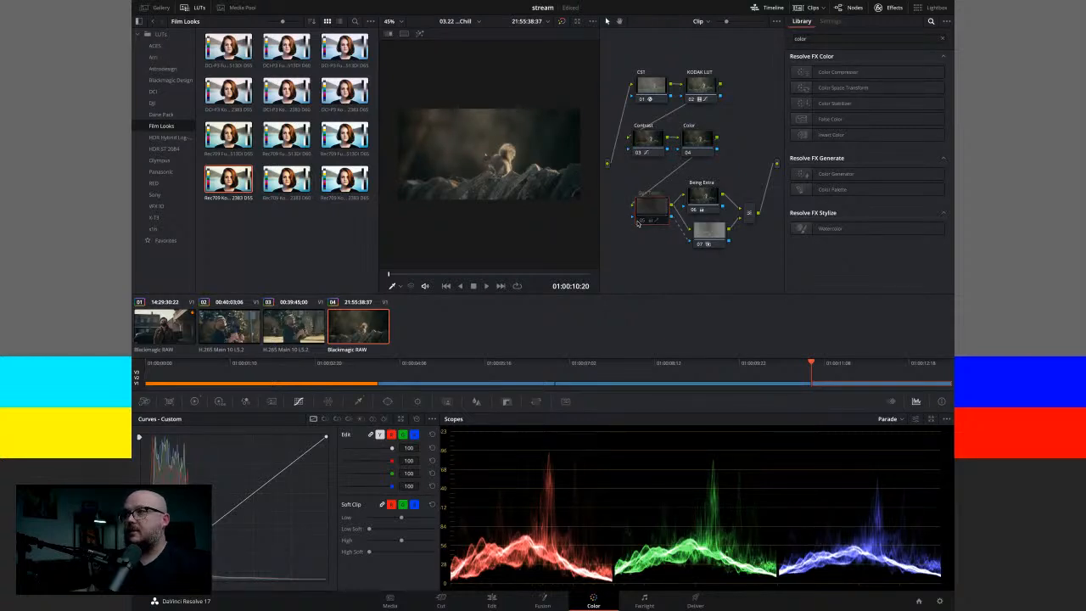
Toggle the Being Extra node off and on to compare its effect, and leave it enabled.
click(689, 212)
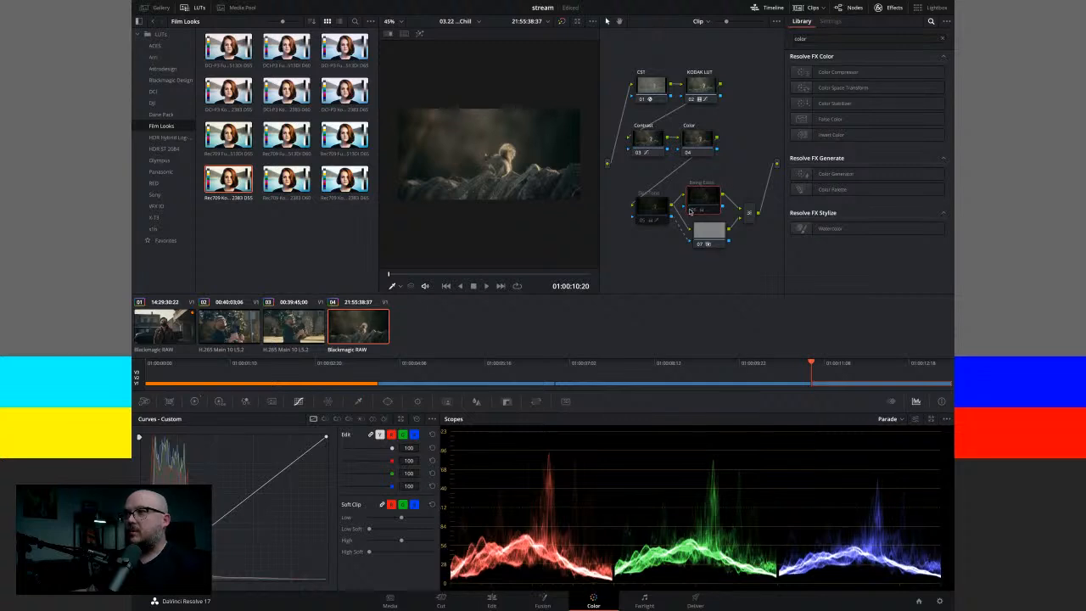
click(689, 212)
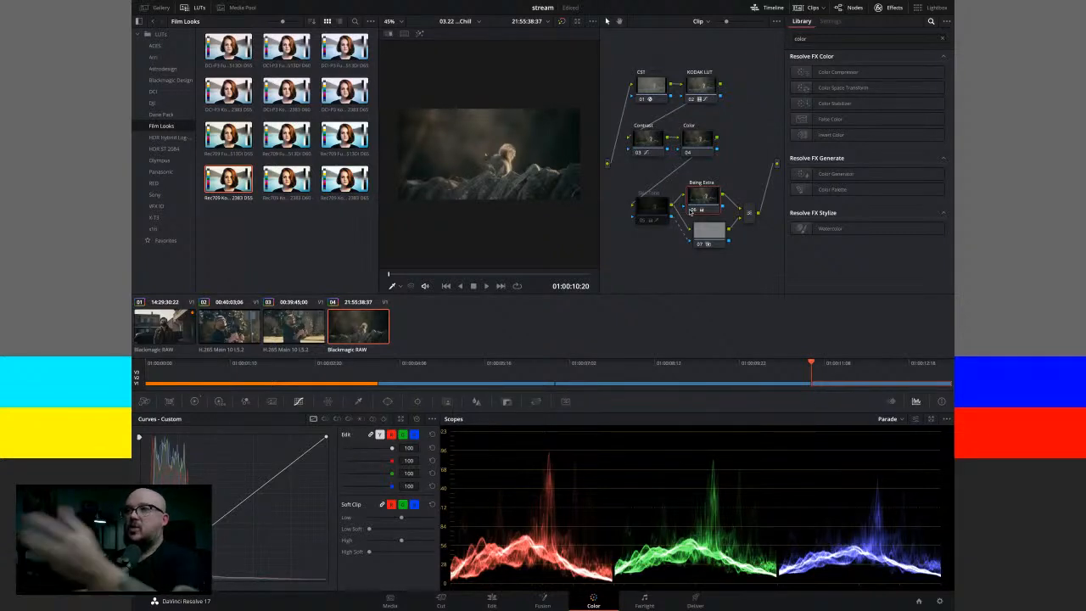
click(690, 212)
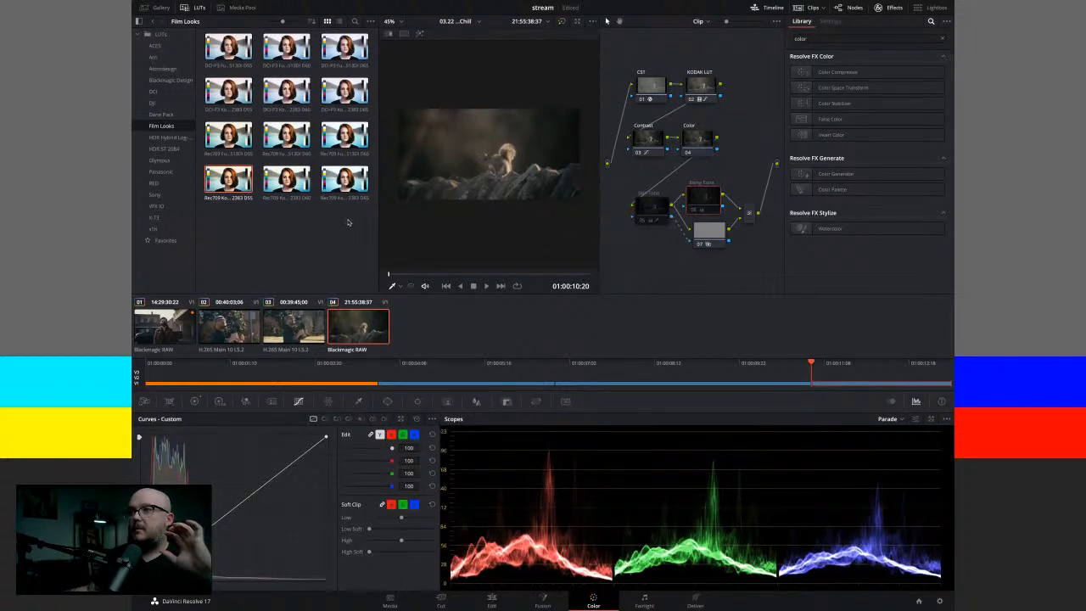
click(691, 211)
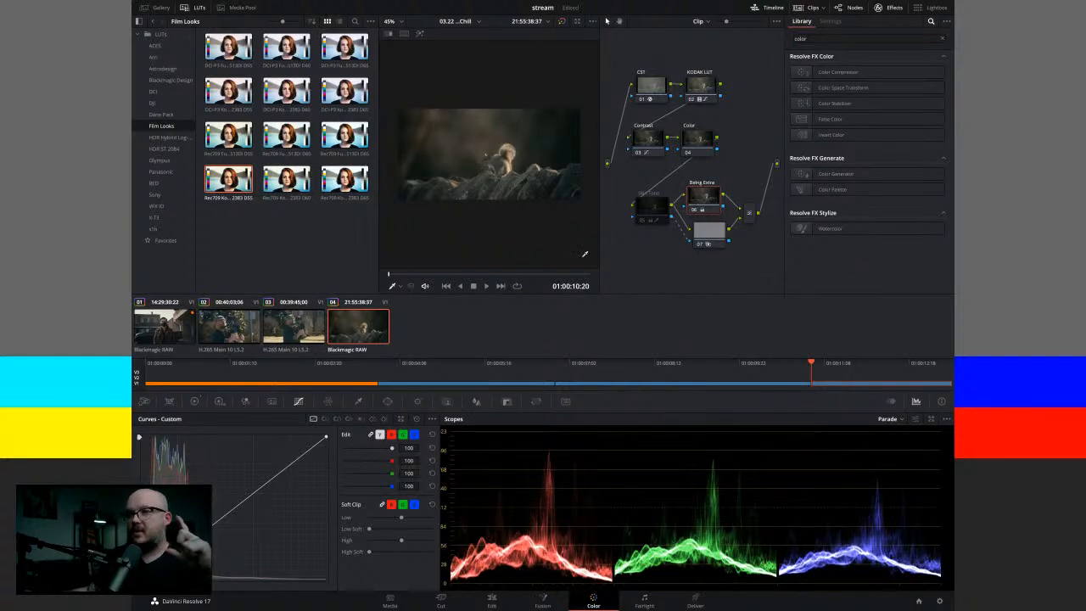
Show the primaries as color wheels and nudge the Being Extra node slightly to the right in the node graph.
click(195, 401)
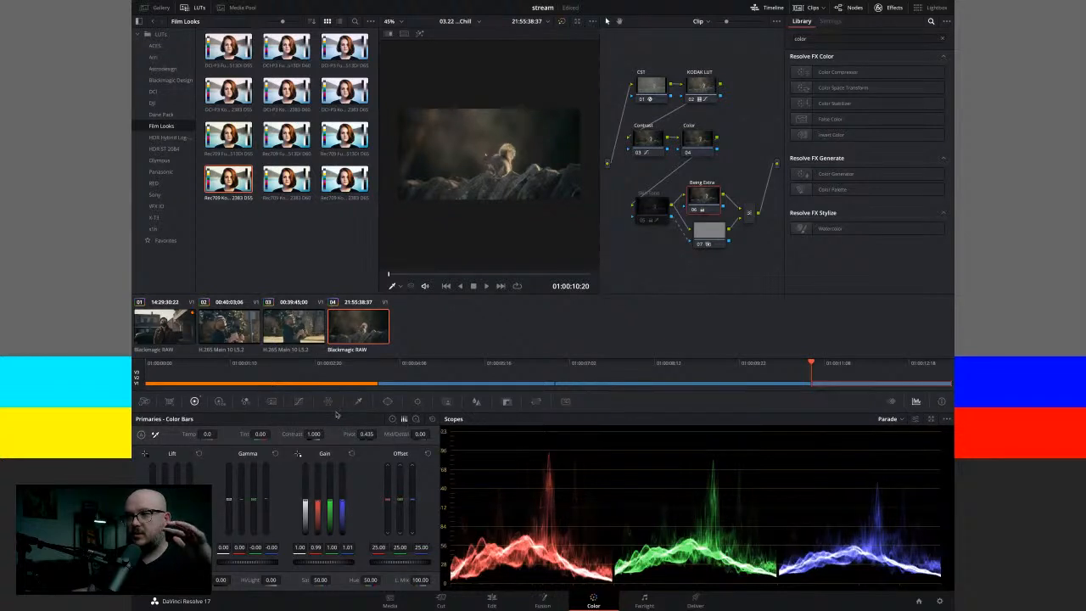
click(393, 418)
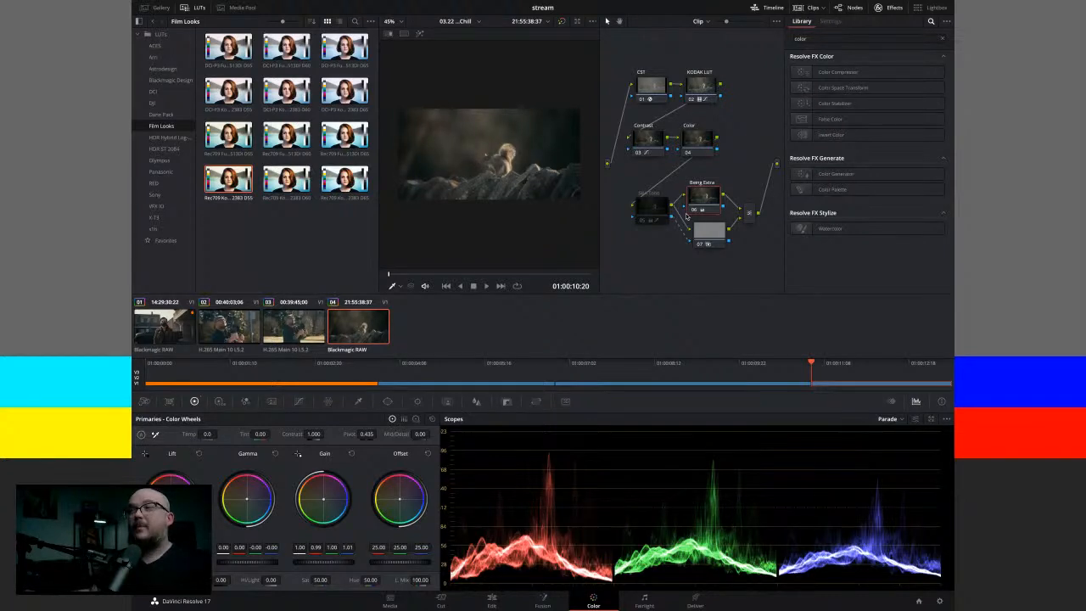
drag(695, 202, 700, 202)
scroll(462, 198, up, 5)
scroll(462, 198, down, 5)
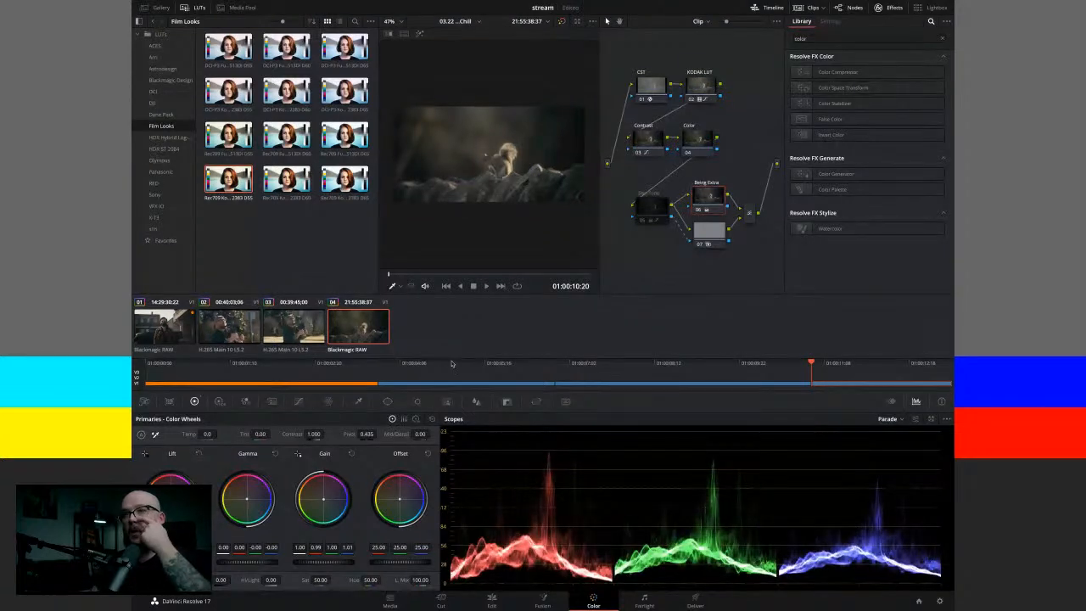
scroll(487, 236, up, 3)
scroll(487, 236, down, 3)
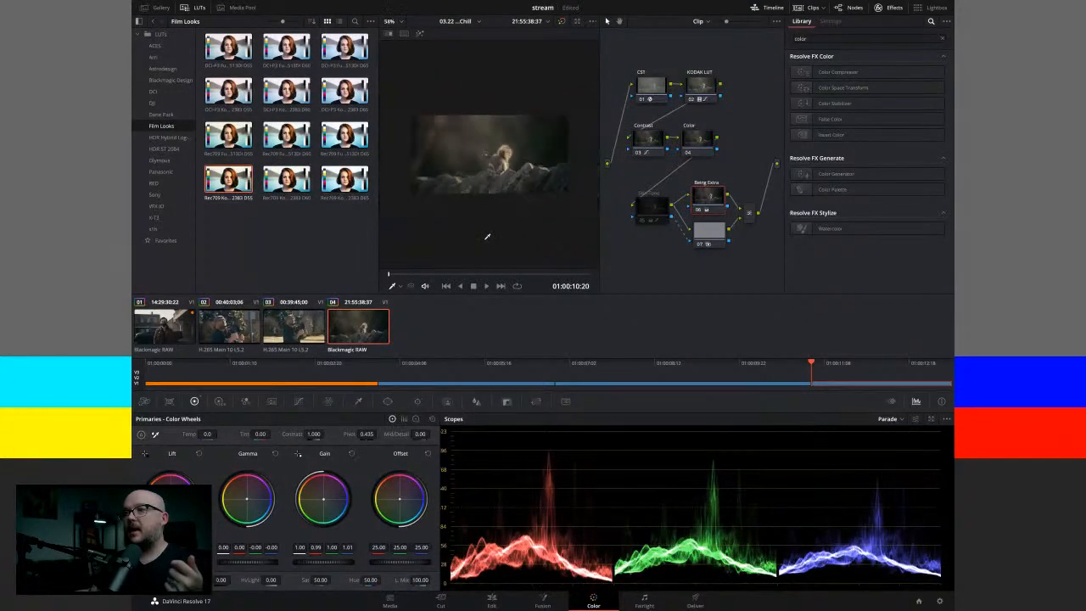
scroll(487, 236, up, 1)
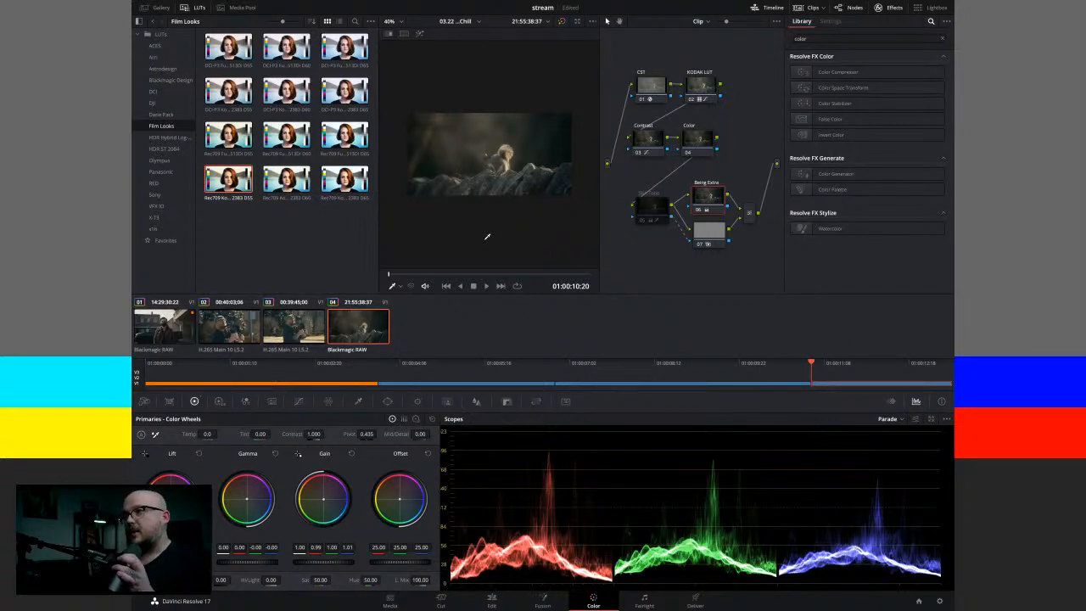
scroll(486, 236, up, 2)
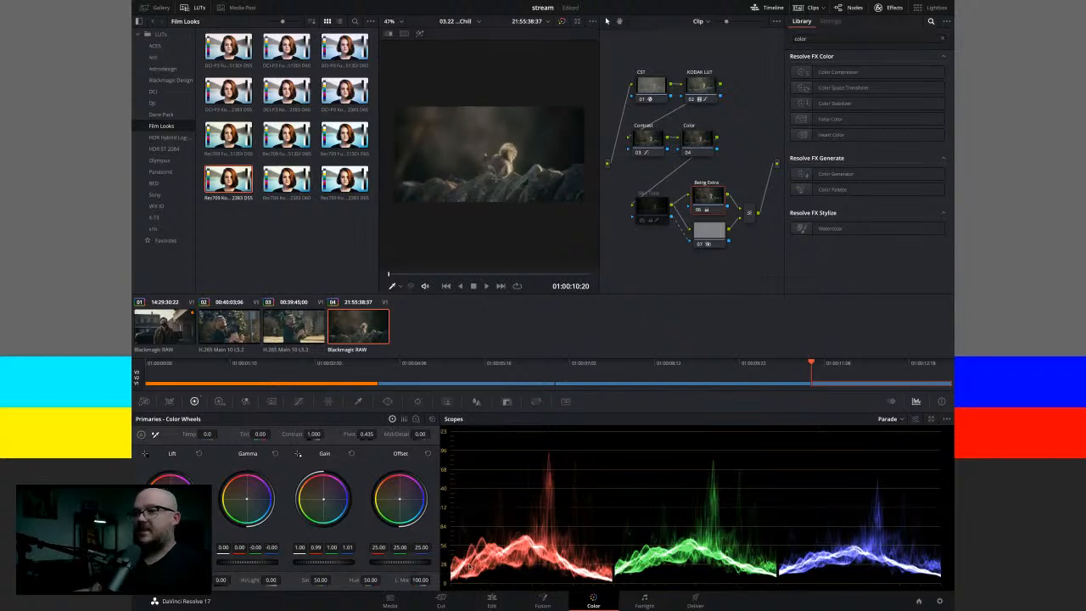
On the Edit page, preview Video Assist_0024.braw and scrub back and forth through the footage of the bird in the branches.
click(490, 600)
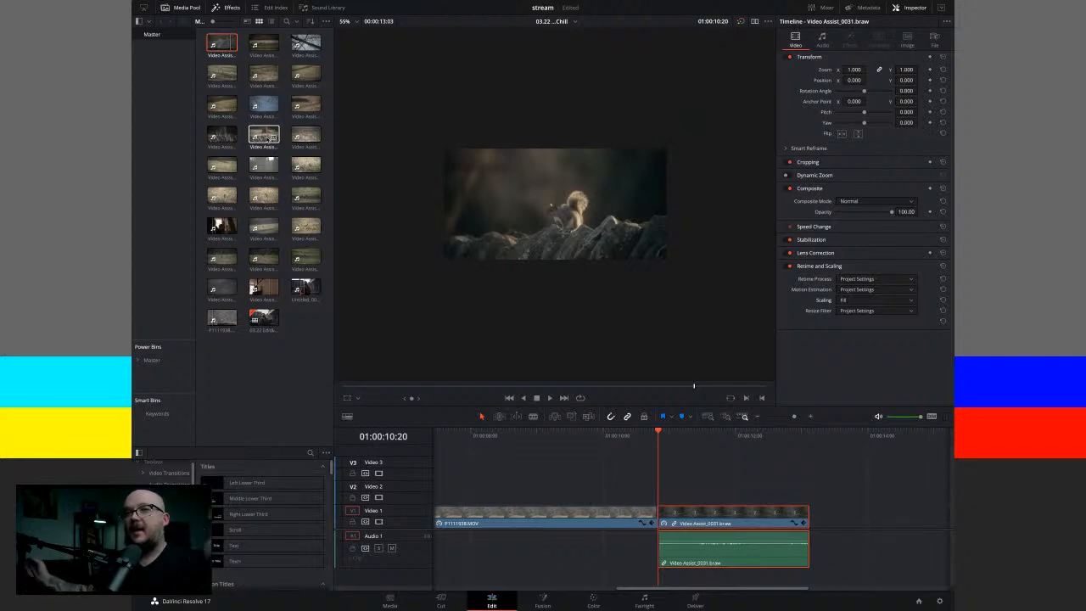
double_click(262, 104)
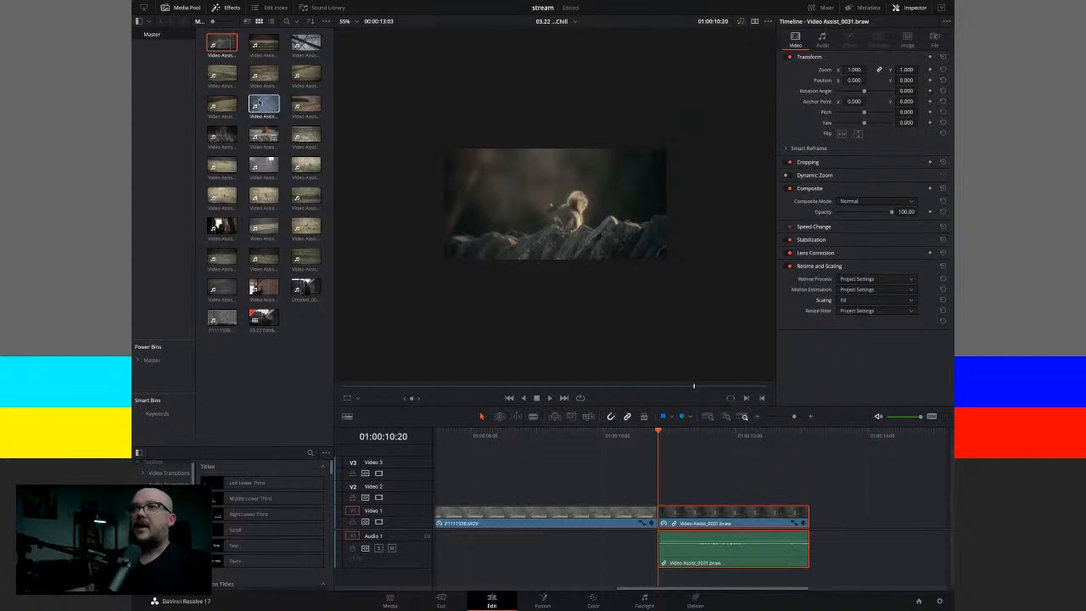
click(609, 387)
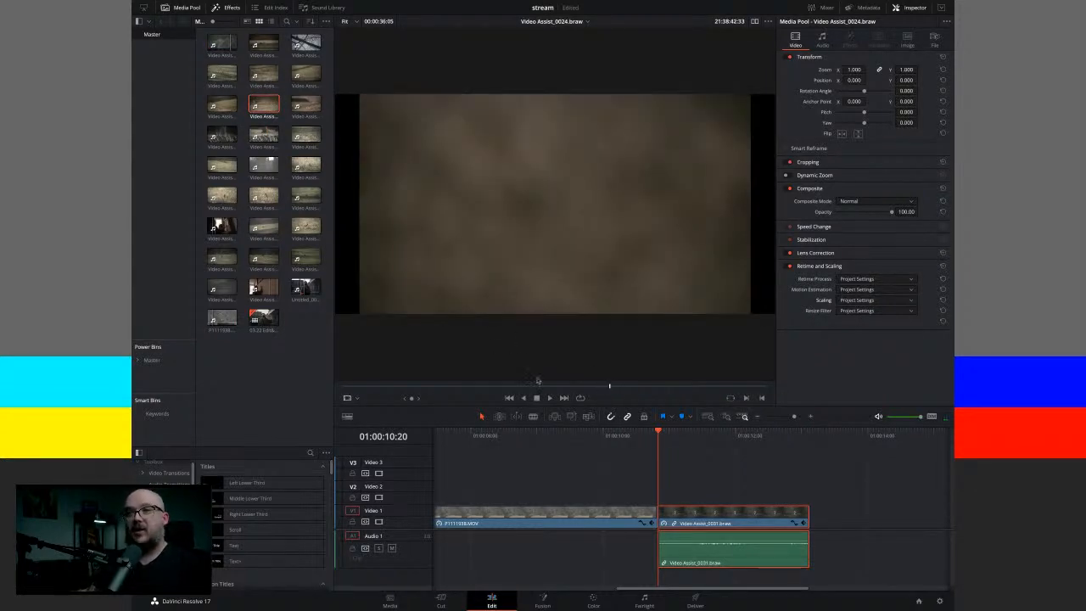
click(467, 386)
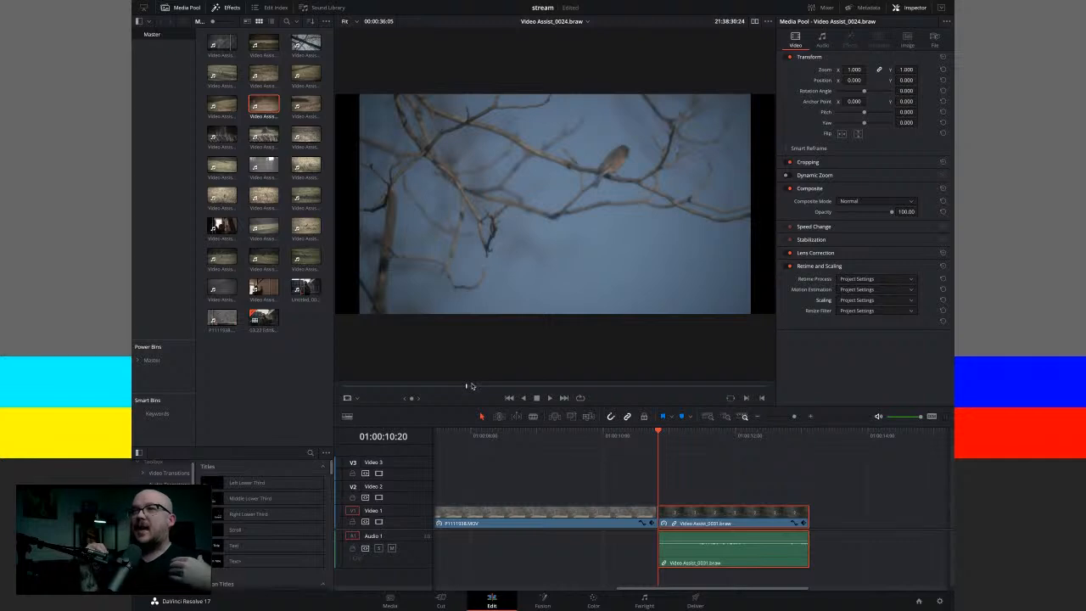
drag(465, 386, 337, 384)
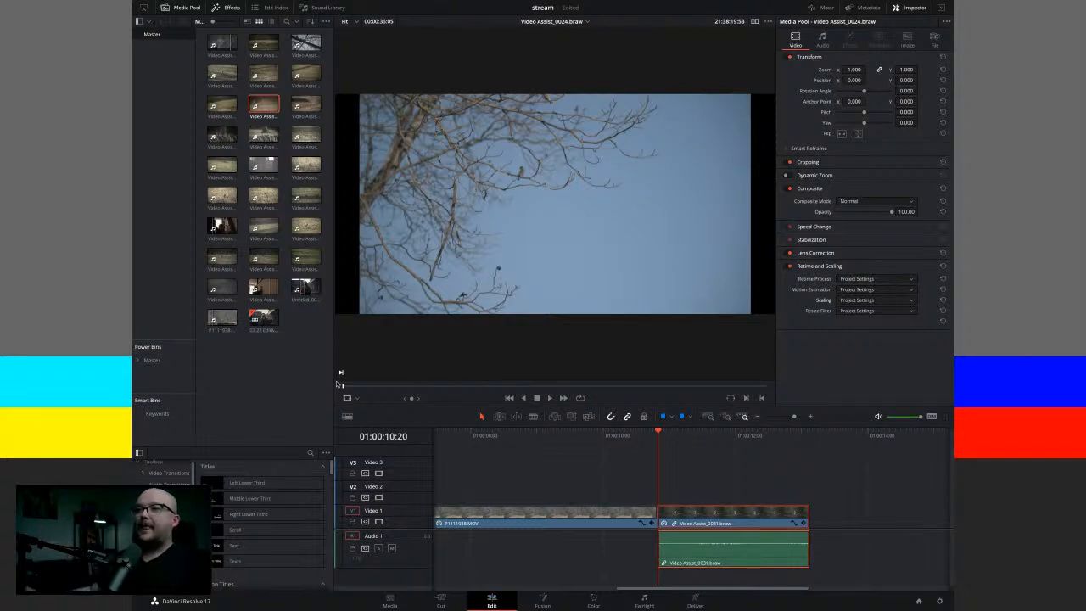
drag(343, 386, 489, 384)
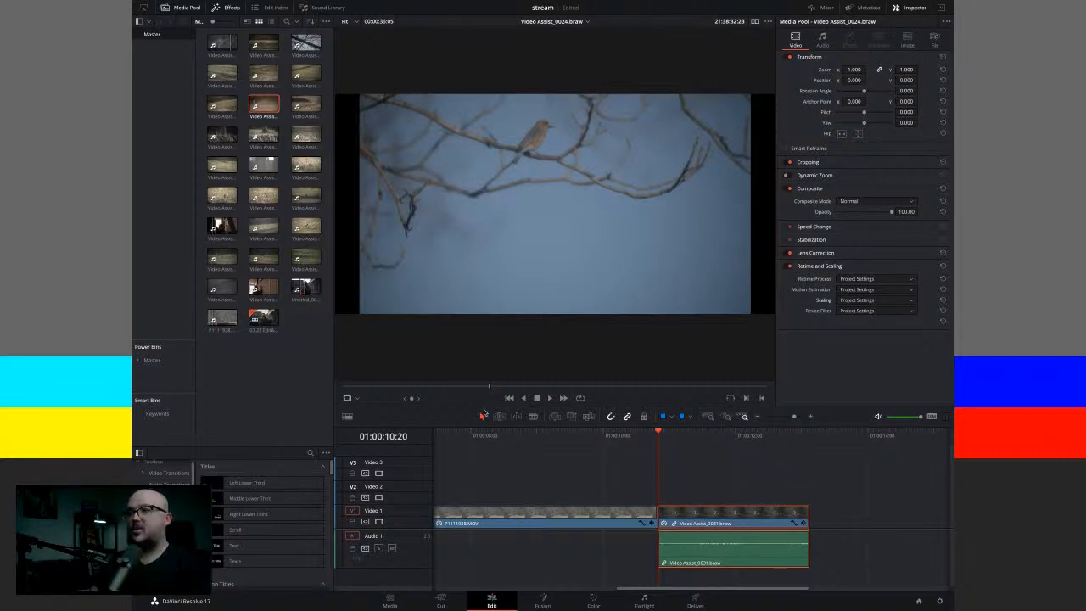
drag(489, 388, 567, 388)
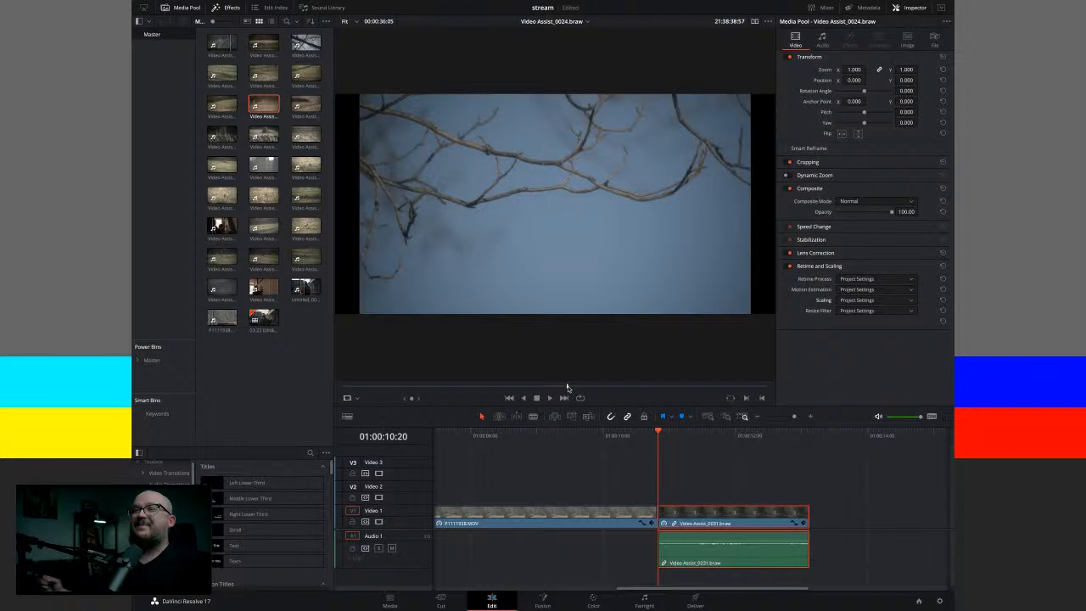
Preview Video Assist_0023.braw and scrub forward through the footage of the squirrel by the tree trunk.
scroll(527, 450, left, 1)
click(303, 105)
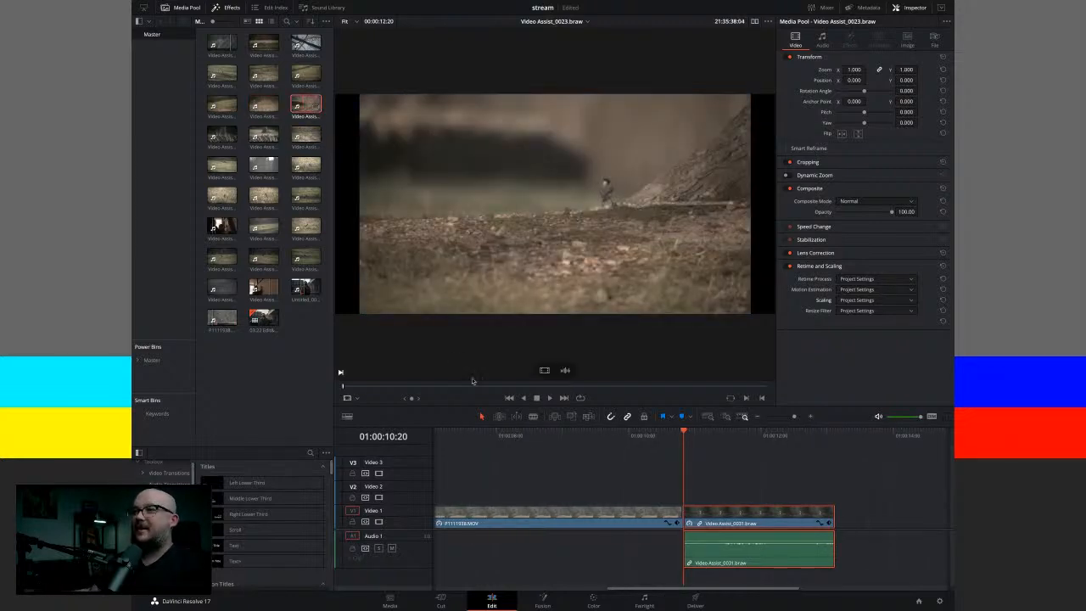
click(468, 387)
drag(468, 387, 553, 386)
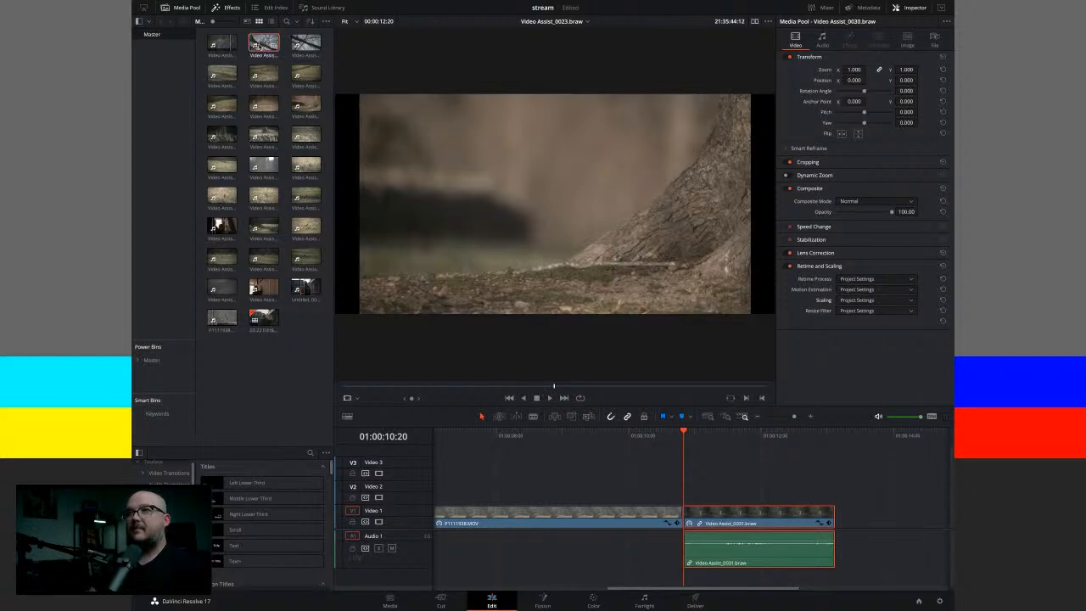
Load Video Assist_0030.braw in the source viewer and check the squirrel on the branch at different magnifications and points in the clip.
double_click(261, 45)
scroll(386, 271, up, 2)
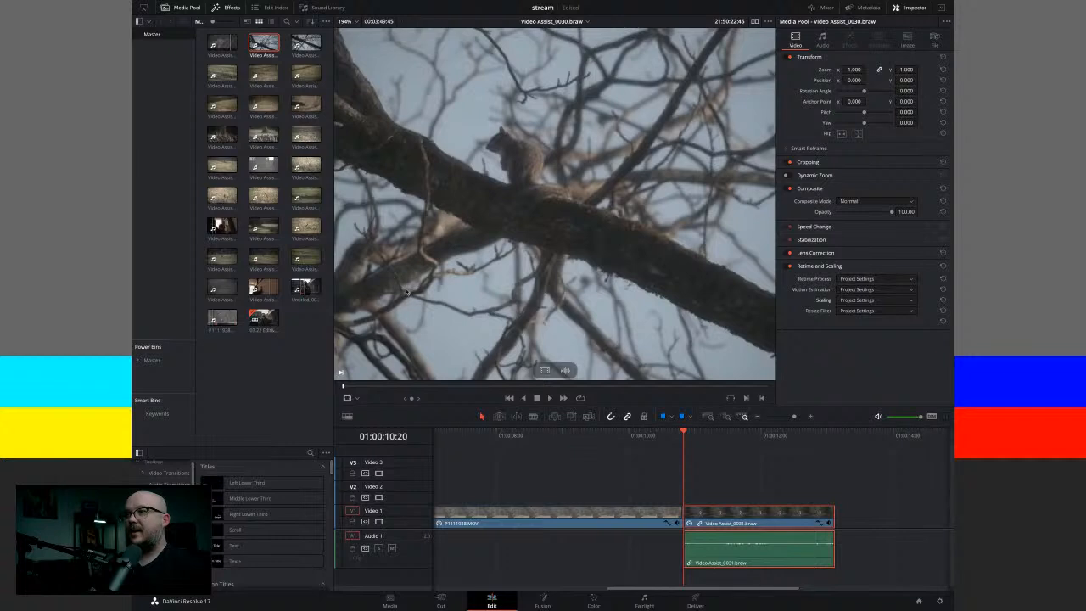
scroll(405, 291, down, 2)
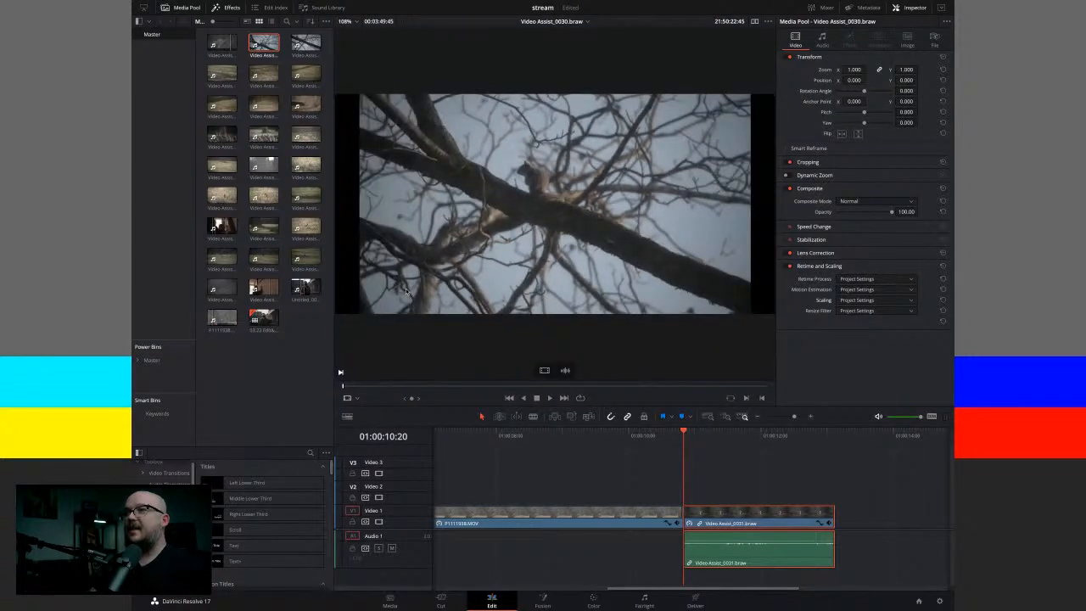
scroll(405, 291, up, 3)
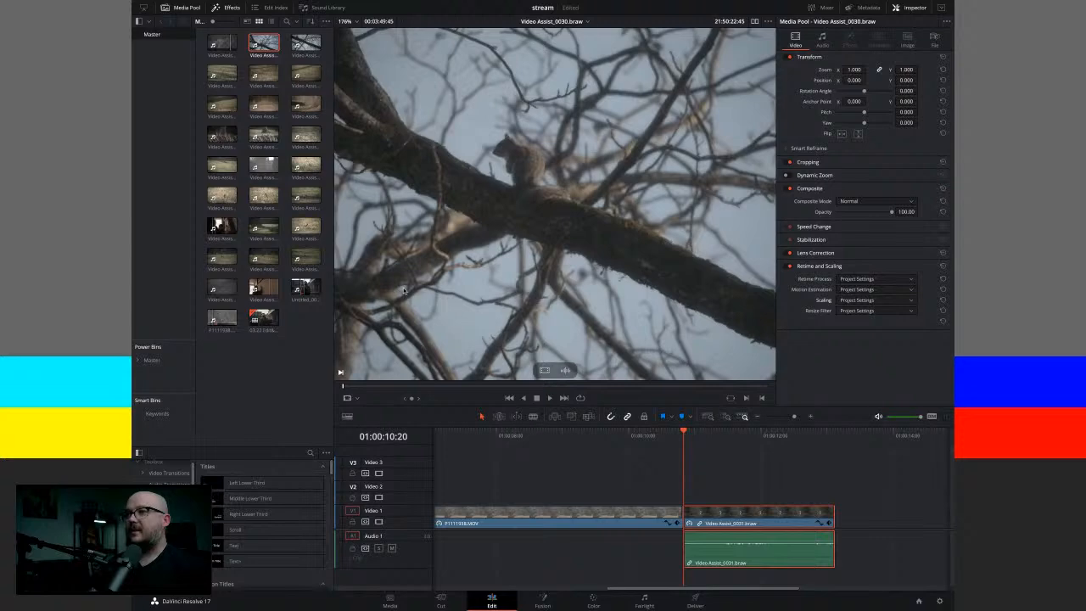
scroll(403, 290, down, 3)
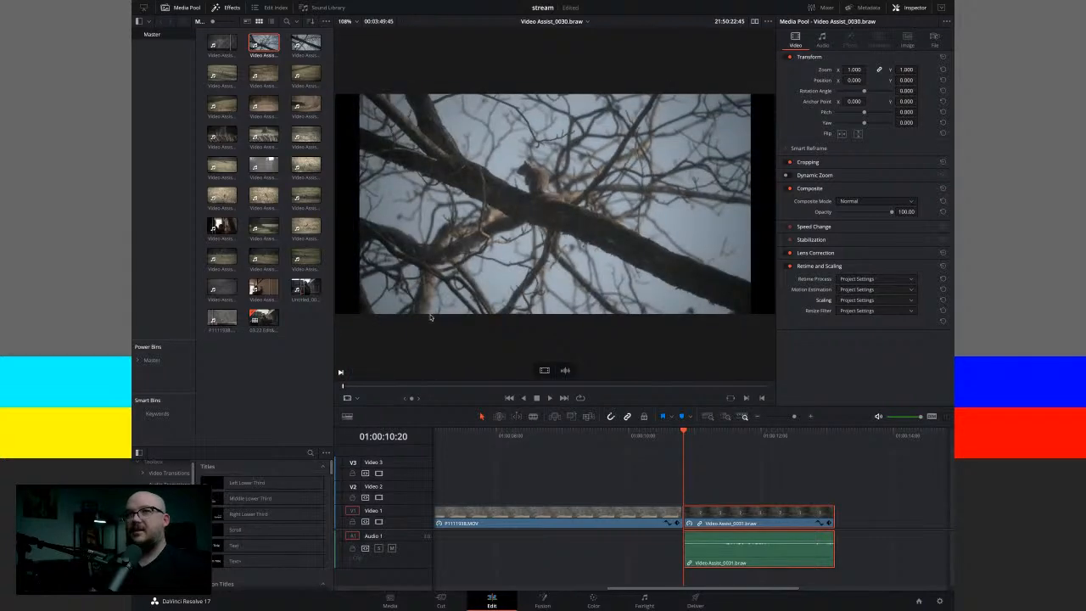
click(557, 386)
click(532, 387)
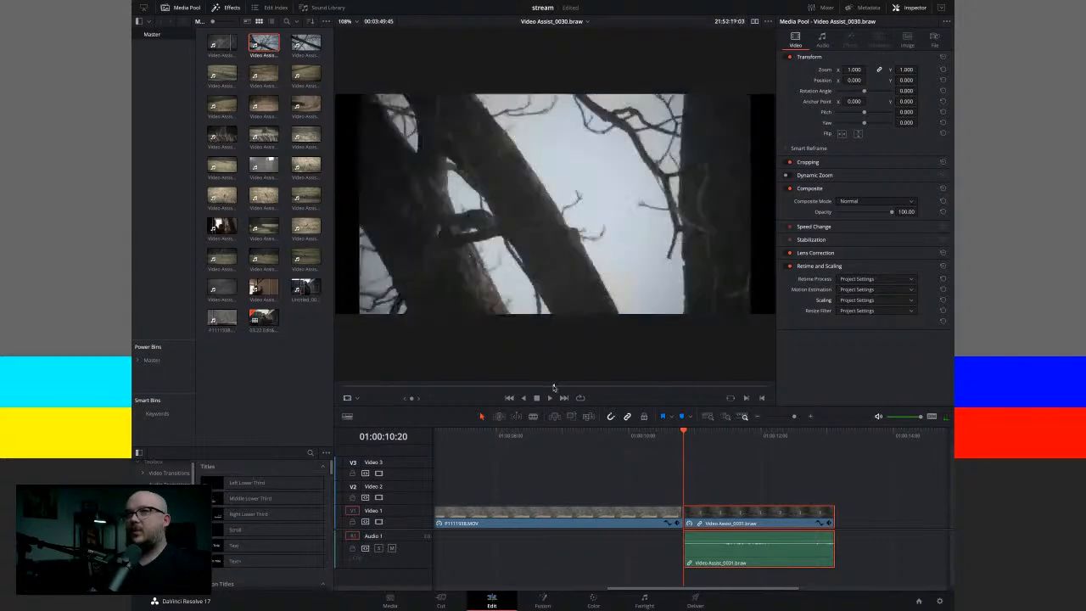
Mark a section of Video Assist_0030.braw with the in point at 21:51:37:34 and the out point at 21:51:58:14.
drag(532, 389, 480, 389)
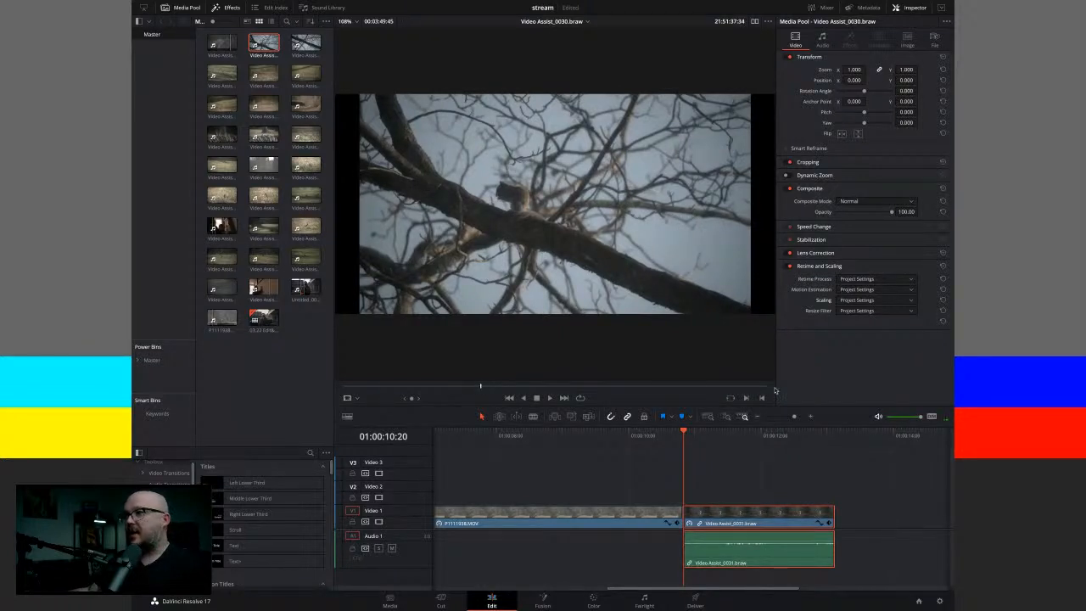
click(748, 398)
key(space)
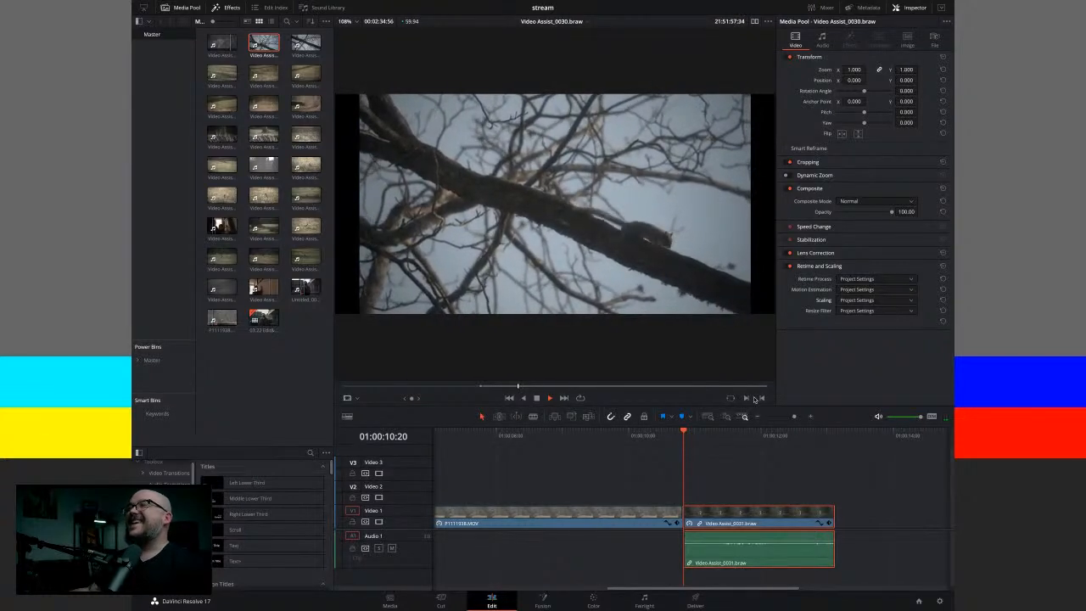
key(space)
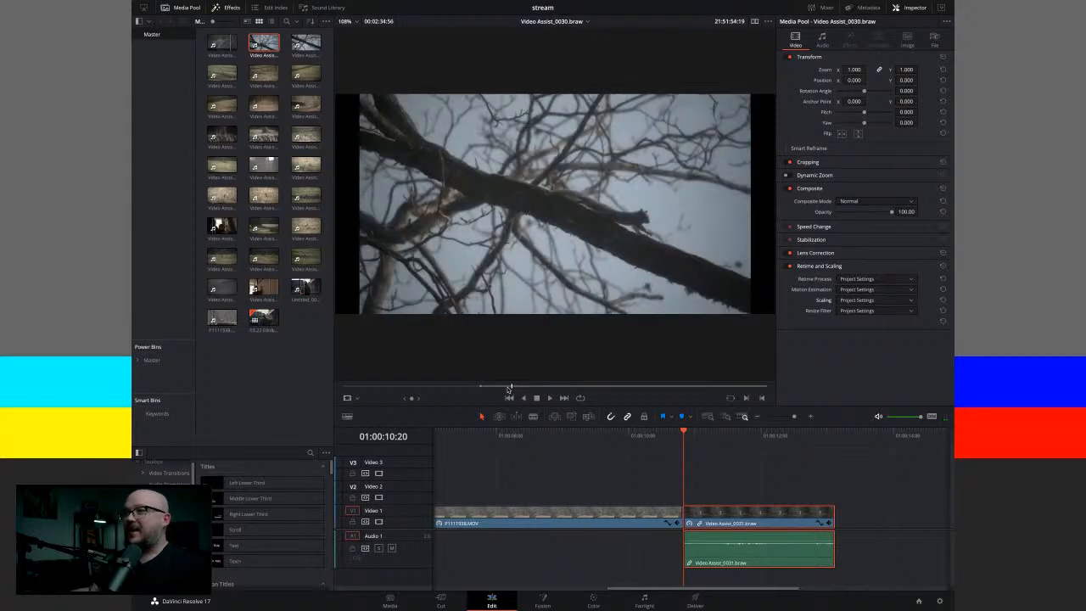
drag(511, 388, 507, 388)
key(space)
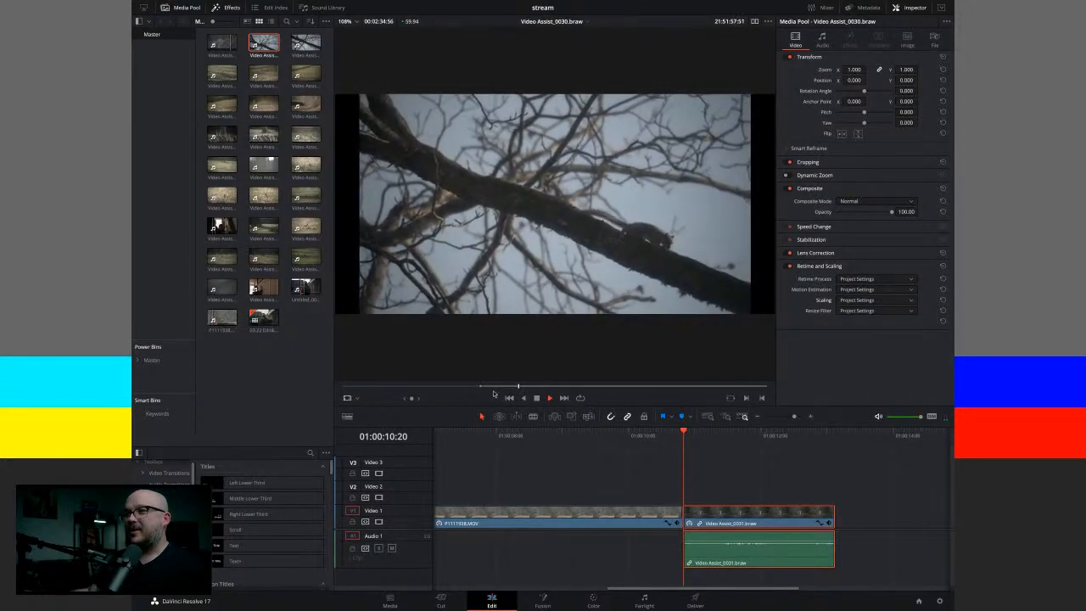
key(space)
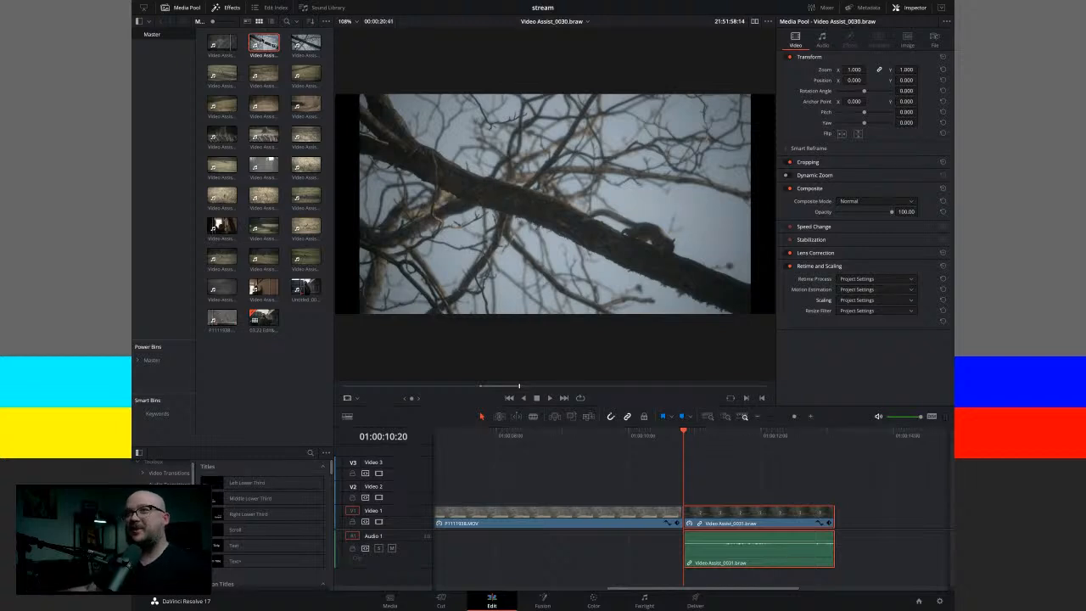
Add the marked section to Video 1 directly after Video Assist_0031.braw and select the new clip on the Color page.
drag(263, 42, 836, 522)
click(593, 600)
click(415, 327)
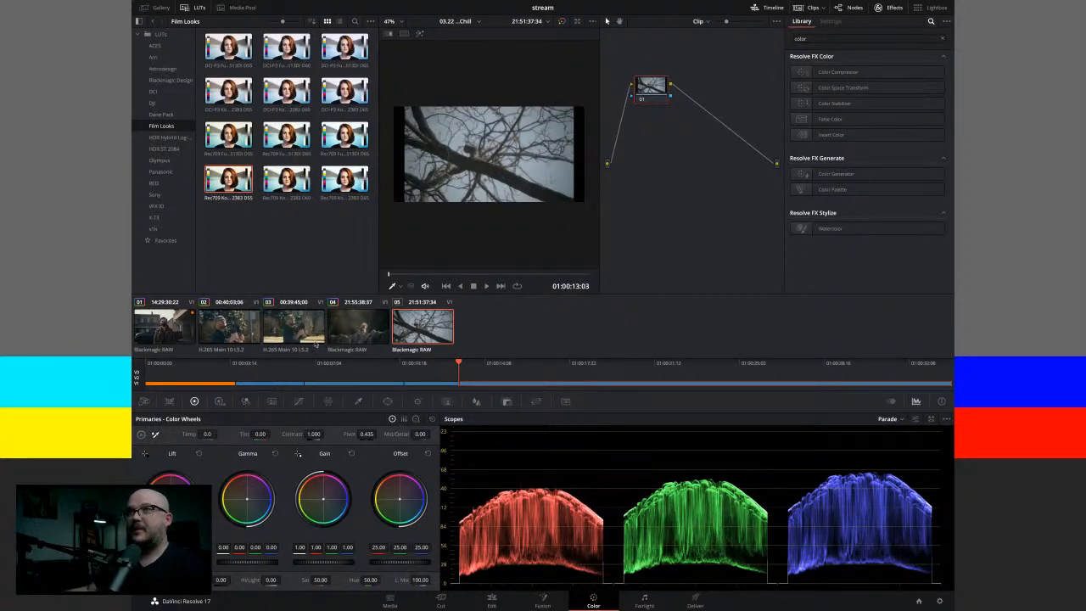
Apply the saved Kodak 2383 still's grade from the gallery to the branch clip and look over the result.
click(157, 8)
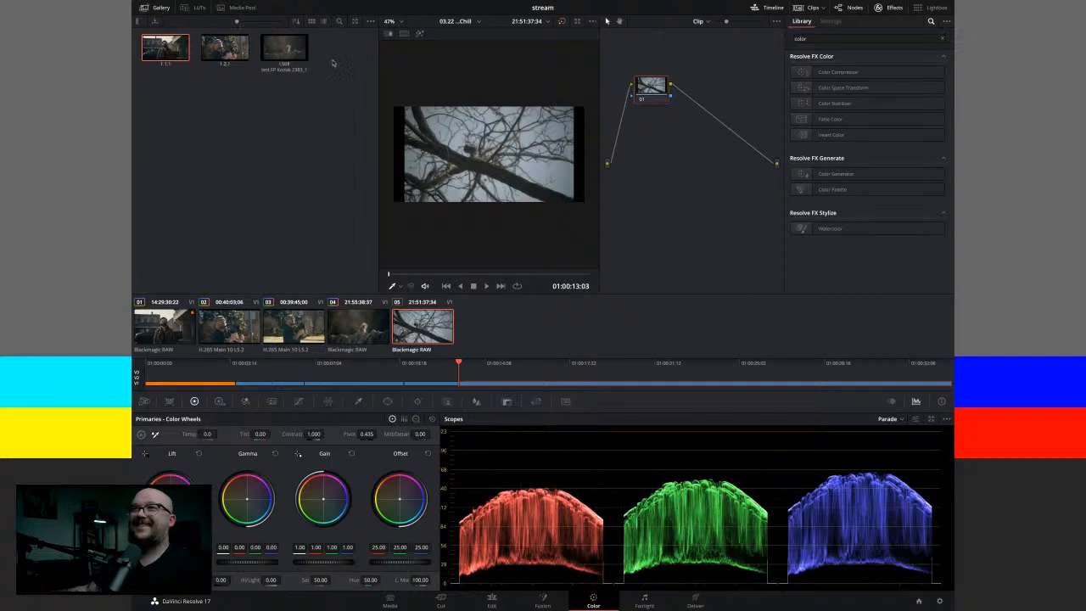
double_click(284, 48)
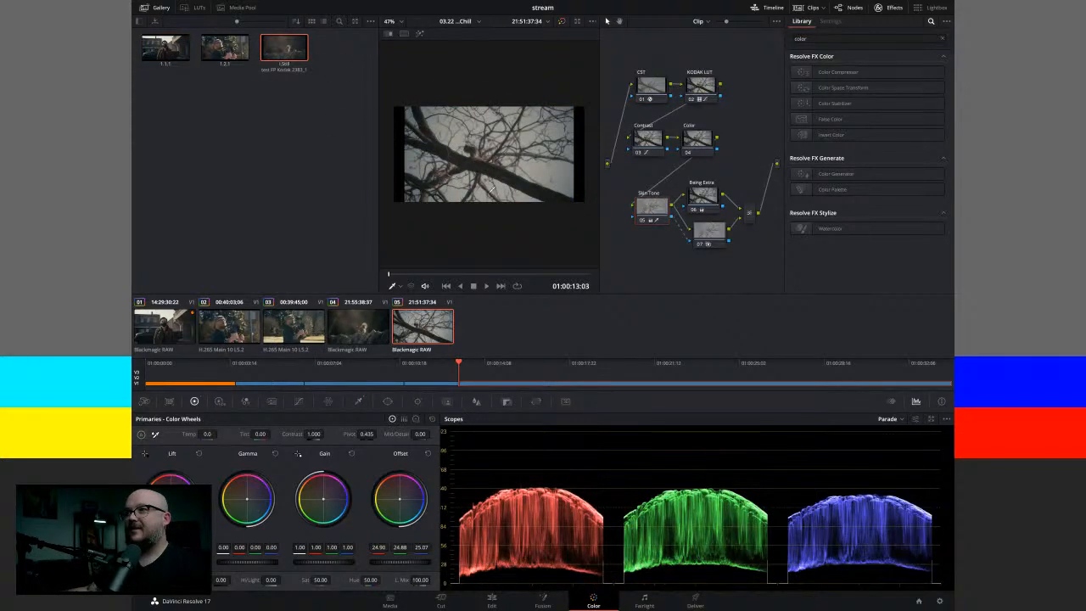
scroll(483, 178, up, 5)
scroll(482, 179, down, 3)
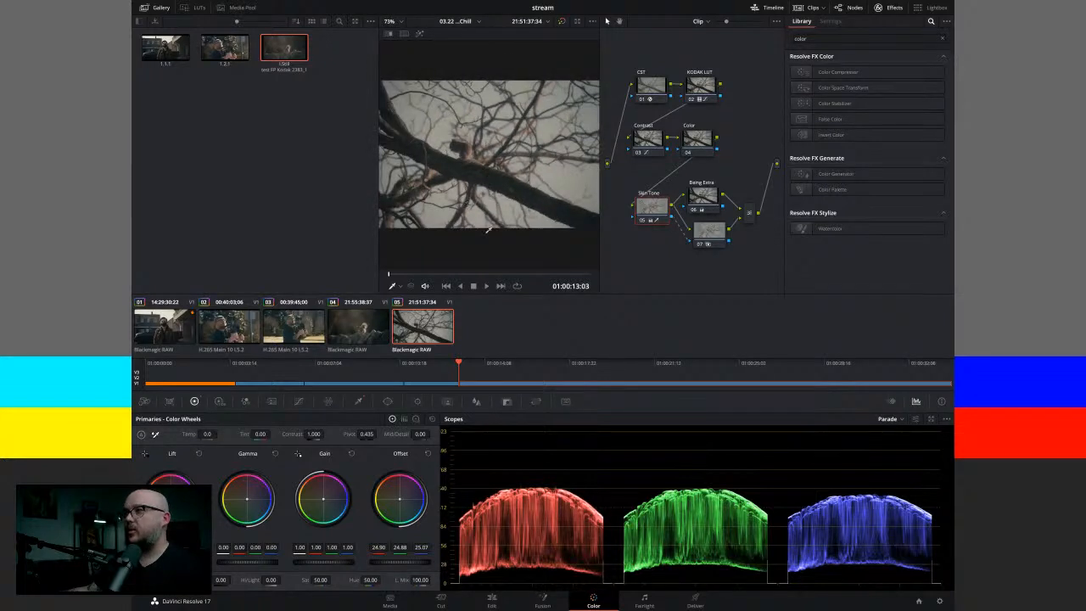
Preview the Film Looks LUTs on the KODAK LUT node and apply the Rec709 Kodak 2383 D60 LUT to it.
click(691, 84)
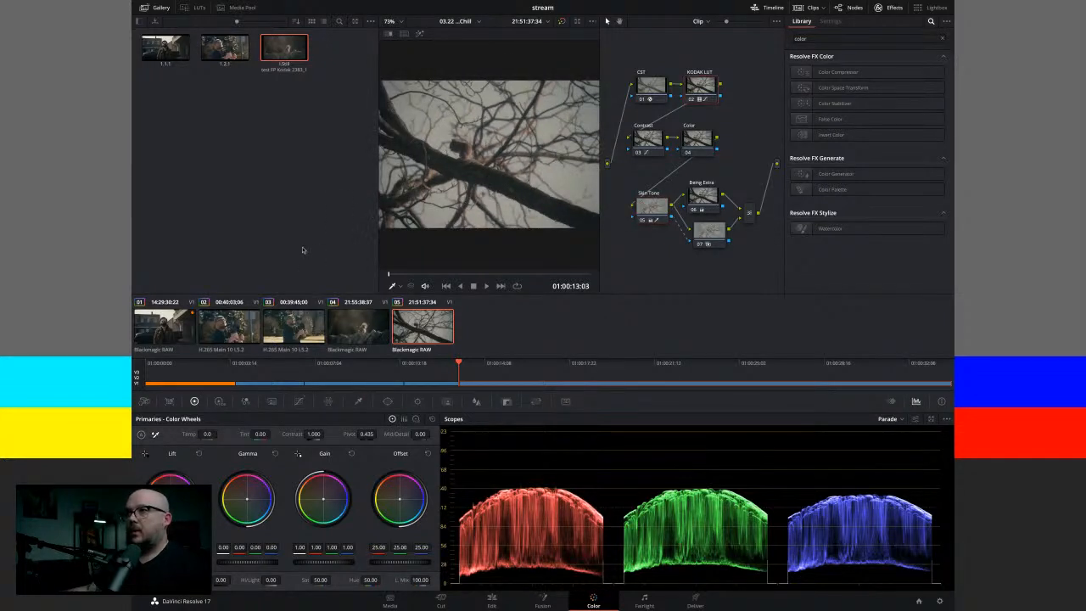
click(200, 8)
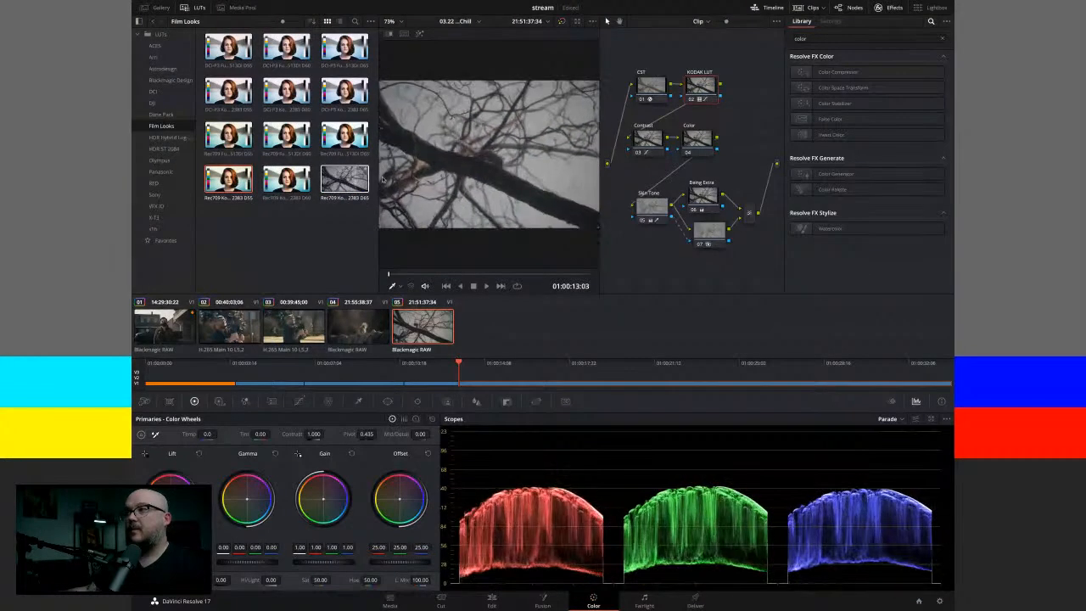
click(693, 211)
click(693, 212)
click(693, 212)
click(693, 211)
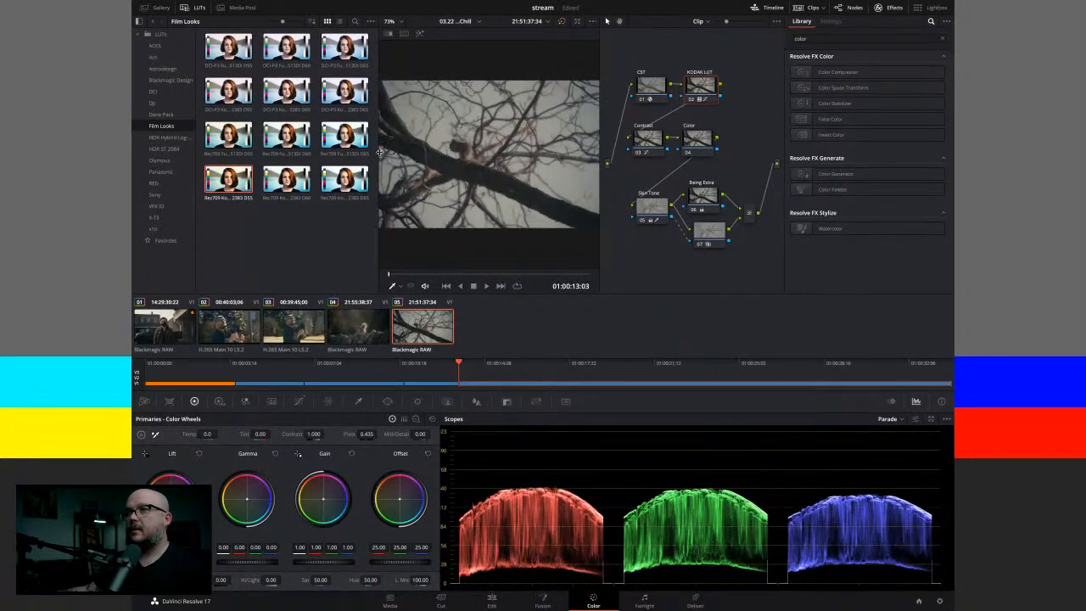
drag(379, 151, 312, 159)
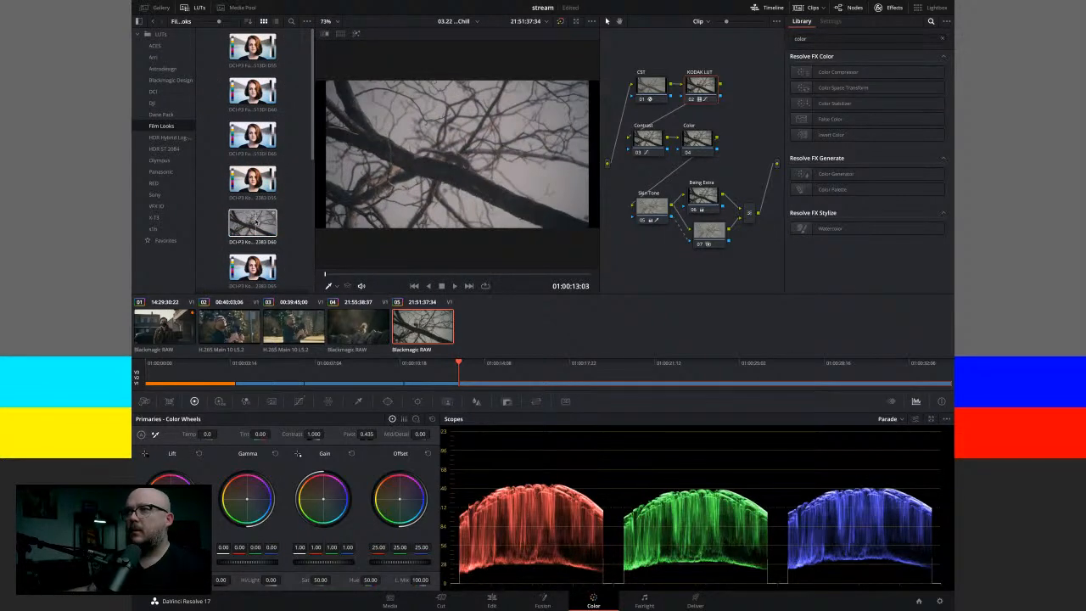
scroll(255, 222, down, 3)
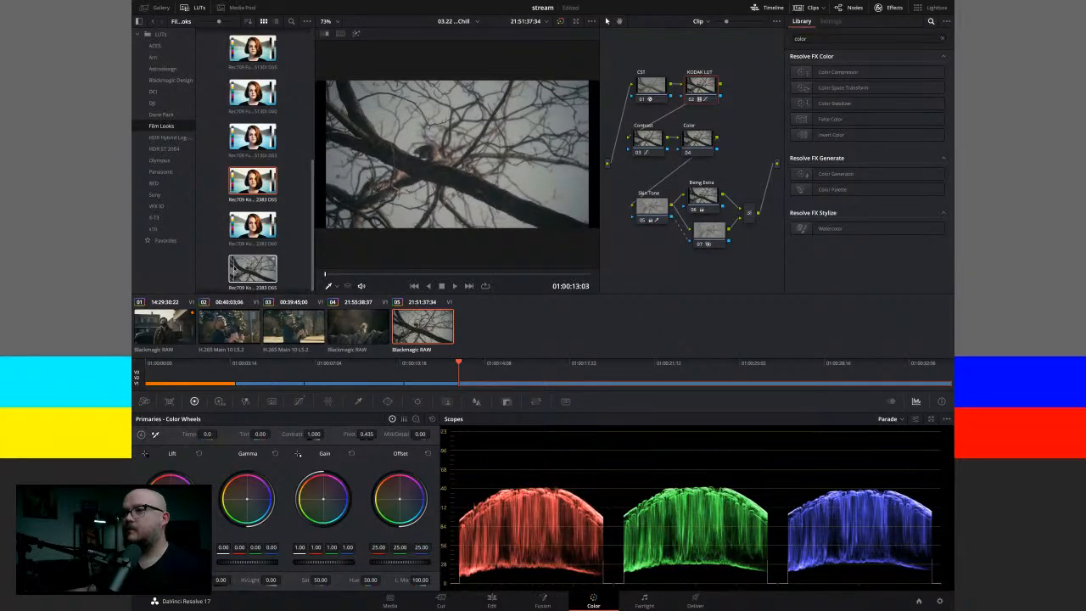
double_click(249, 226)
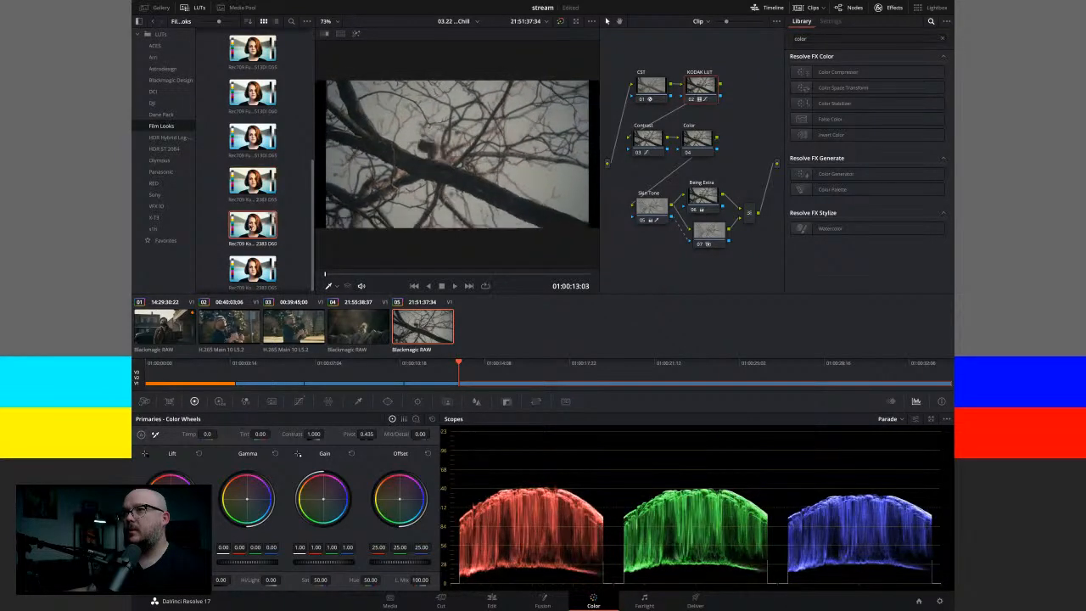
Switch to the Edit page, select the Video Assist_0030.braw clip on Video 1 and examine its graded image closely.
click(655, 138)
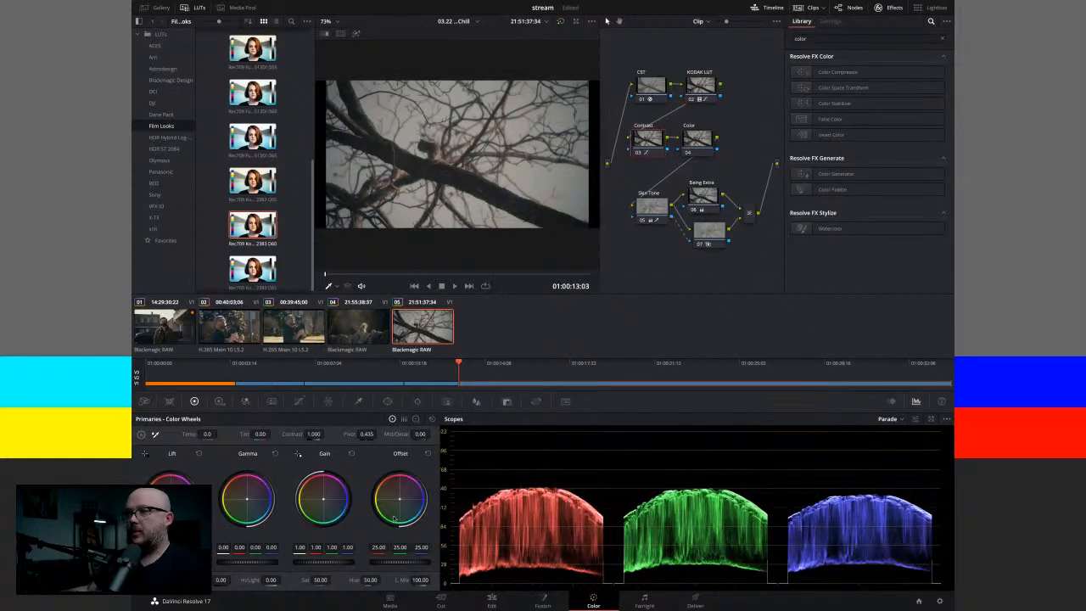
click(492, 598)
click(863, 520)
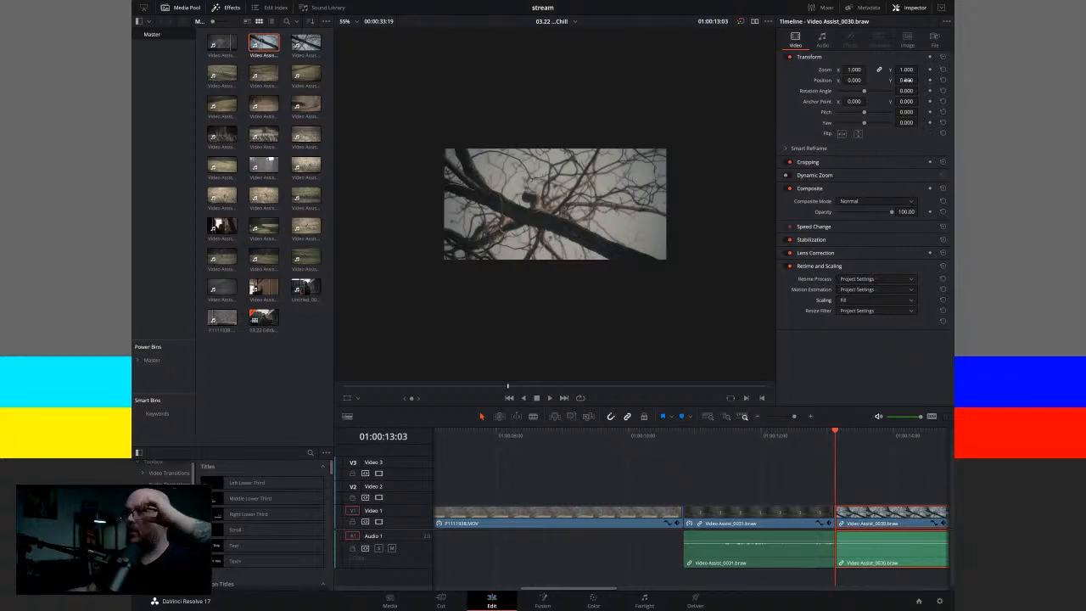
scroll(547, 240, up, 3)
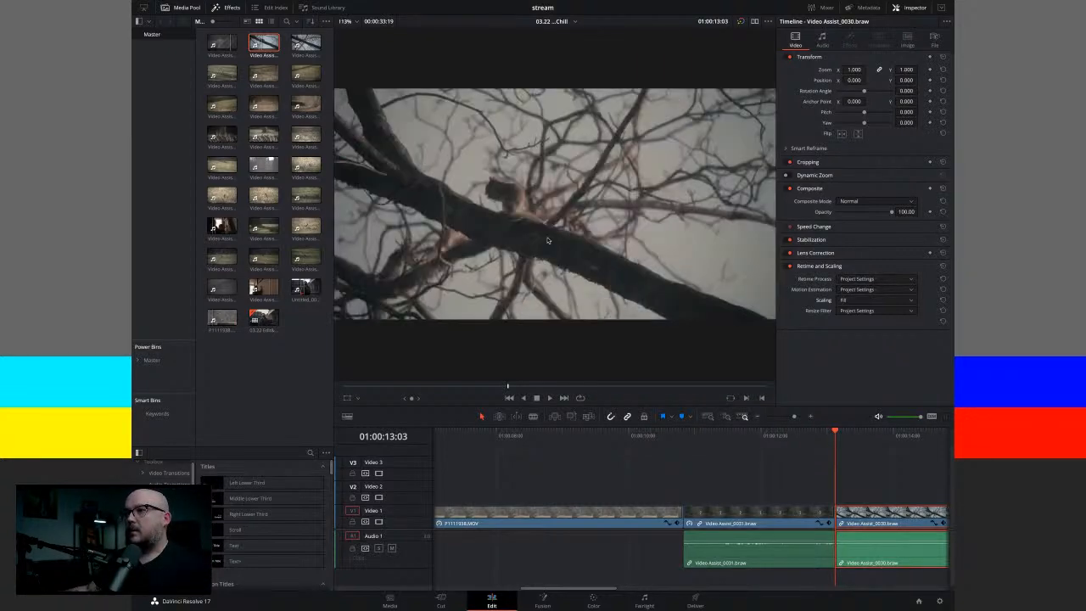
scroll(547, 240, down, 2)
scroll(844, 489, up, 2)
Scrub through Video Assist_0030.braw on the timeline, split it at 01:00:16:22 and delete the part after the cut.
drag(818, 434, 718, 435)
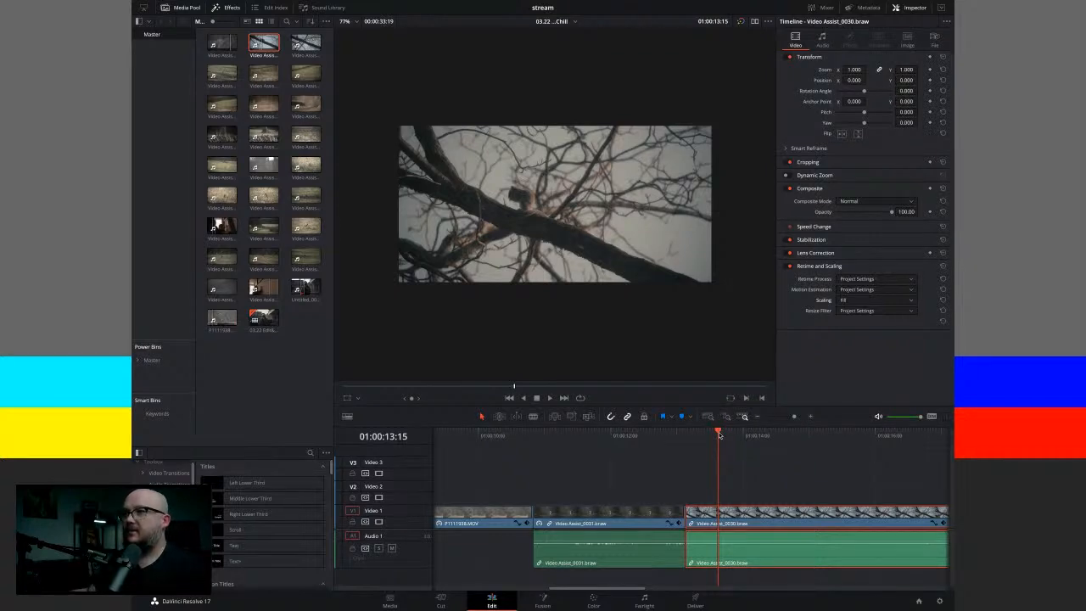
drag(720, 435, 712, 435)
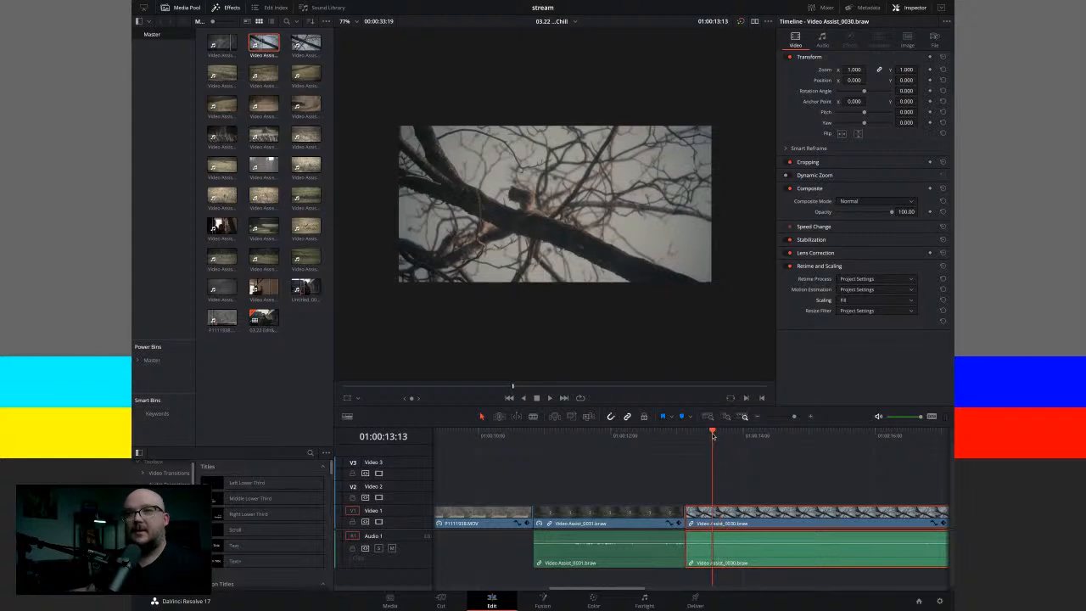
scroll(713, 435, right, 3)
click(763, 435)
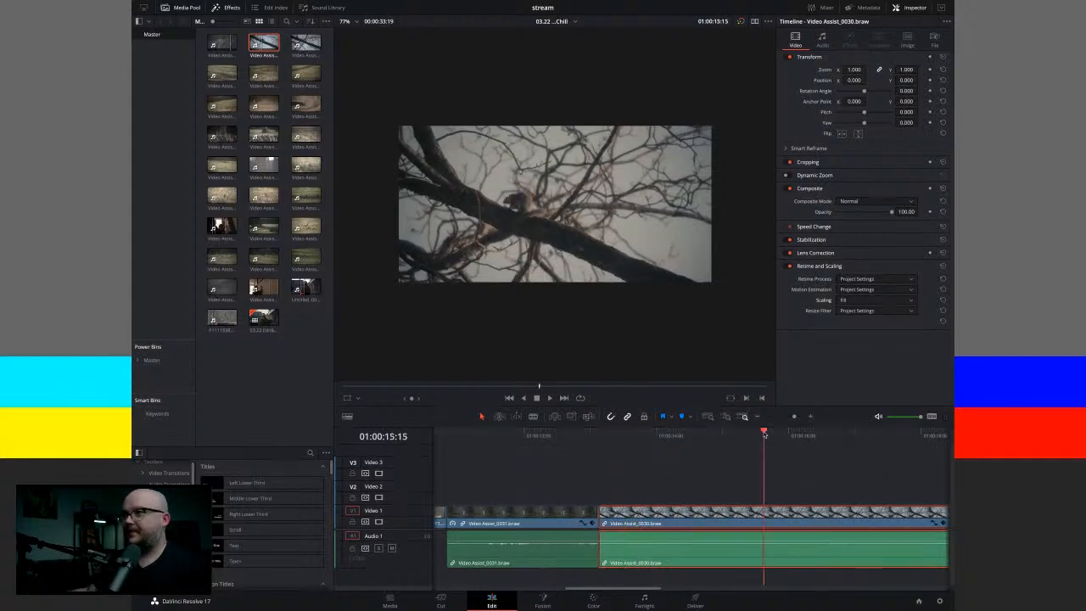
click(631, 434)
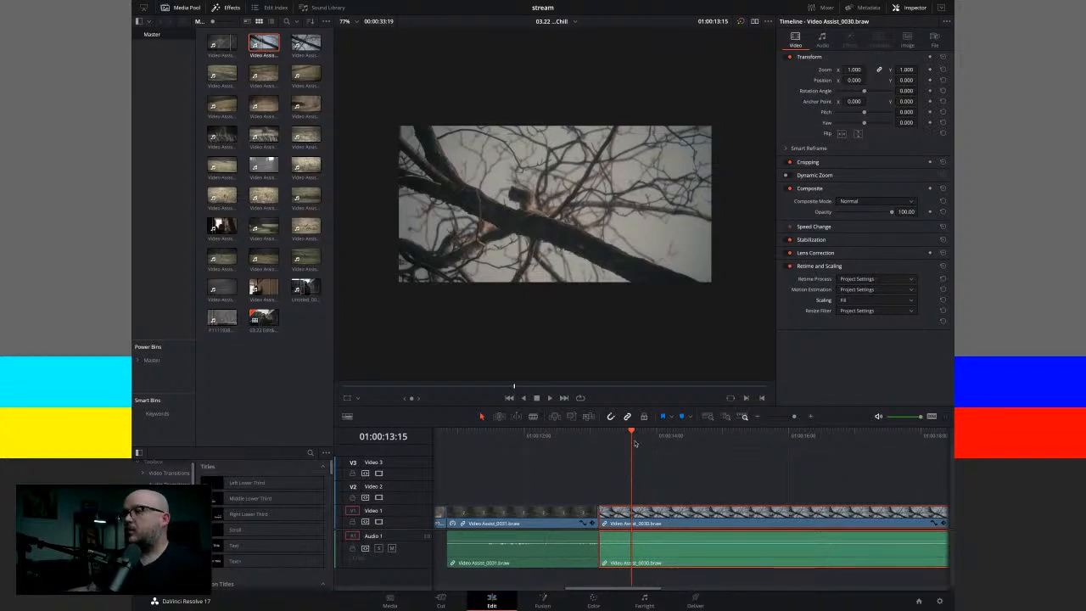
drag(632, 434, 848, 434)
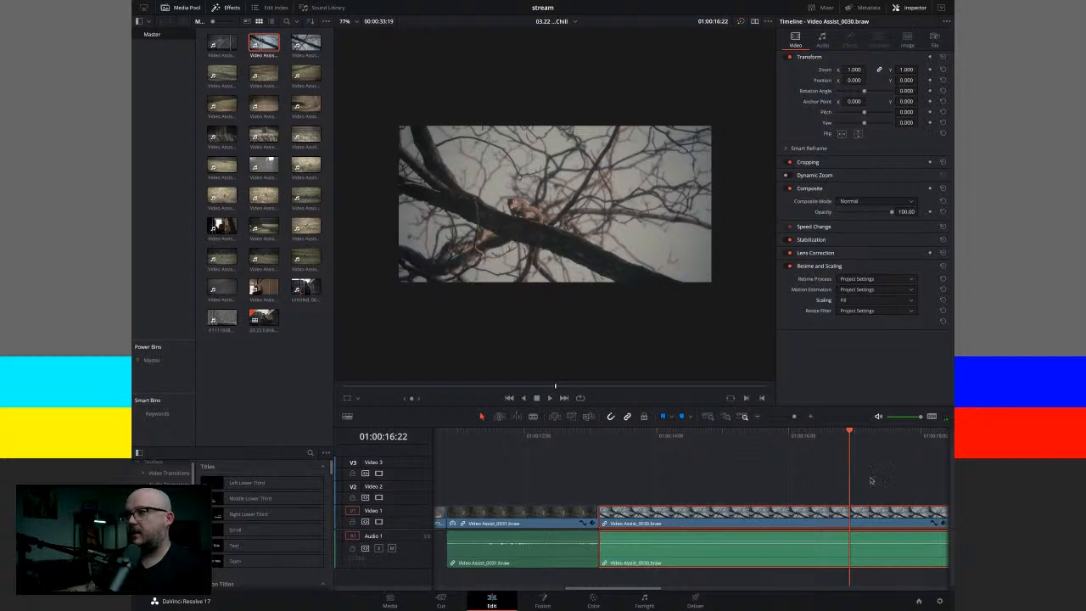
key(ctrl+b)
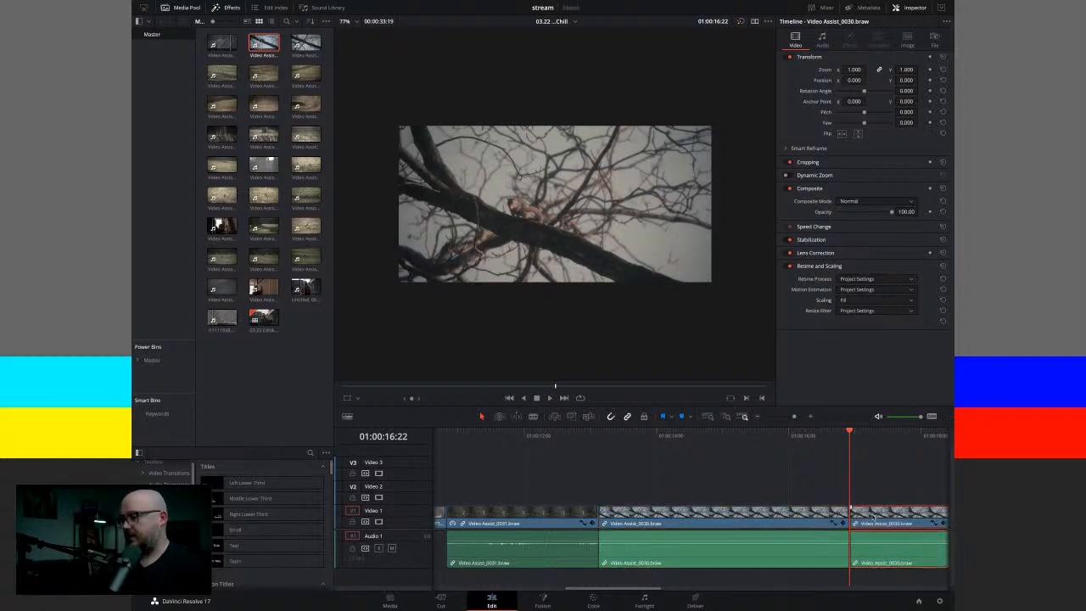
key(Delete)
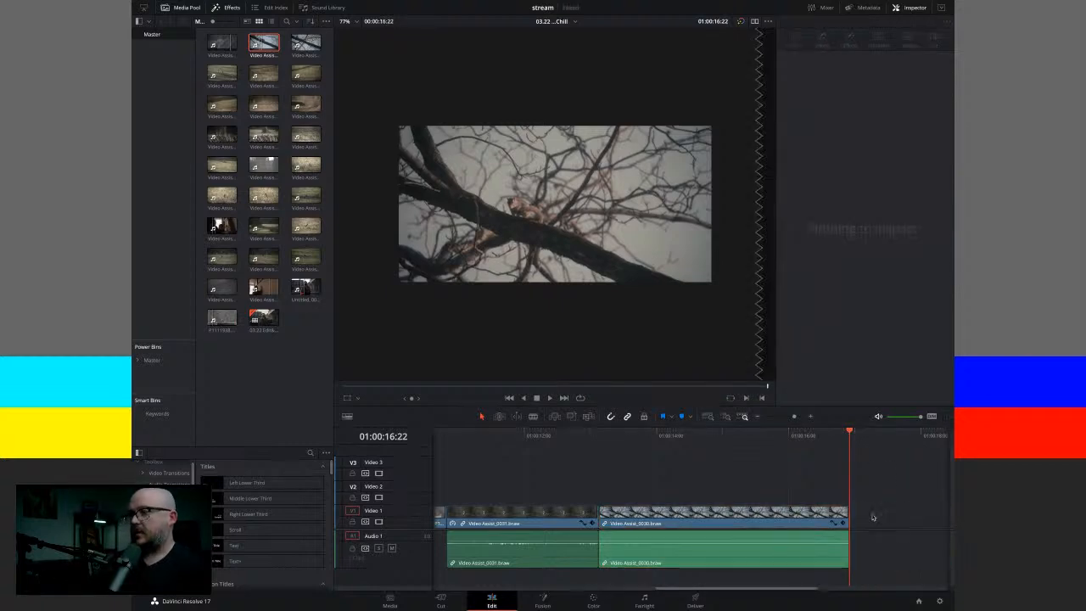
Select the shortened Video Assist_0030.braw clip, play it from near its start and inspect the squirrel's movement and detail.
click(806, 519)
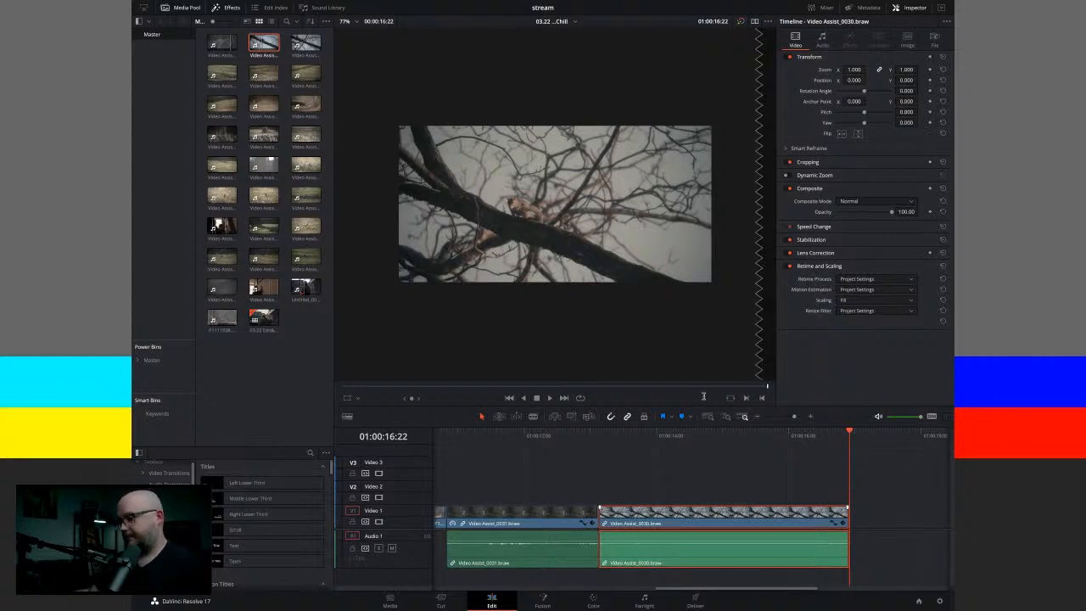
click(615, 434)
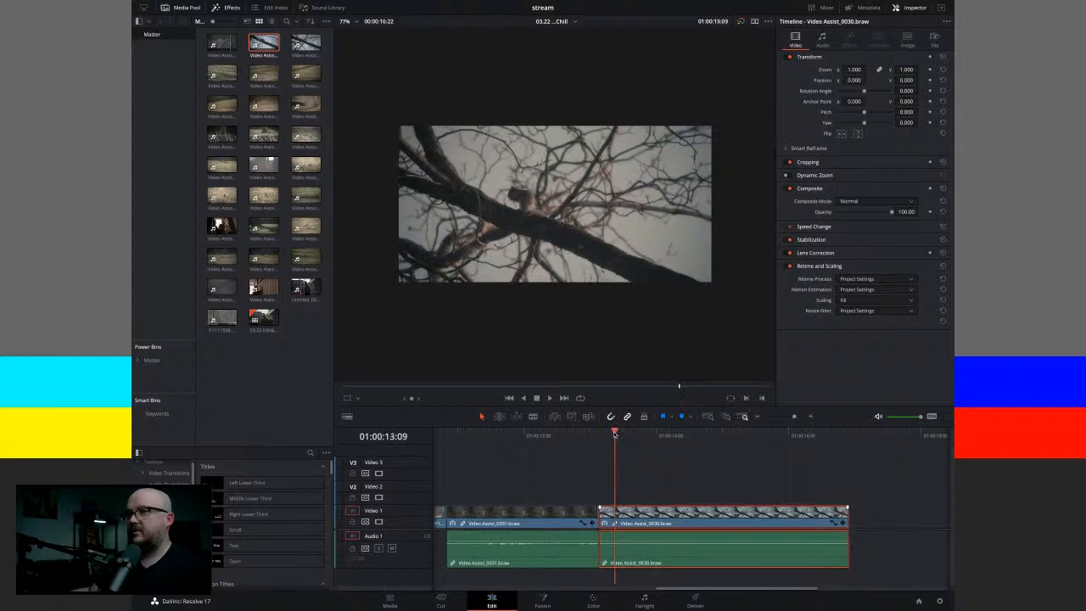
key(space)
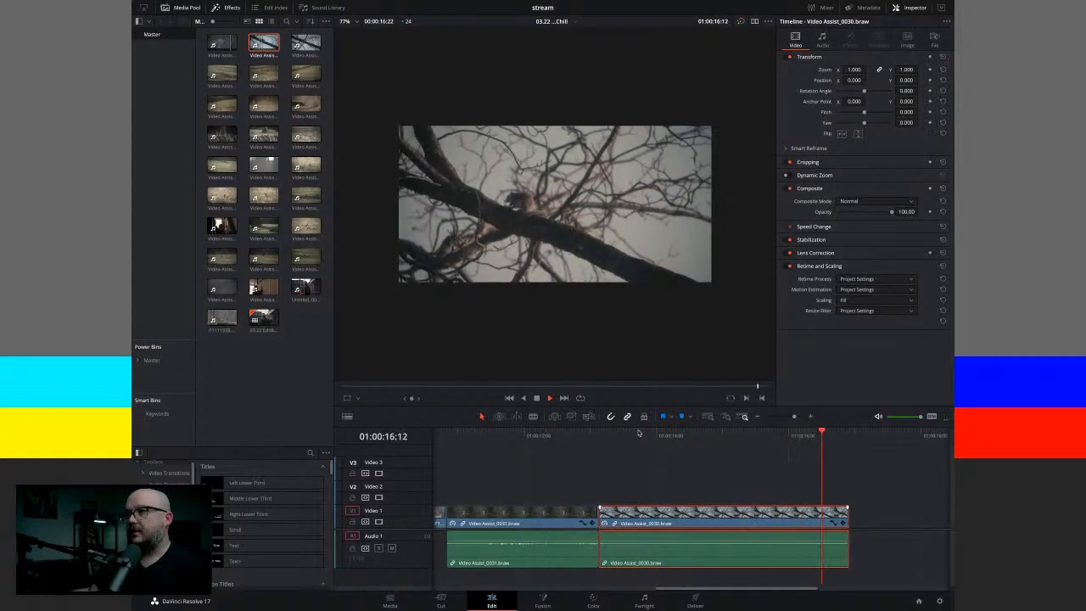
click(602, 437)
key(space)
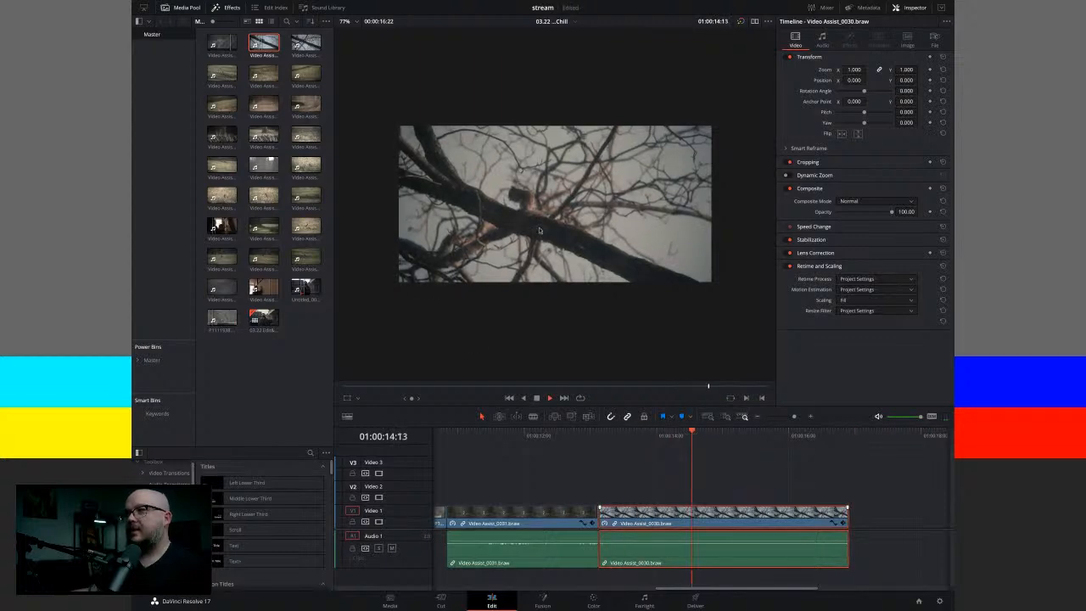
key(space)
scroll(540, 231, up, 6)
scroll(540, 231, down, 4)
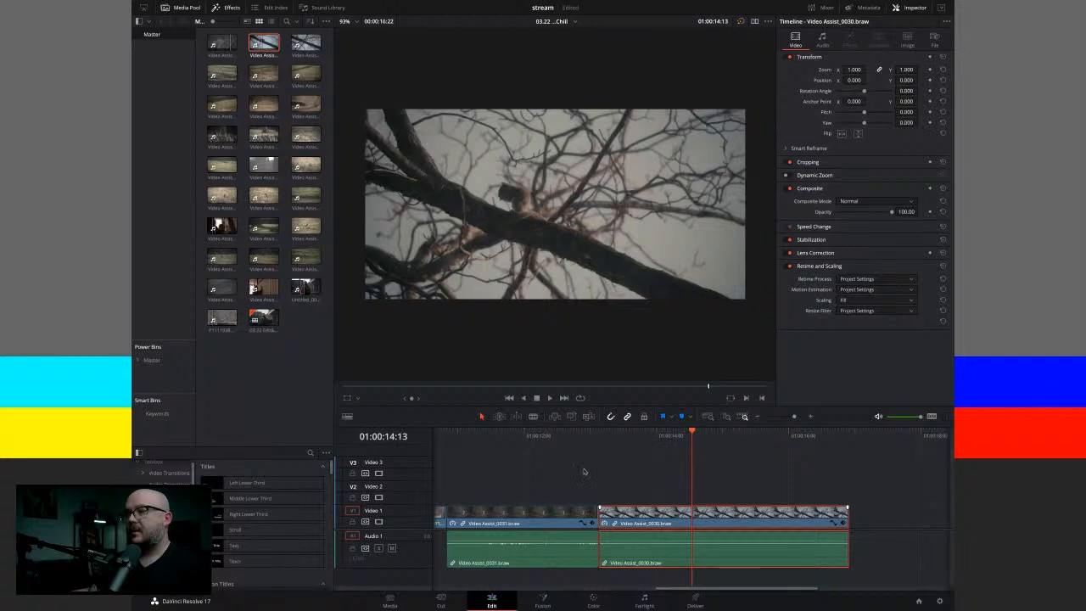
Play across the cut from Video Assist_0031.braw into Video Assist_0030.braw and return to the first clip.
click(557, 435)
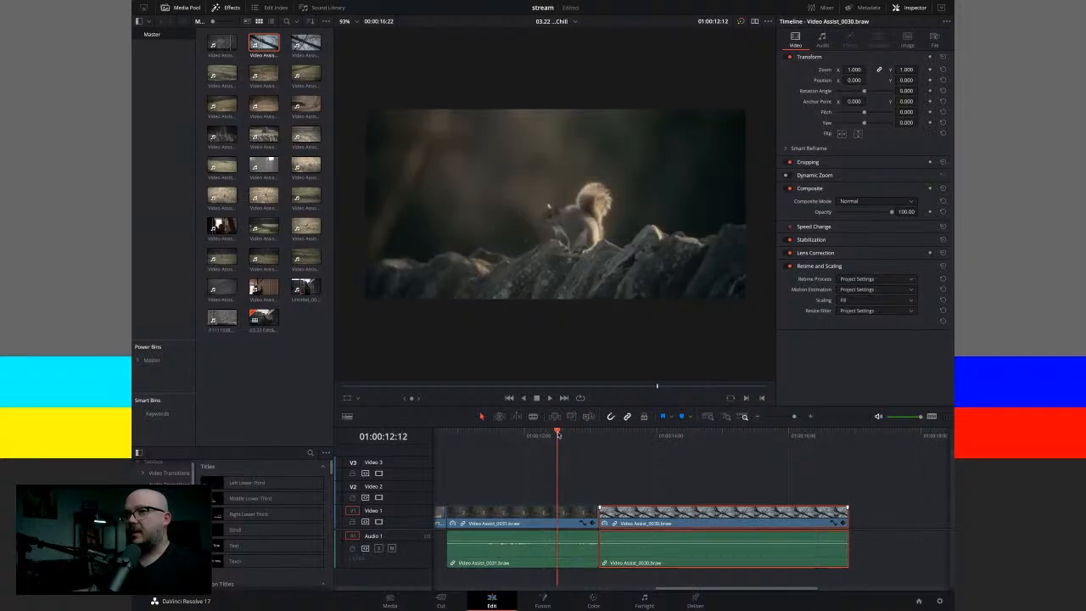
key(space)
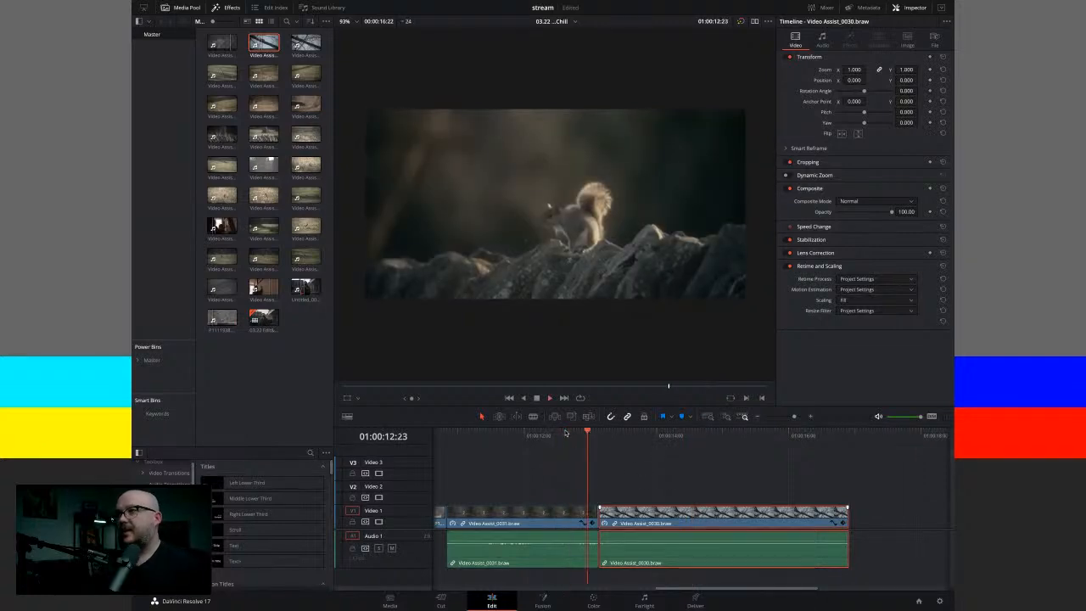
key(space)
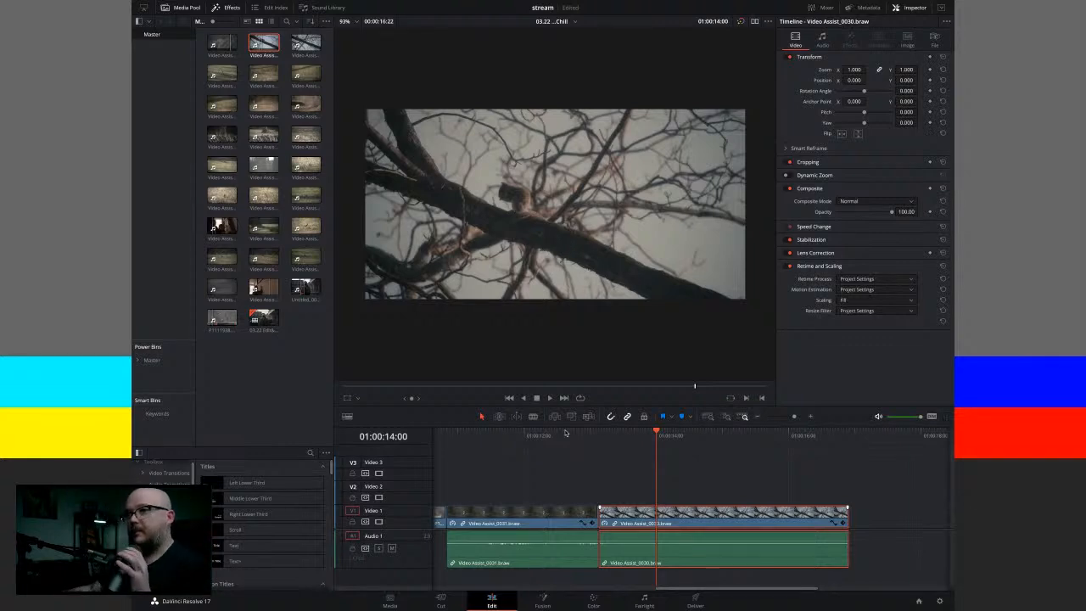
click(543, 439)
scroll(542, 442, left, 1)
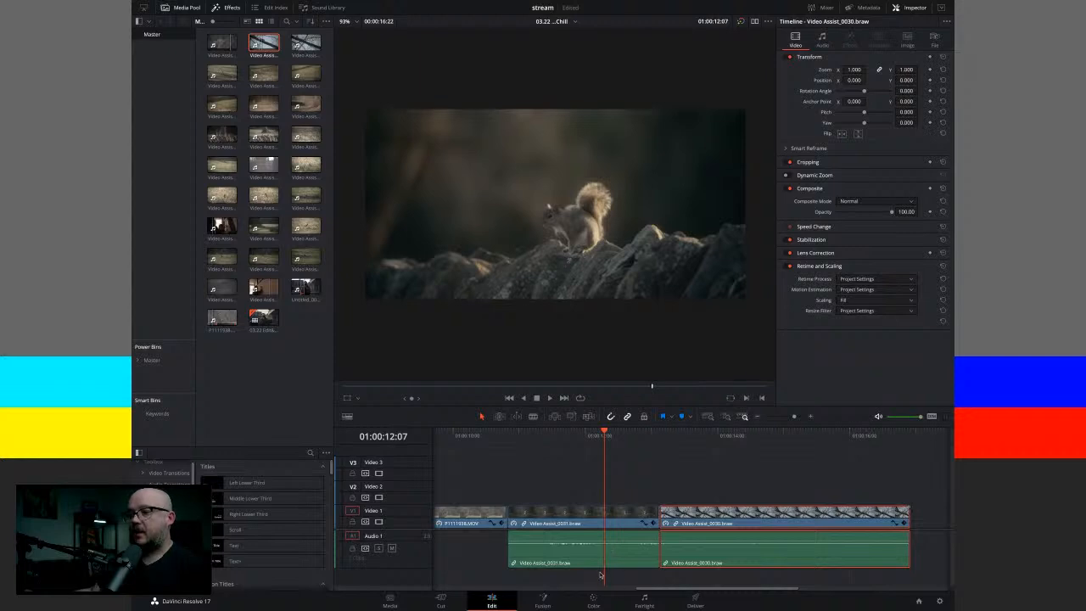
Return to the Color page and step through all five clips to compare their looks, ending on the branch clip.
click(593, 602)
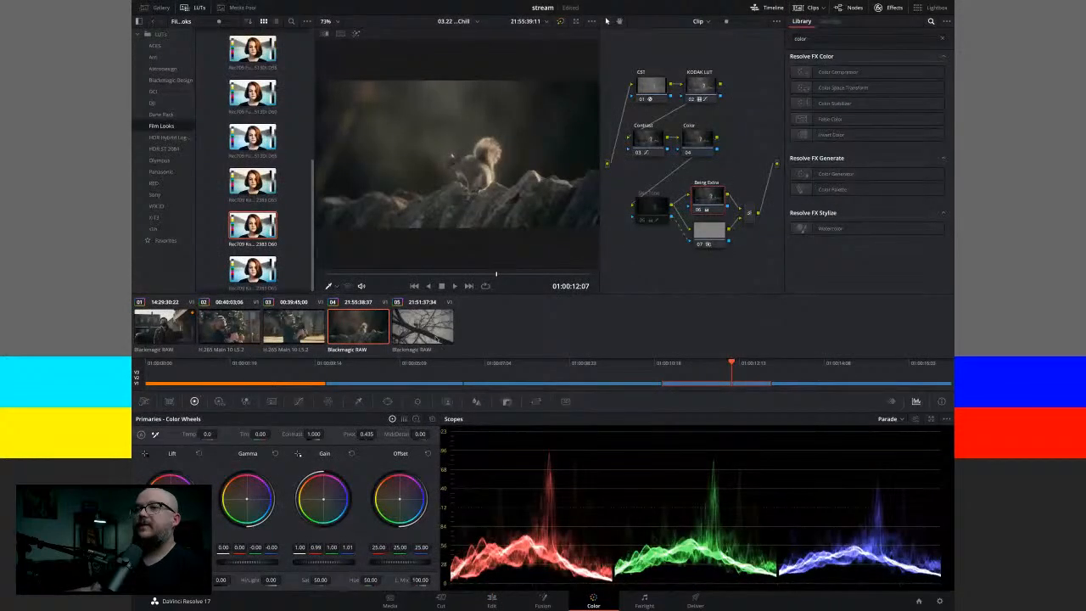
click(434, 334)
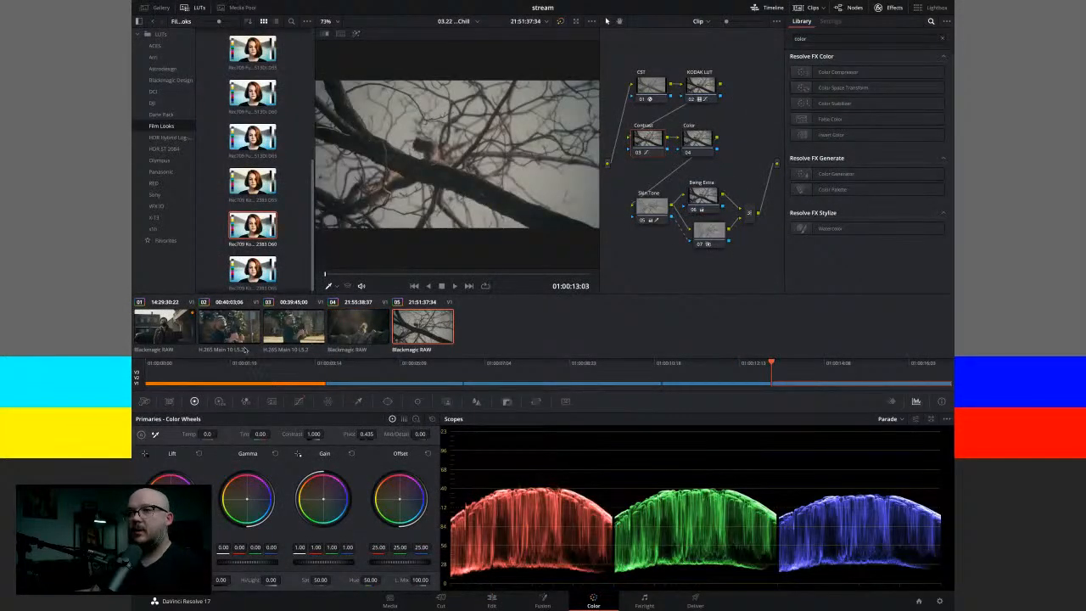
click(172, 330)
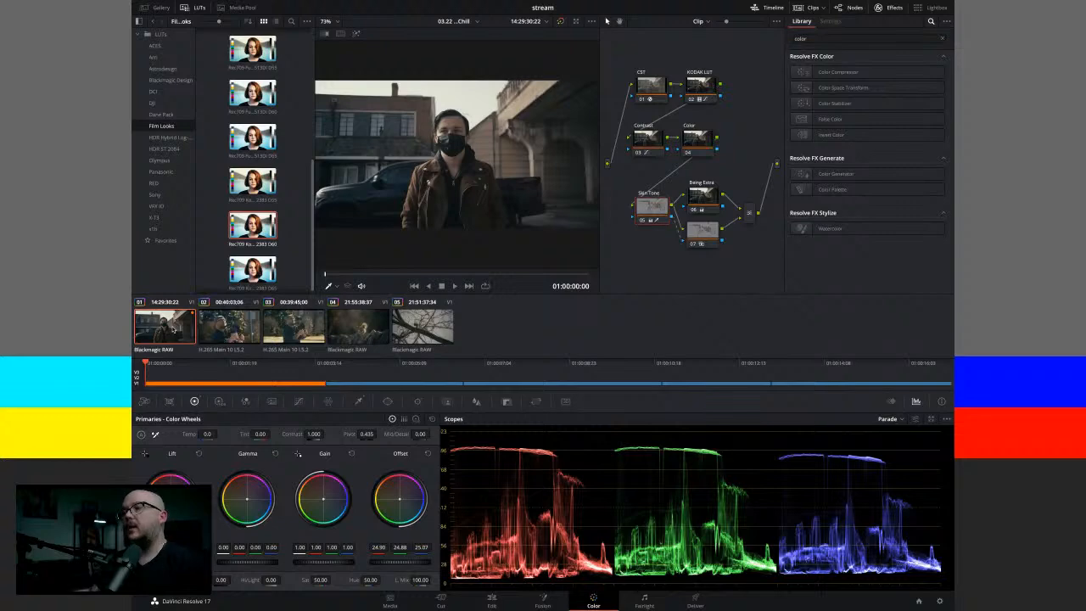
click(227, 328)
click(296, 327)
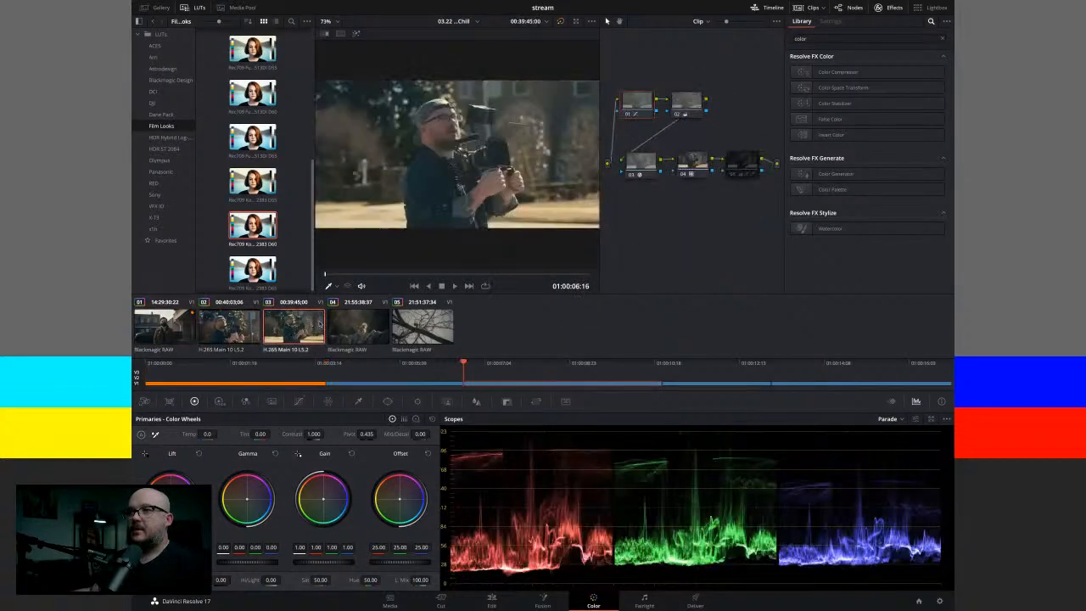
click(356, 325)
click(403, 327)
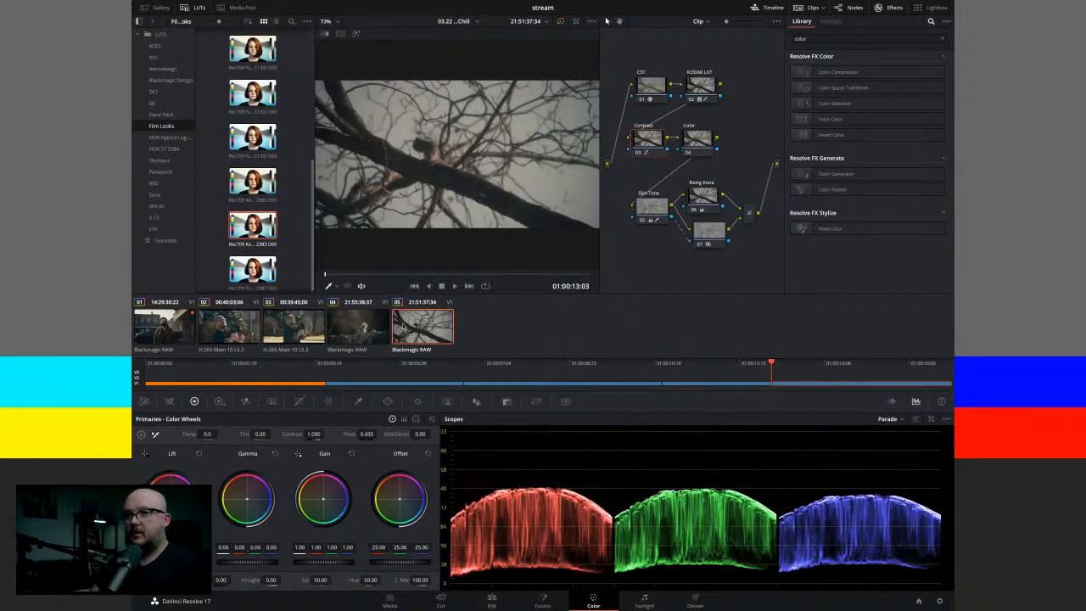
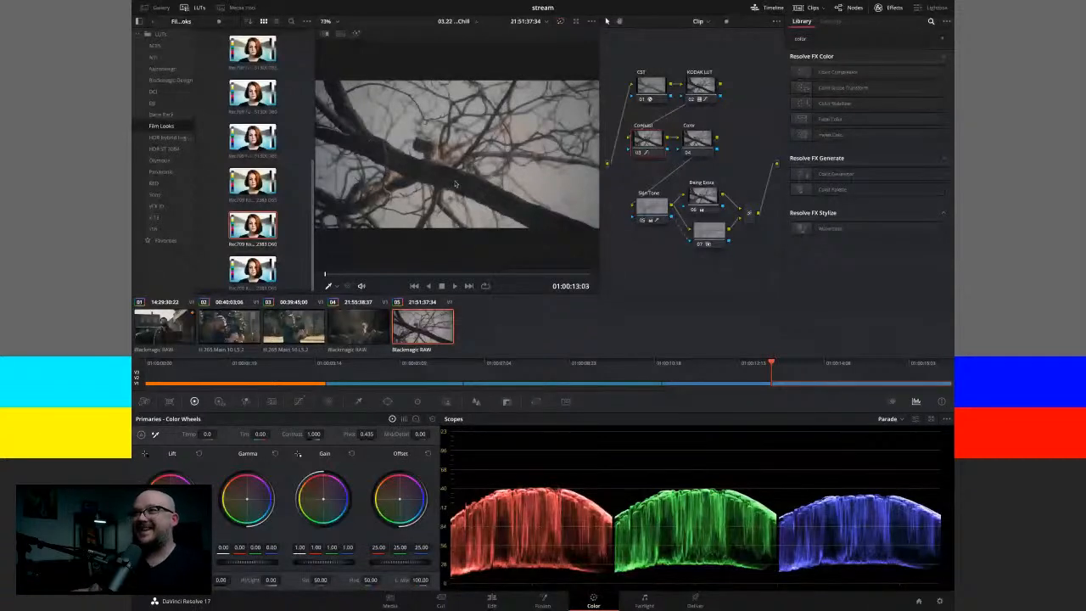
Examine the branch clip's image closely and compare it with the squirrel-on-rock clip 04, ending on the branch clip.
scroll(454, 184, up, 5)
scroll(454, 185, down, 6)
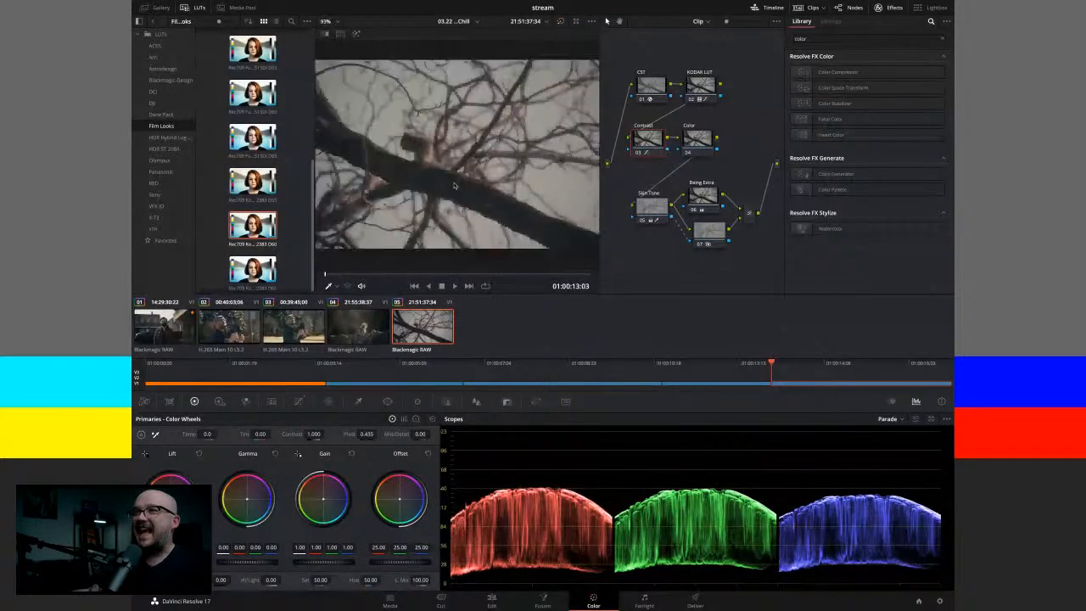
scroll(453, 185, down, 3)
scroll(454, 185, up, 3)
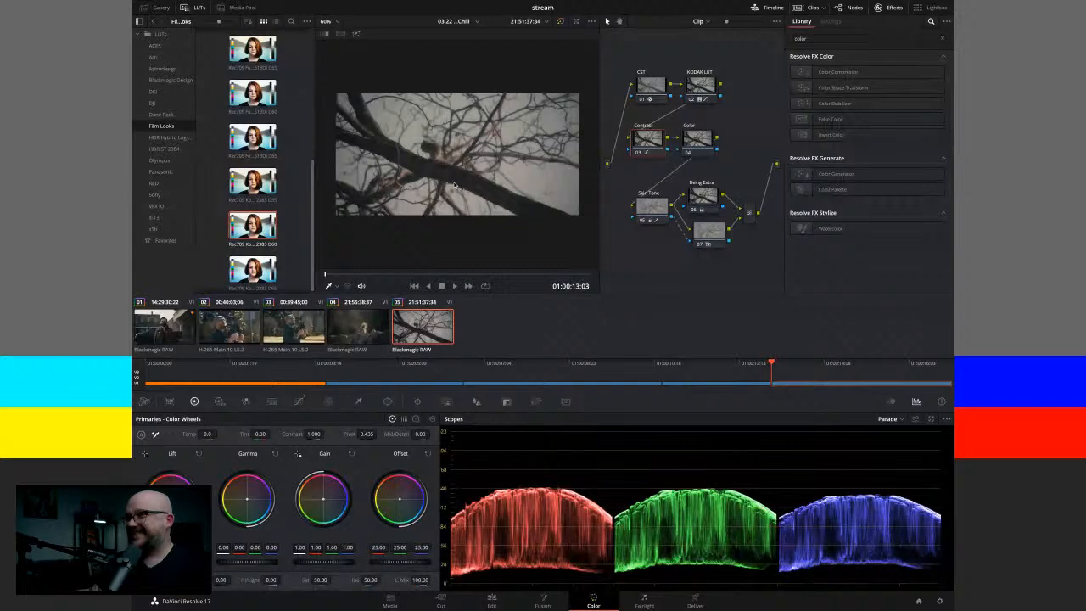
click(347, 317)
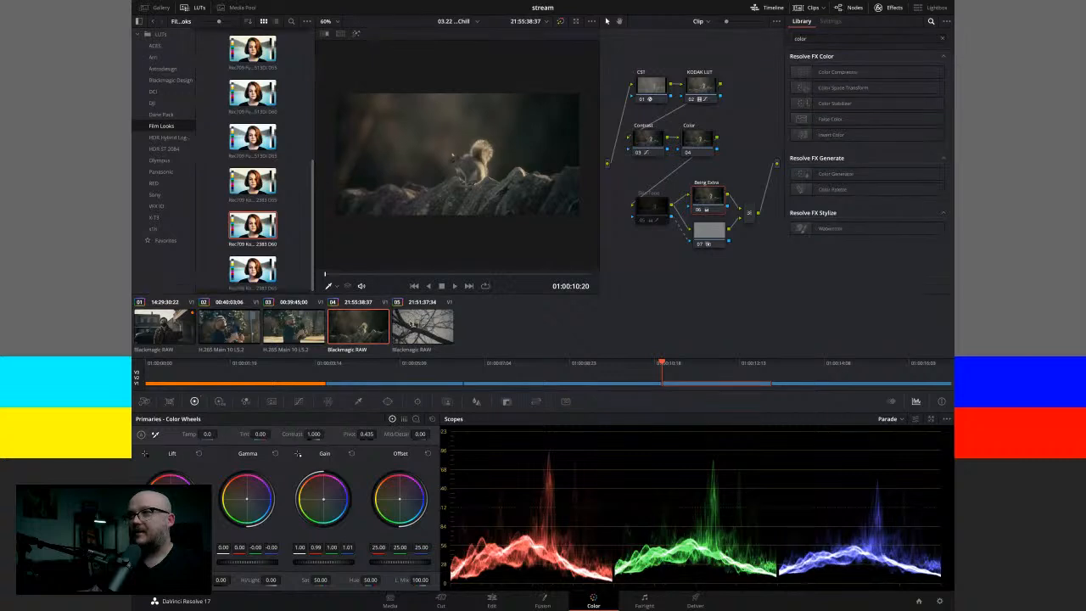
click(411, 321)
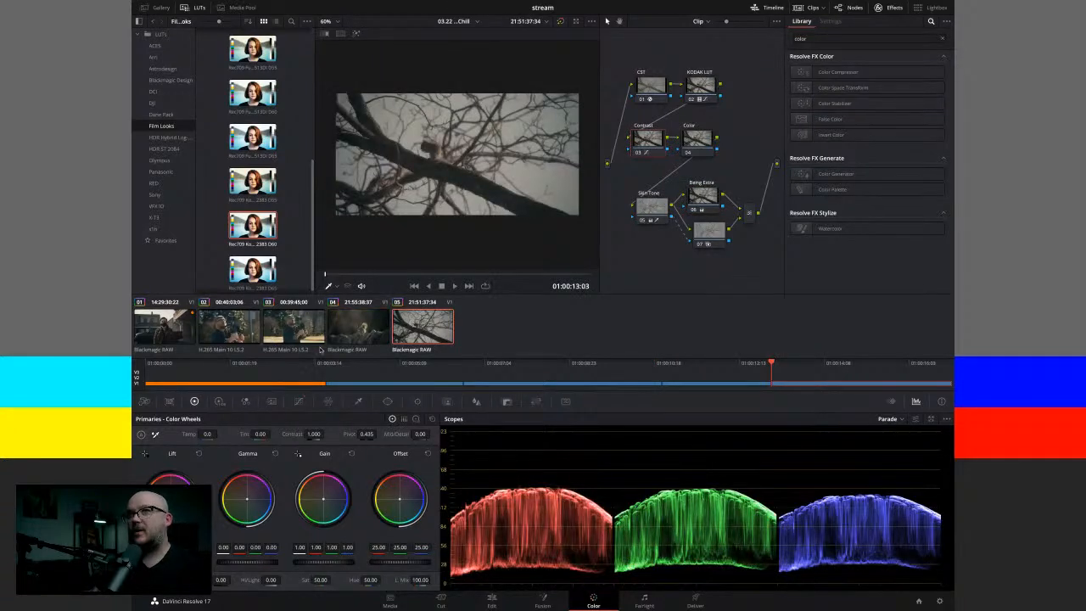